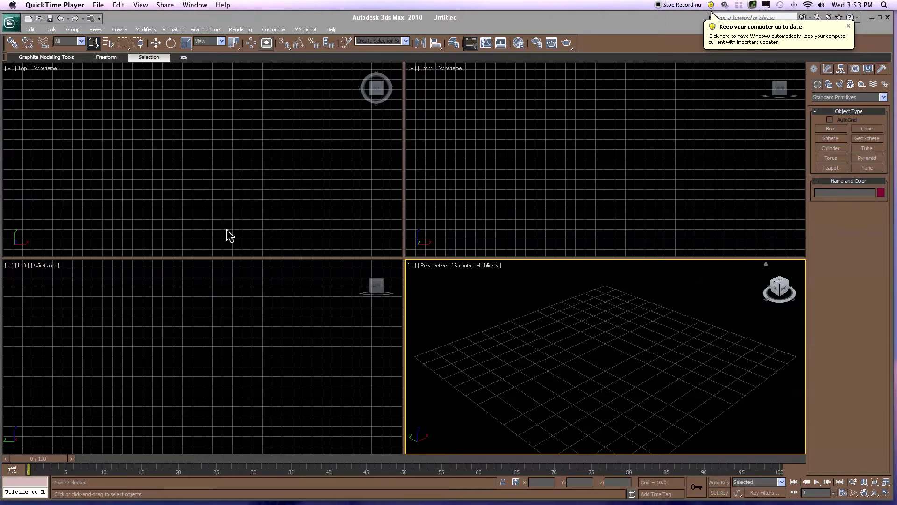
# Look over the empty Top, Front, Left and Perspective viewports, making each one active in turn
pyautogui.click(287, 180)
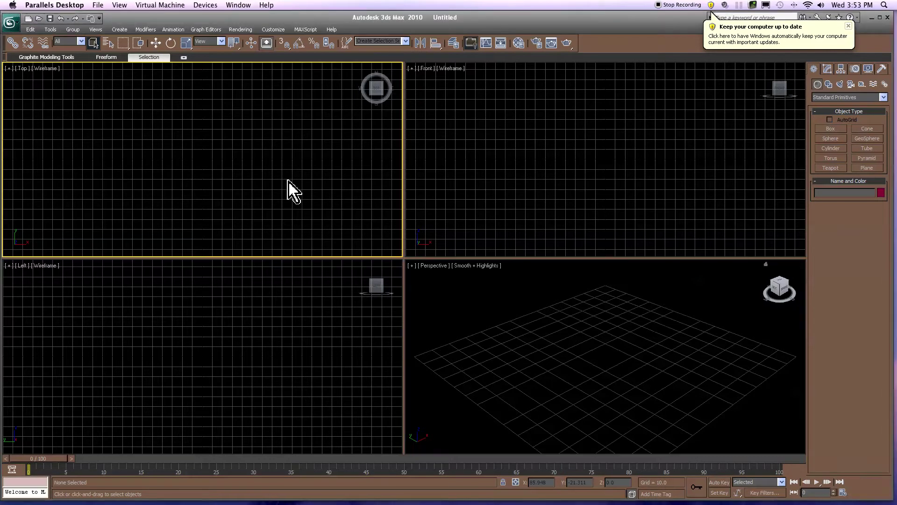
pyautogui.click(444, 181)
pyautogui.click(306, 290)
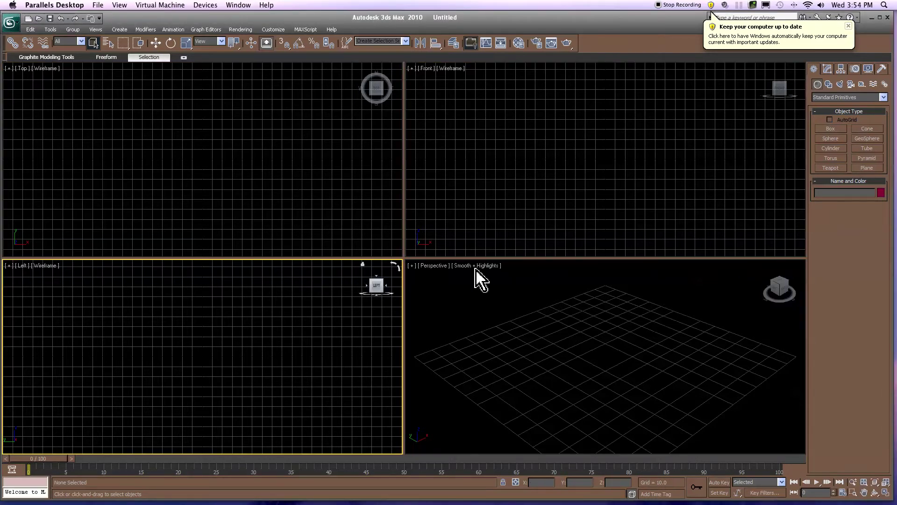
pyautogui.click(355, 193)
pyautogui.click(487, 186)
pyautogui.click(491, 295)
pyautogui.click(308, 299)
pyautogui.click(287, 194)
pyautogui.click(481, 189)
pyautogui.click(496, 280)
pyautogui.click(327, 276)
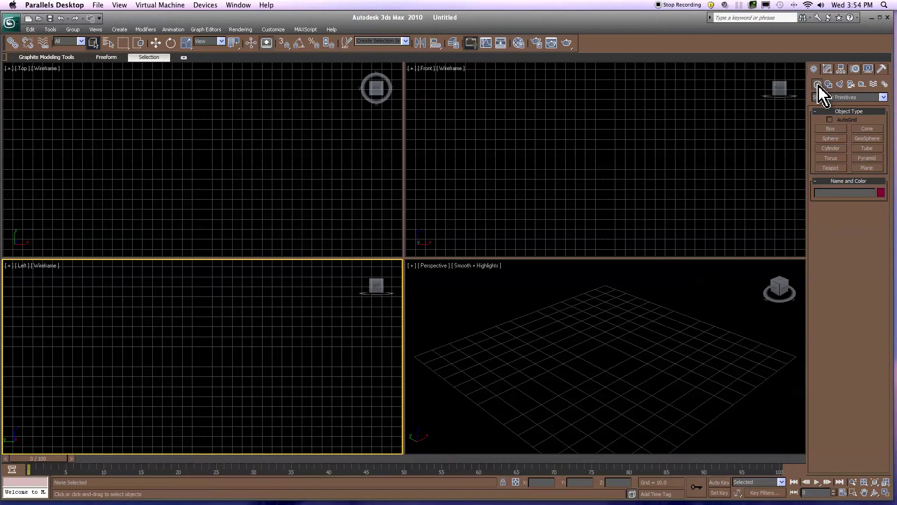
# Create a teapot primitive with a radius of about 40.9 at the centre of the grid in the Top viewport
pyautogui.click(833, 168)
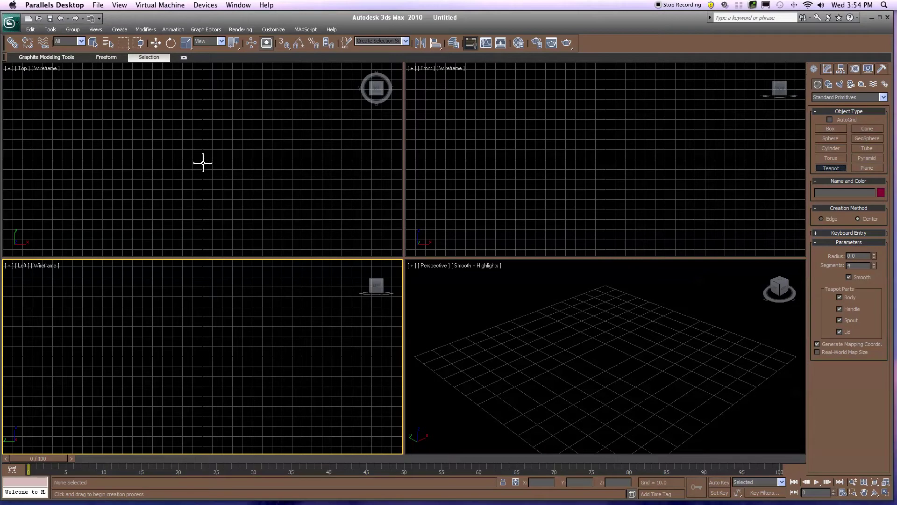
pyautogui.moveTo(202, 159); pyautogui.dragTo(223, 195)
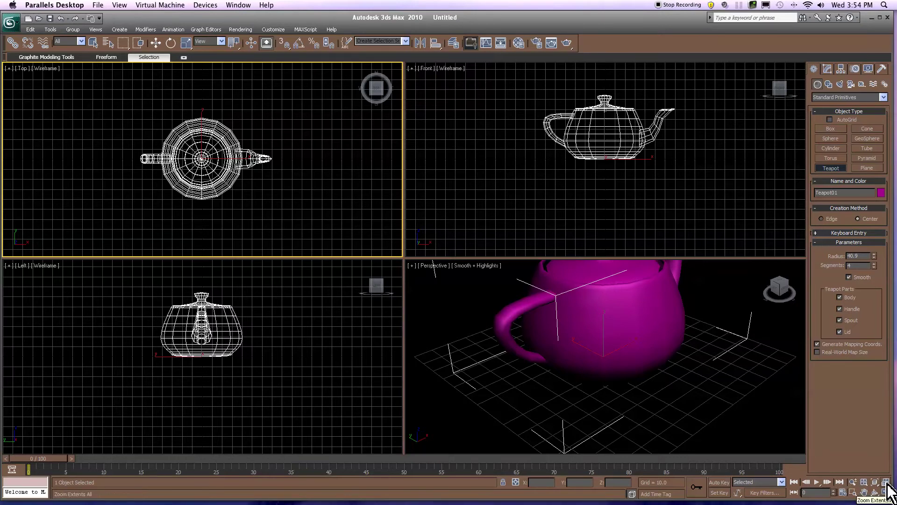
pyautogui.click(886, 482)
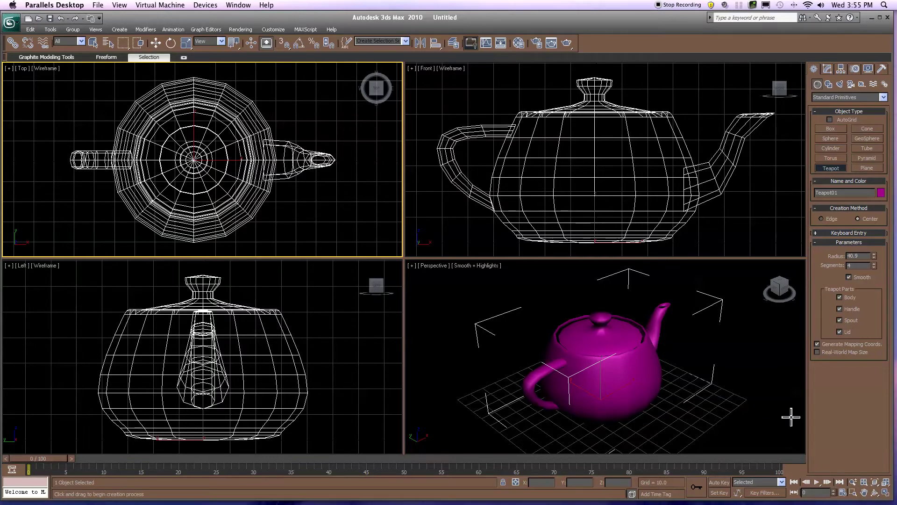
pyautogui.click(875, 493)
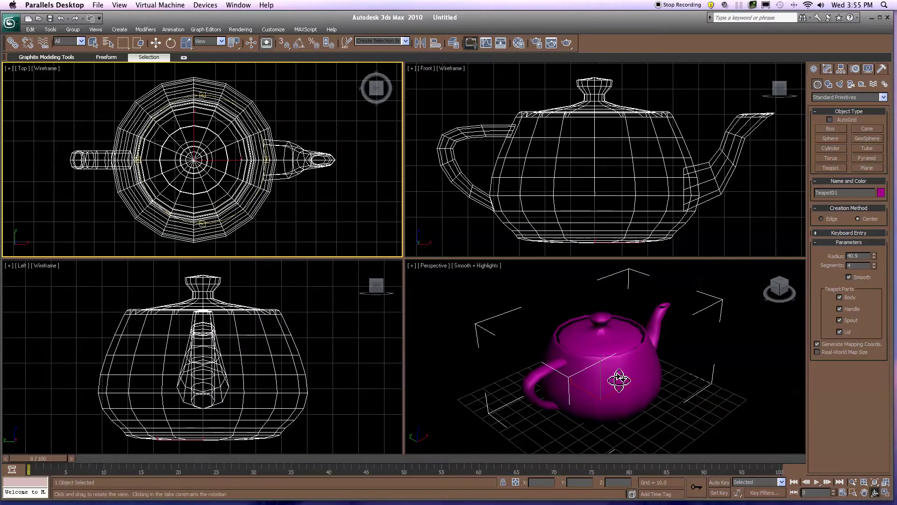
pyautogui.moveTo(627, 361); pyautogui.dragTo(597, 350)
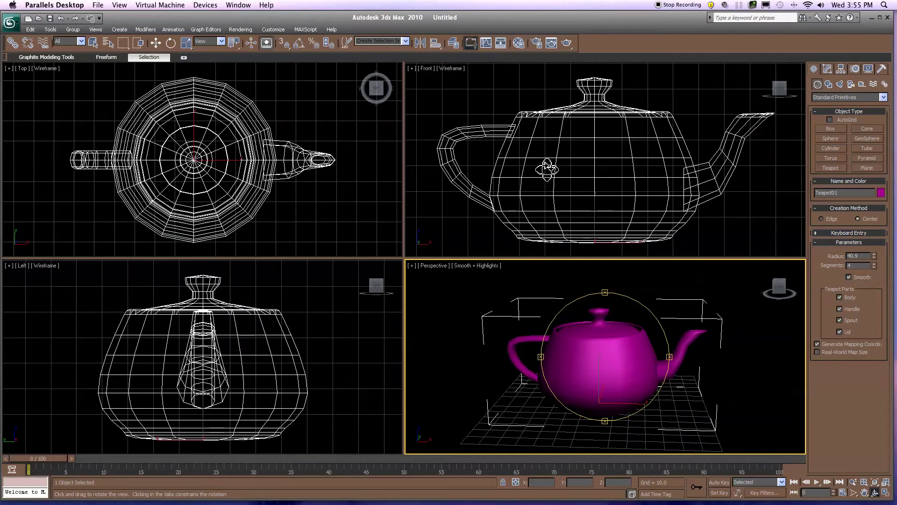
# Maximize the Front viewport and set the teapot's segments to 8 for a smoother mesh
pyautogui.rightClick(546, 169)
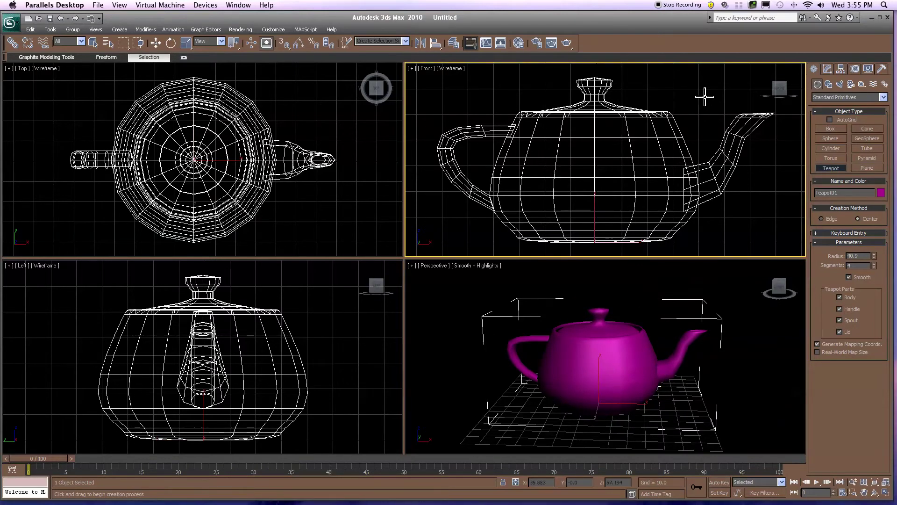
pyautogui.moveTo(803, 90)
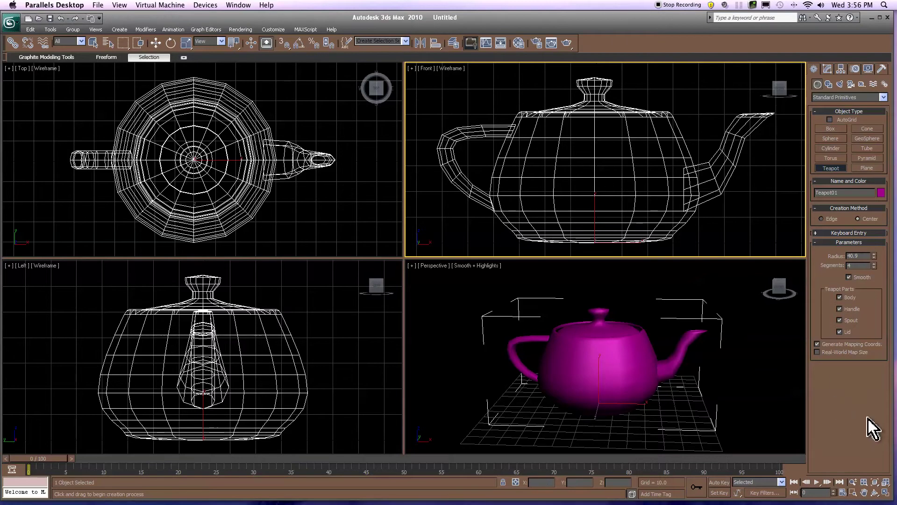
pyautogui.click(885, 493)
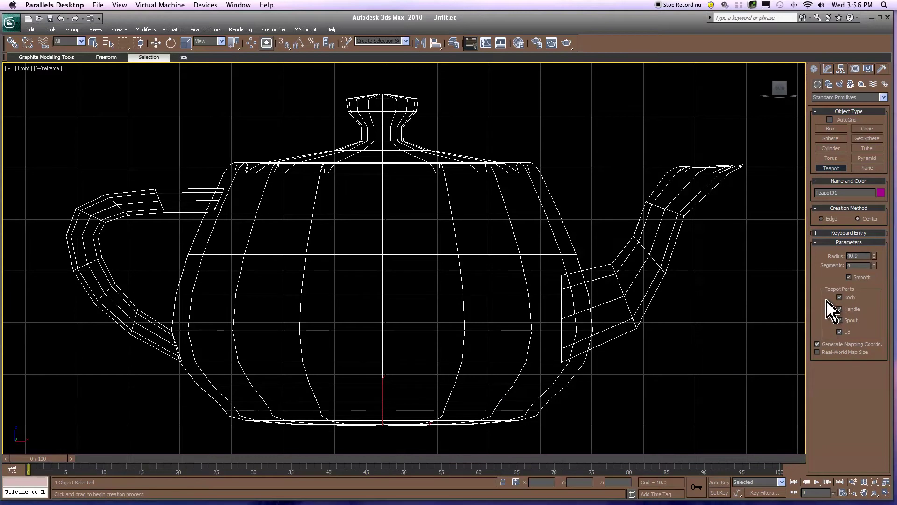
pyautogui.click(874, 264)
pyautogui.click(874, 263)
pyautogui.click(875, 264)
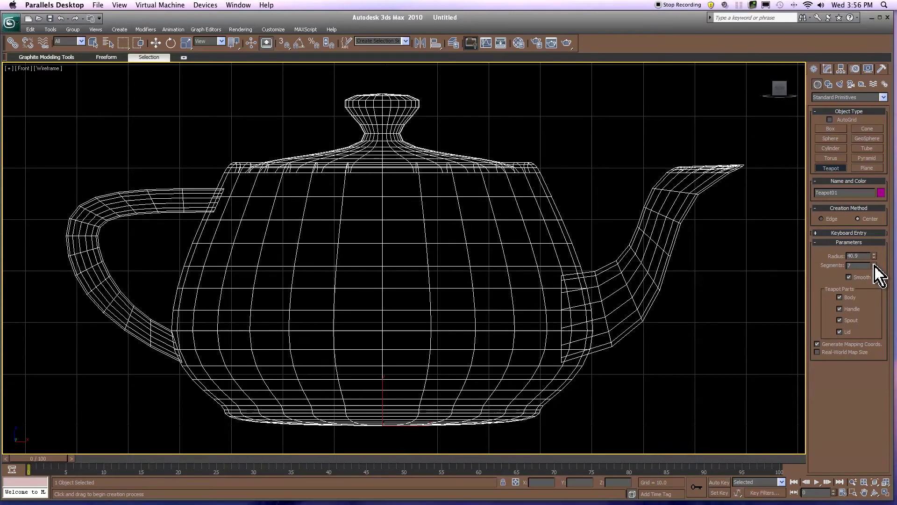
pyautogui.click(875, 264)
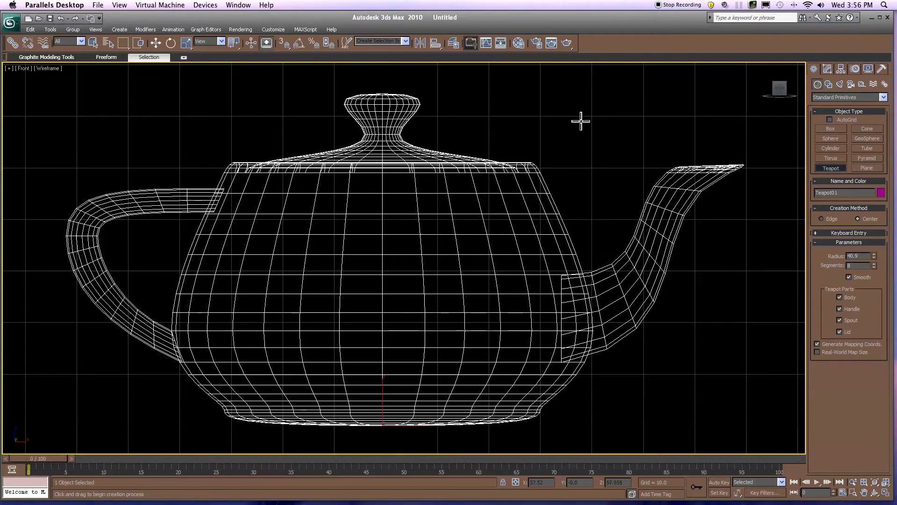
# Render the teapot from the Front view, close the rendered frame and restore the four-viewport layout
pyautogui.click(568, 46)
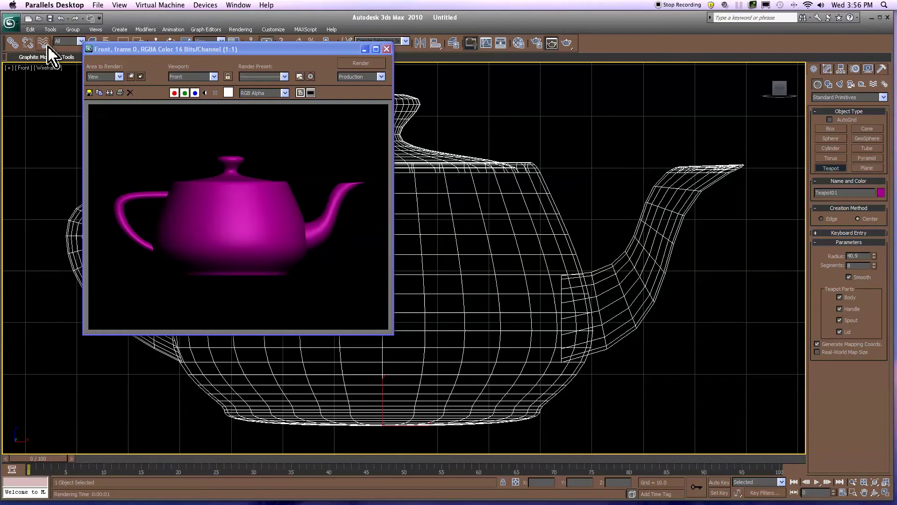
pyautogui.click(387, 49)
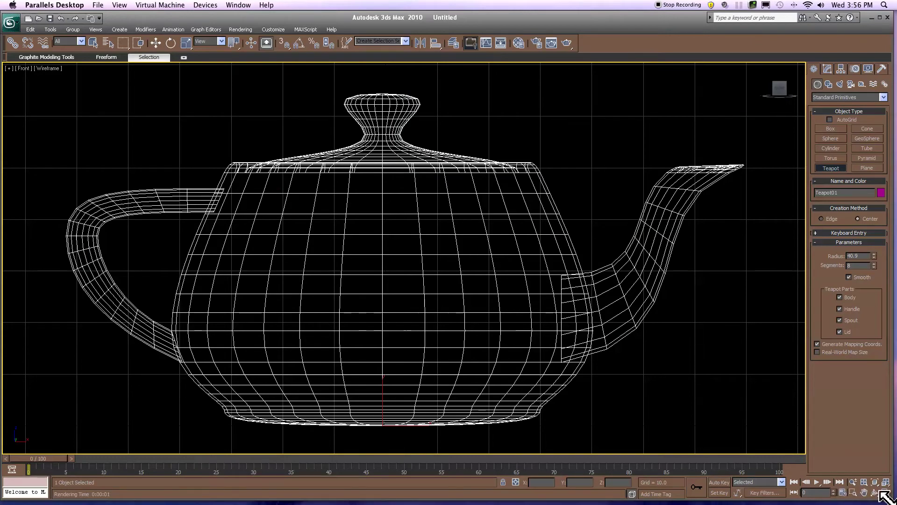
pyautogui.click(888, 495)
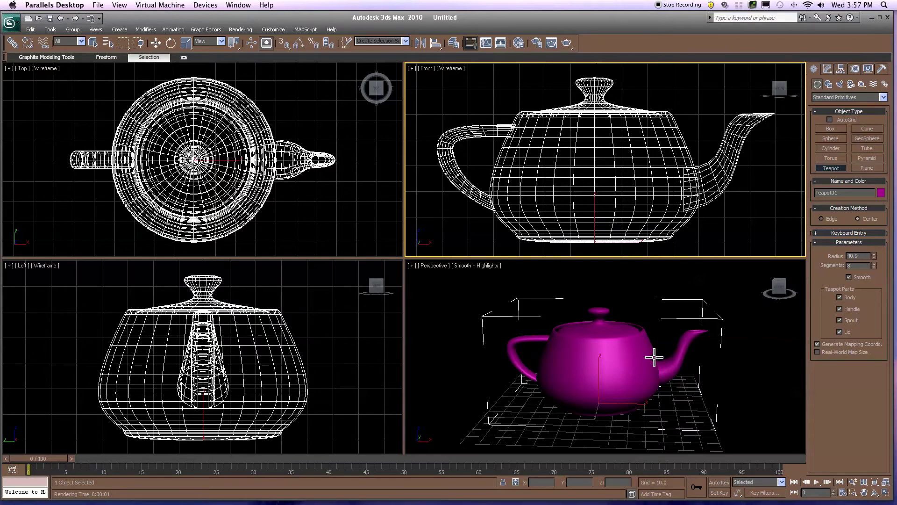
# Examine the teapot's wireframe at different zoom levels in the Front viewport
pyautogui.press(']')
pyautogui.press(']')
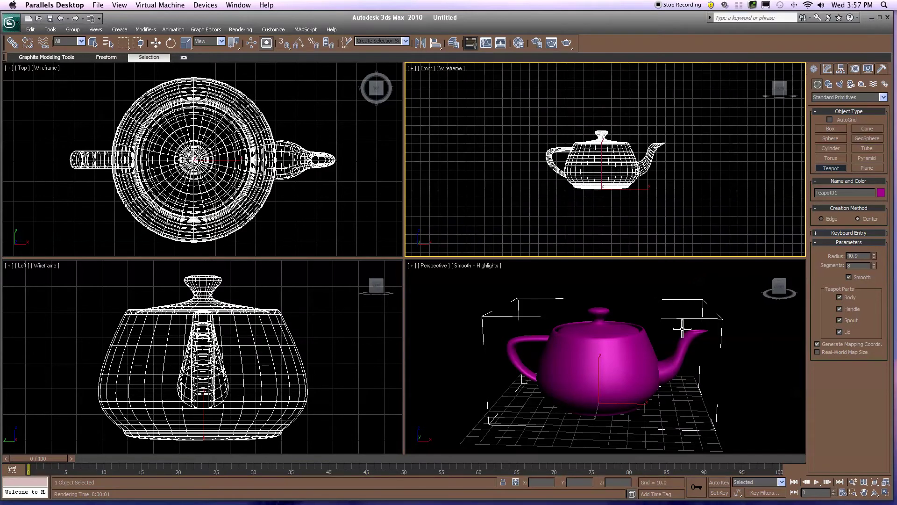
pyautogui.press('[')
pyautogui.press('[')
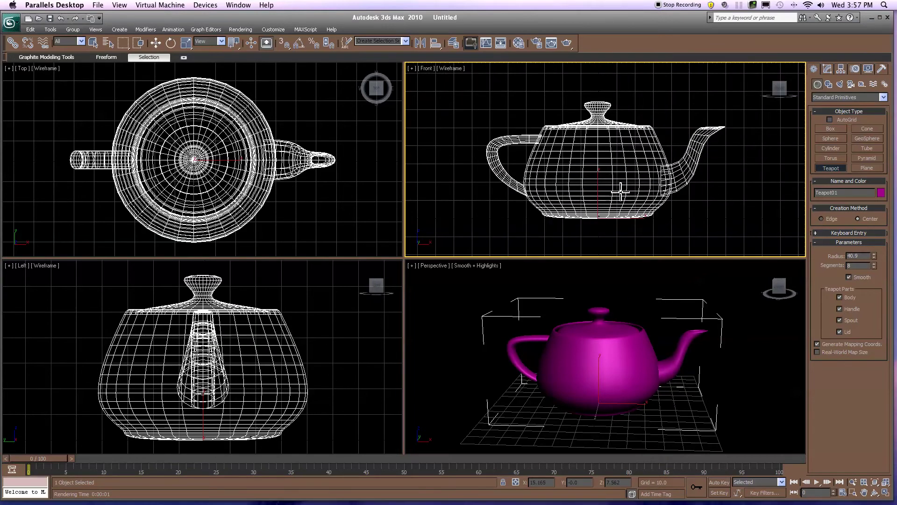
pyautogui.press(']')
pyautogui.press(']')
pyautogui.press('[')
pyautogui.press('[')
pyautogui.press(']')
pyautogui.press(']')
pyautogui.press('[')
pyautogui.press('[')
pyautogui.press('[')
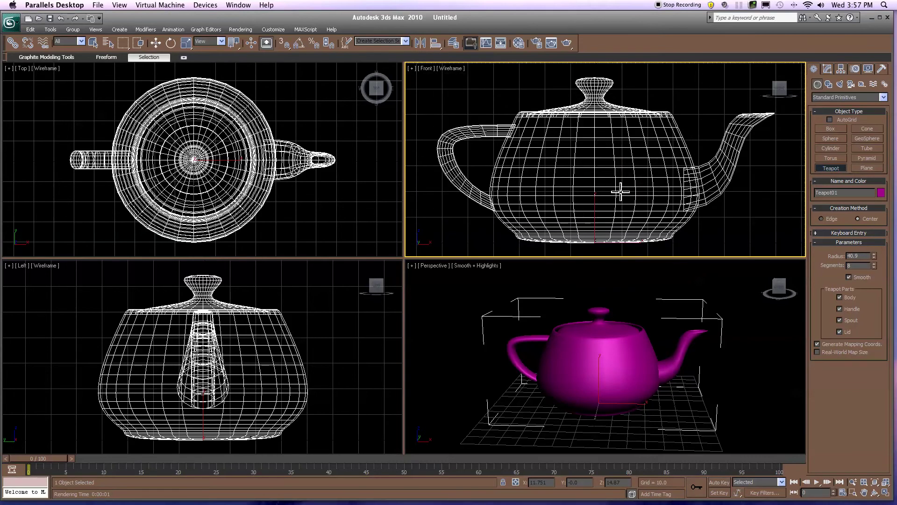
pyautogui.press(']')
pyautogui.press('[')
pyautogui.press(']')
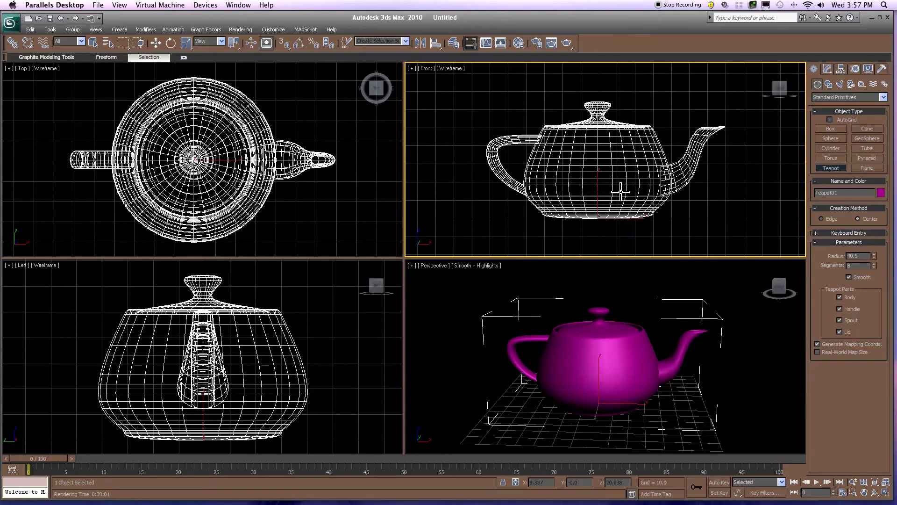
pyautogui.press('[')
pyautogui.press('[')
pyautogui.press(']')
pyautogui.press(']')
pyautogui.press(']')
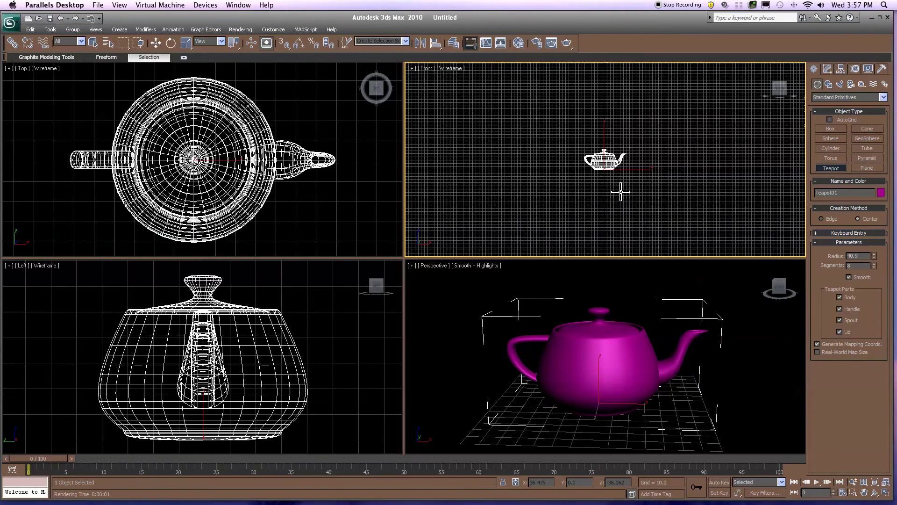
pyautogui.press('[')
pyautogui.press('[')
pyautogui.press('[')
pyautogui.press('[')
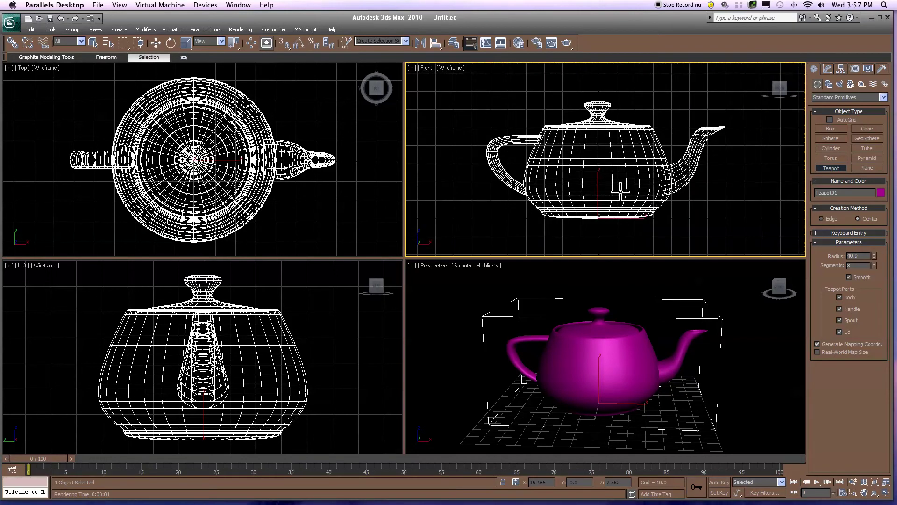
# Create a ground plane about 234 long and 406 wide around the teapot in the Top viewport, with 6 length and 6 width segments
pyautogui.rightClick(243, 135)
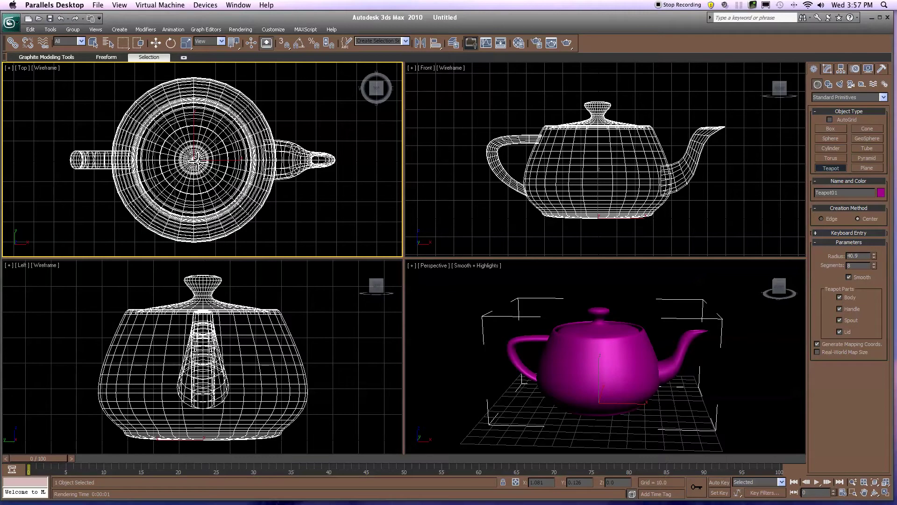
pyautogui.scroll(-6, 198, 159)
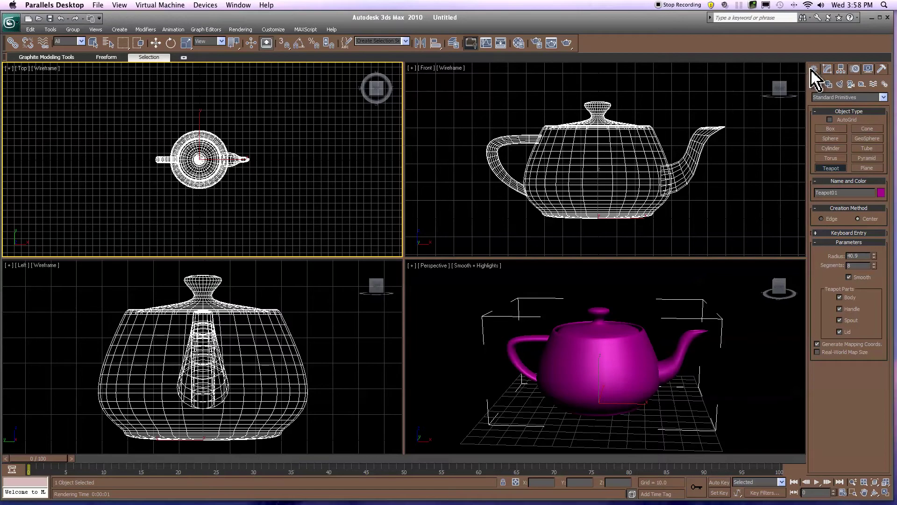
pyautogui.click(867, 168)
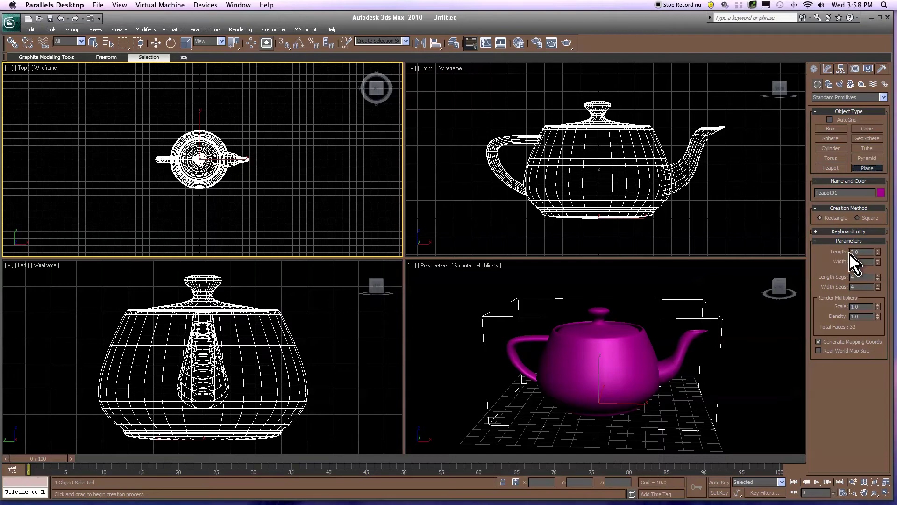
pyautogui.click(878, 275)
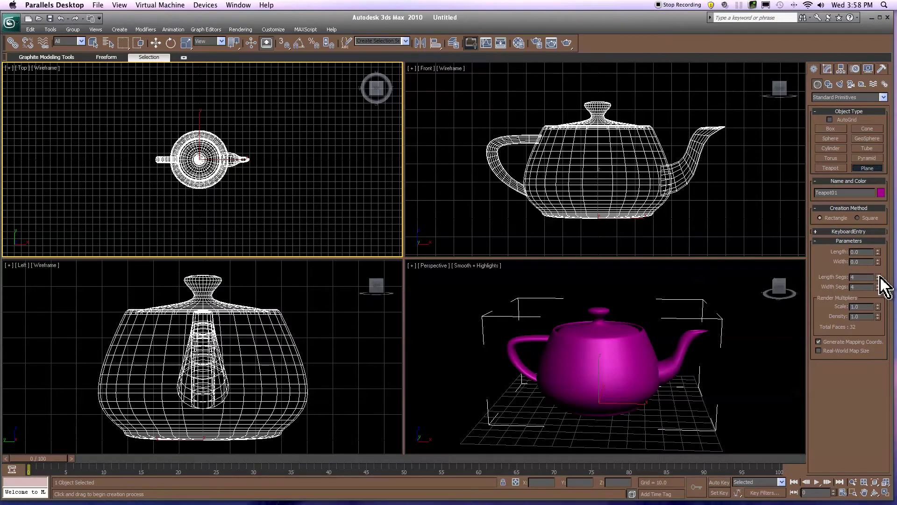
pyautogui.click(878, 275)
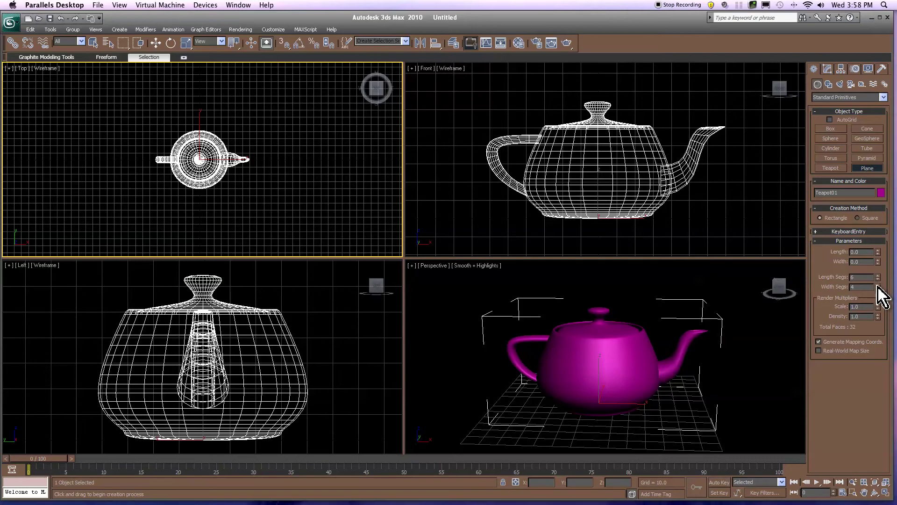
pyautogui.click(879, 285)
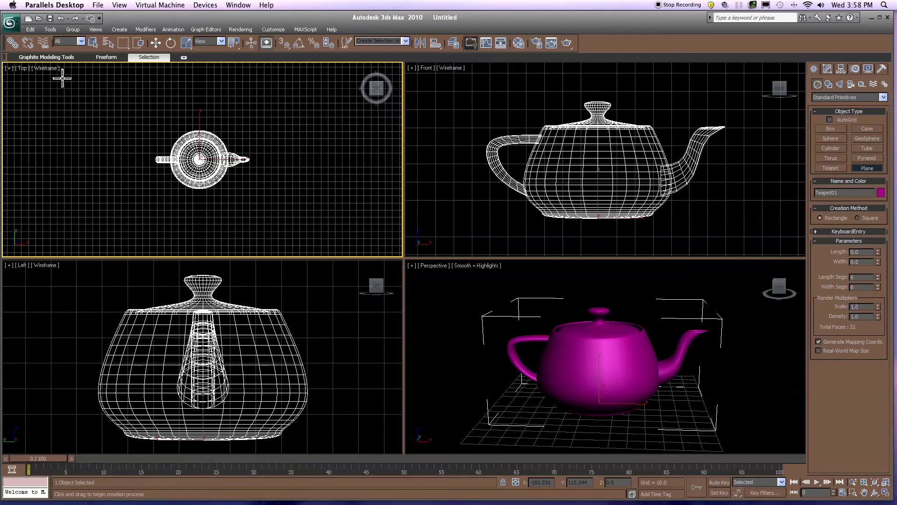
pyautogui.moveTo(54, 77); pyautogui.dragTo(332, 256)
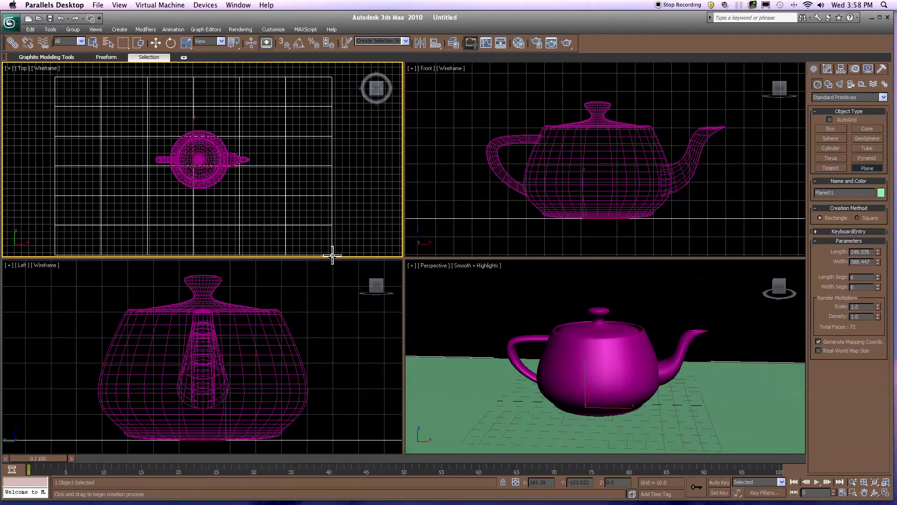
pyautogui.moveTo(333, 256); pyautogui.dragTo(345, 243)
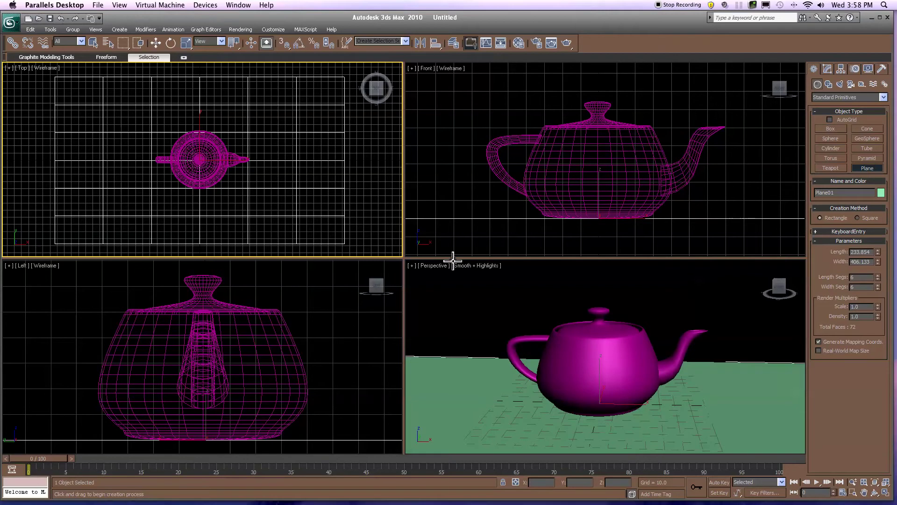
# Render the teapot on its ground plane from a slightly turned Perspective view, render it again and close the frame
pyautogui.click(561, 297)
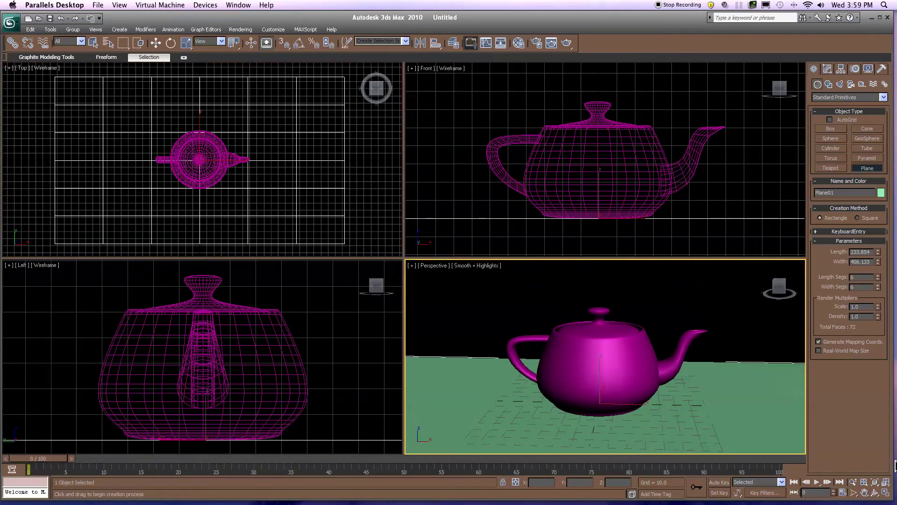
pyautogui.click(875, 493)
pyautogui.moveTo(604, 357)
pyautogui.mouseDown()
pyautogui.moveTo(637, 356)
pyautogui.moveTo(602, 333)
pyautogui.moveTo(575, 341)
pyautogui.moveTo(591, 361)
pyautogui.moveTo(611, 367)
pyautogui.moveTo(613, 359)
pyautogui.mouseUp()
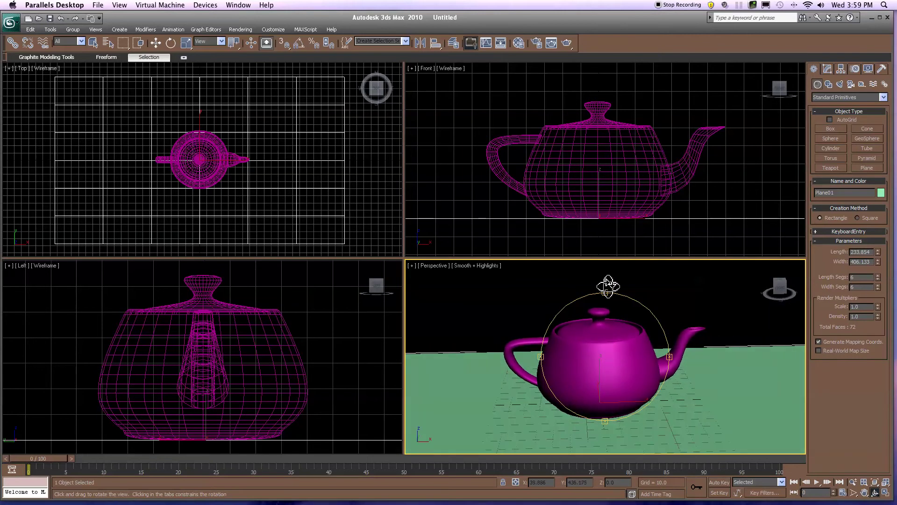
pyautogui.click(567, 43)
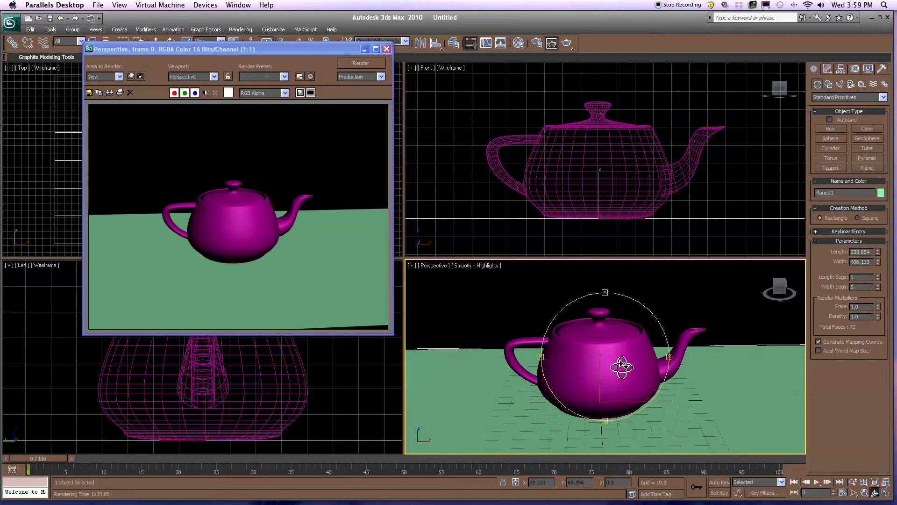
pyautogui.click(349, 60)
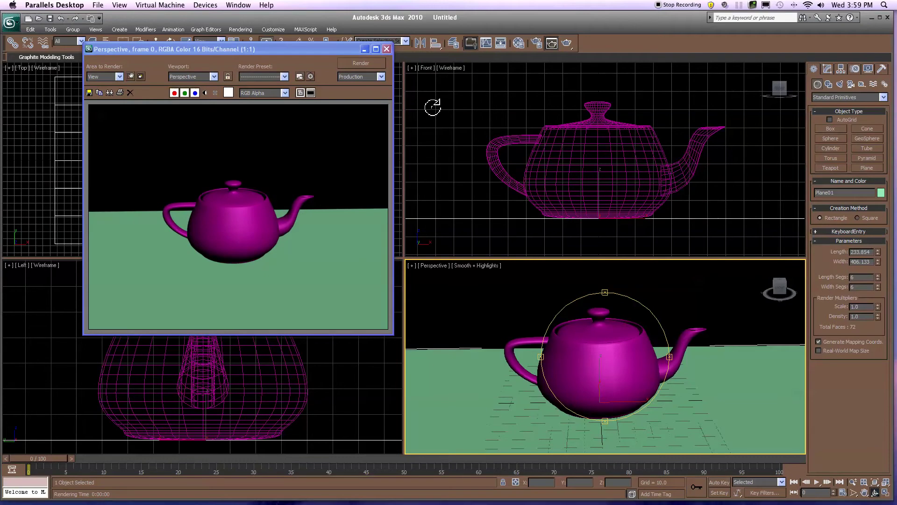
pyautogui.click(387, 49)
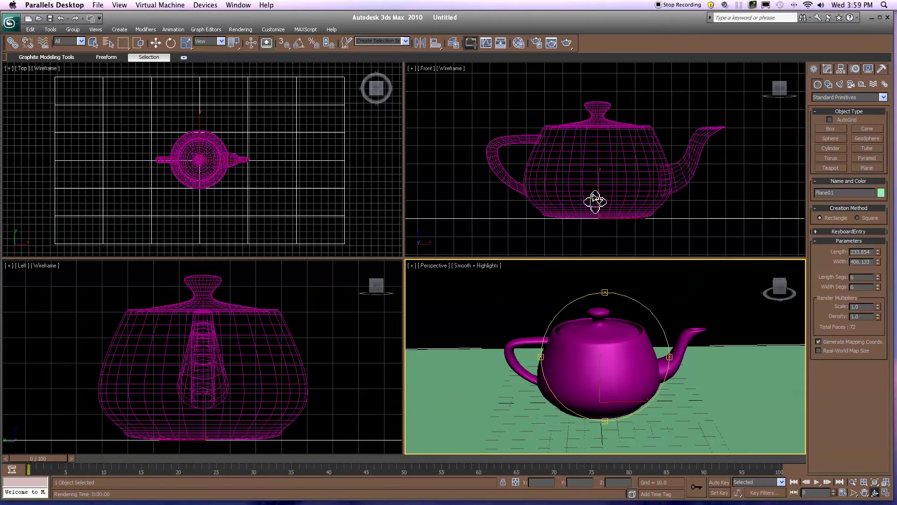
# Render the teapot and the entire ground plane from farther away in the Perspective view, and close the rendered frame
pyautogui.press('Escape')
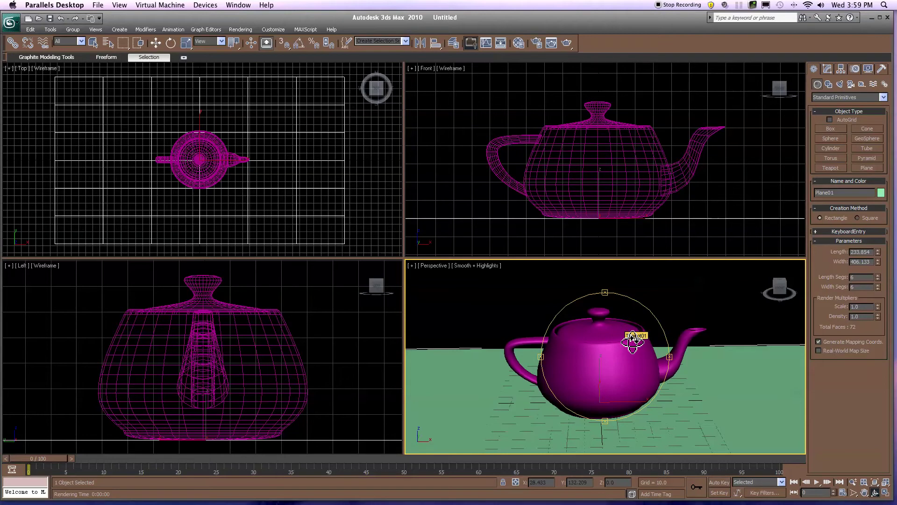
pyautogui.moveTo(598, 348)
pyautogui.mouseDown()
pyautogui.moveTo(598, 308)
pyautogui.moveTo(598, 348)
pyautogui.mouseUp()
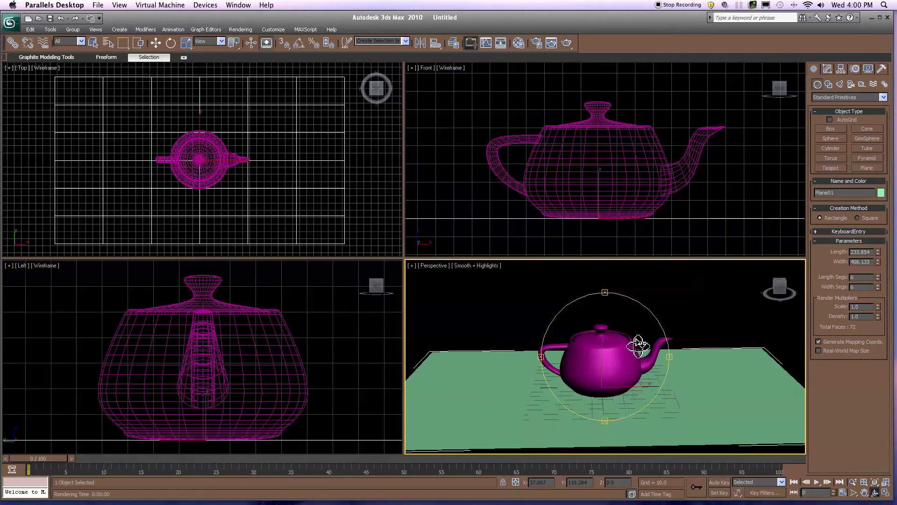
pyautogui.scroll(-5, 638, 346)
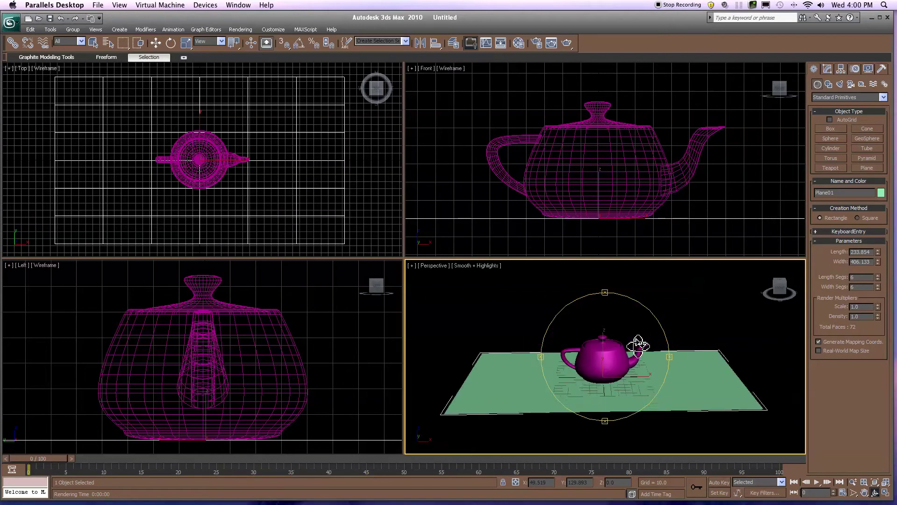
pyautogui.scroll(3, 638, 345)
pyautogui.scroll(-2, 638, 346)
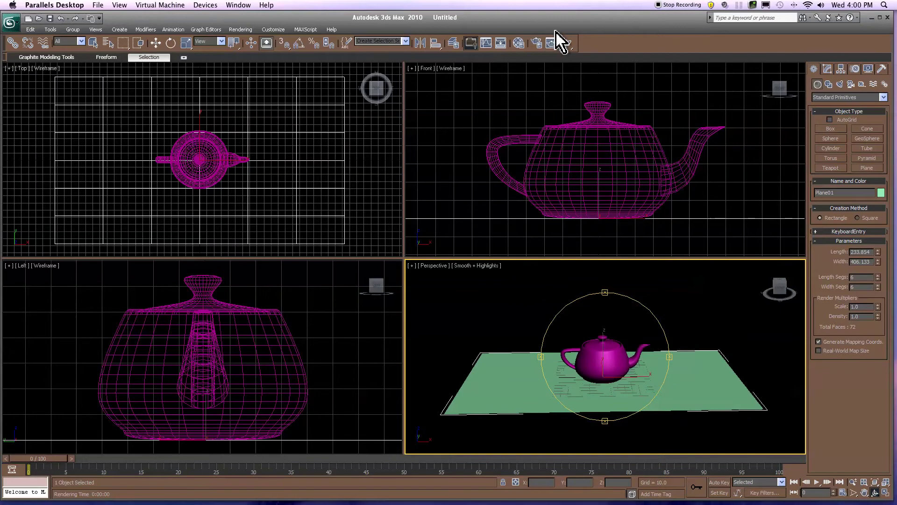
pyautogui.click(566, 43)
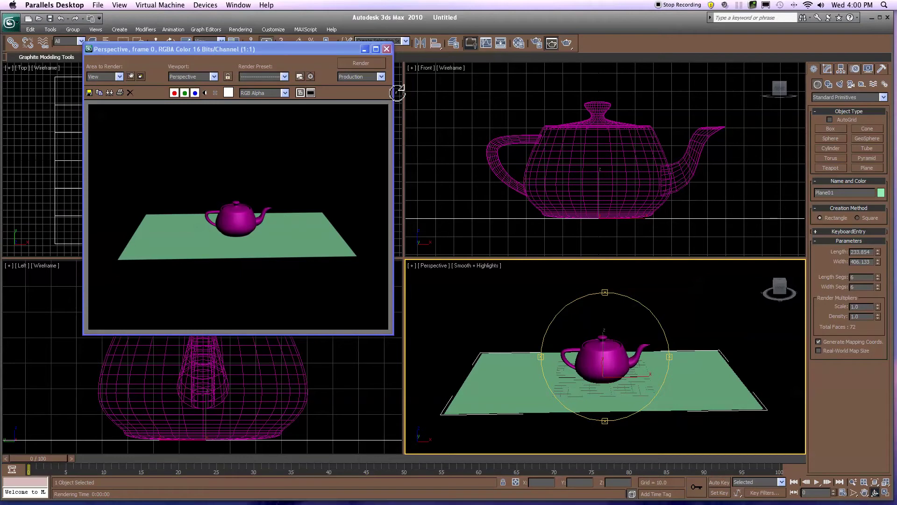
pyautogui.click(387, 49)
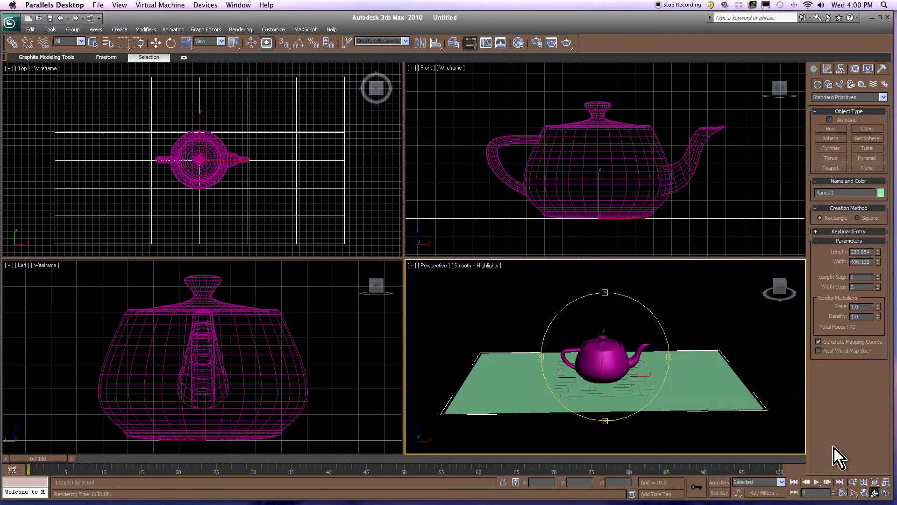
# Examine the teapot from nearer and farther in the Perspective view with the Zoom tool
pyautogui.click(853, 482)
pyautogui.moveTo(618, 359); pyautogui.dragTo(620, 339)
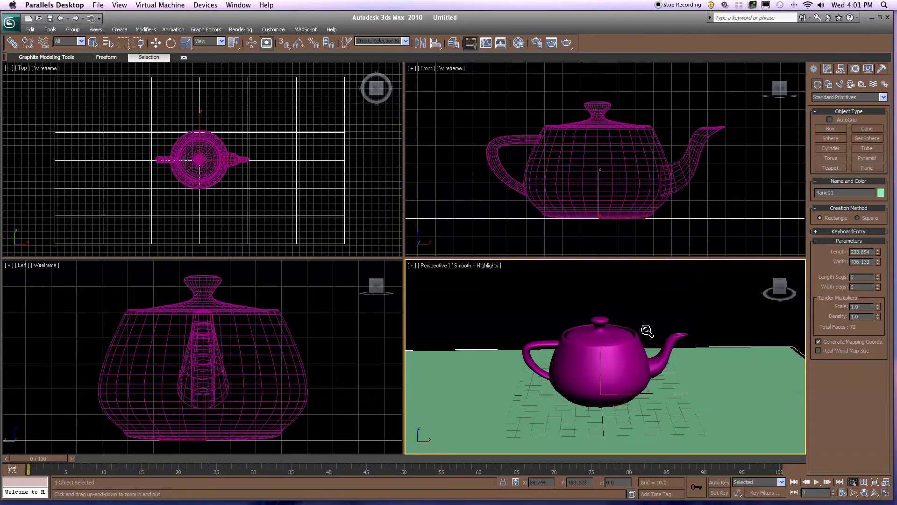
pyautogui.scroll(4, 641, 333)
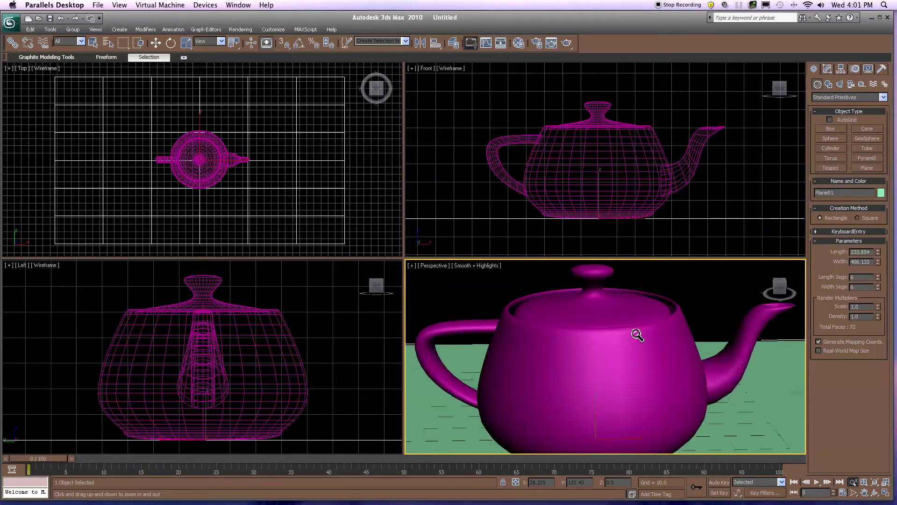
pyautogui.scroll(-5, 638, 334)
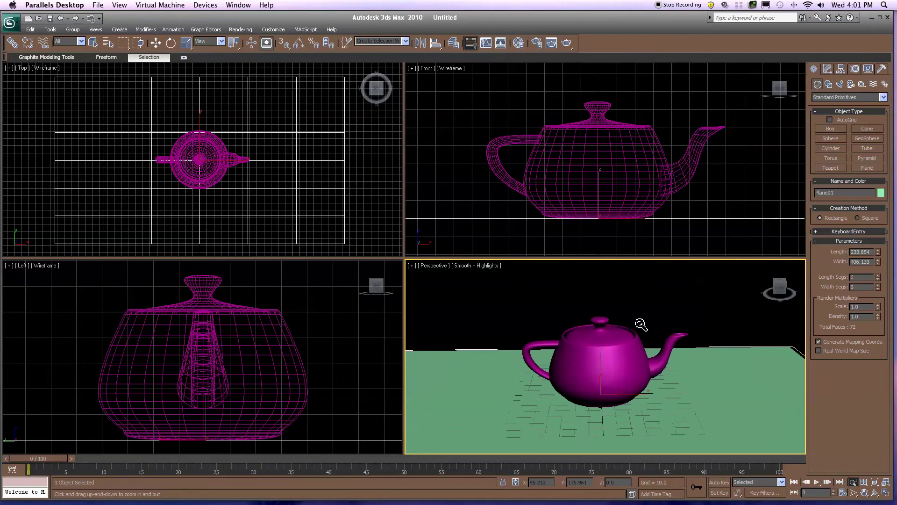
pyautogui.rightClick(642, 313)
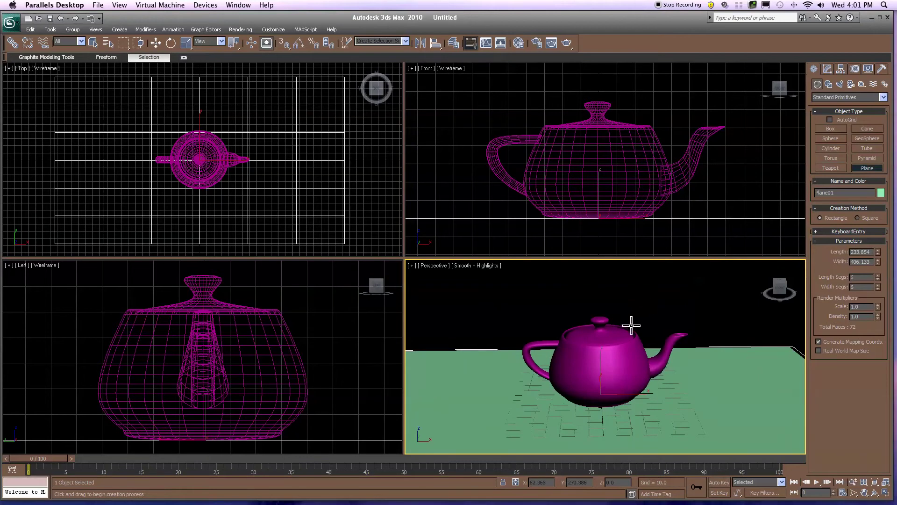
pyautogui.click(627, 347)
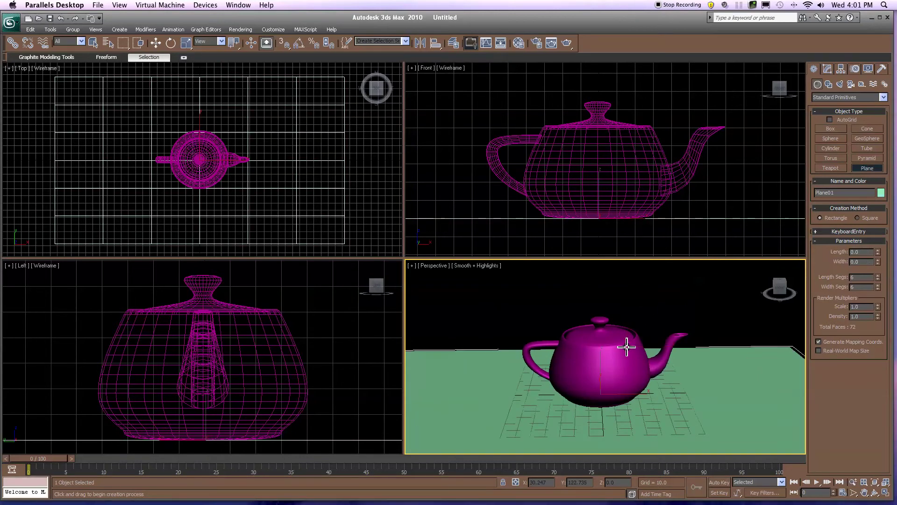
# Check the teapot's modify parameters and rename the ground plane as Table
pyautogui.click(828, 69)
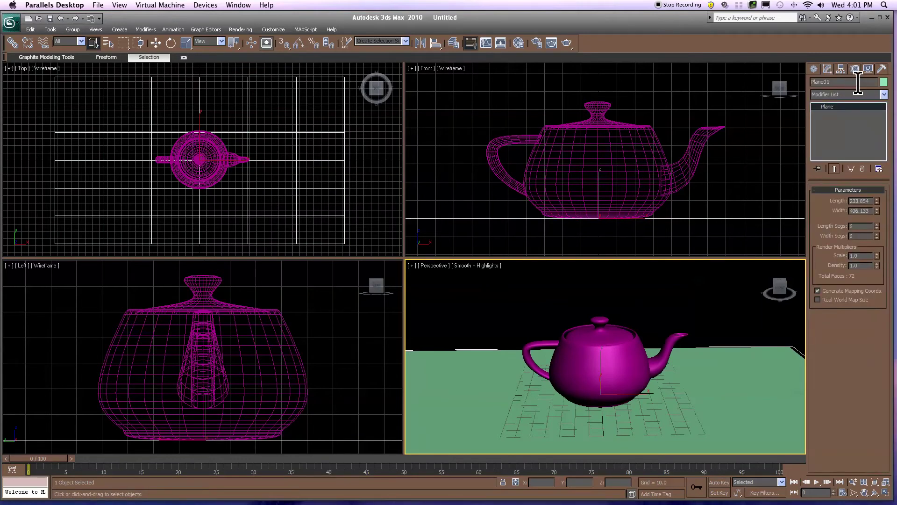
pyautogui.click(602, 318)
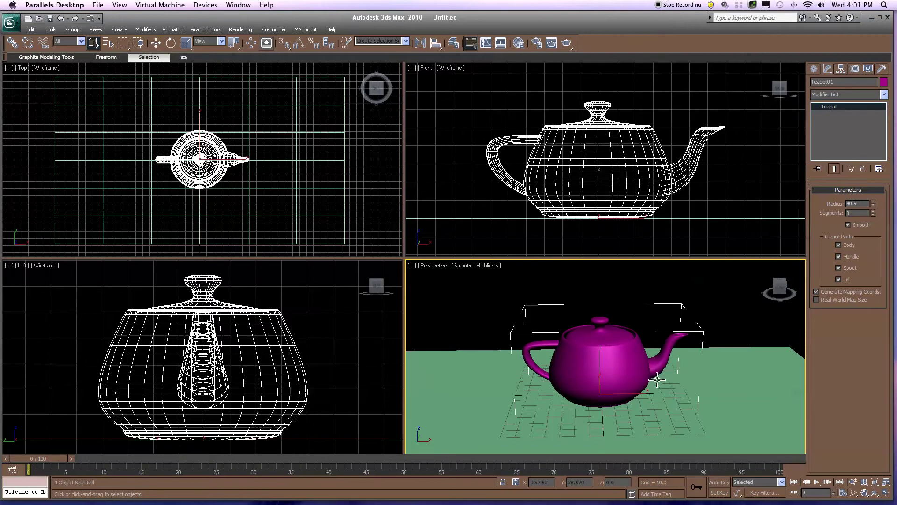
pyautogui.click(735, 375)
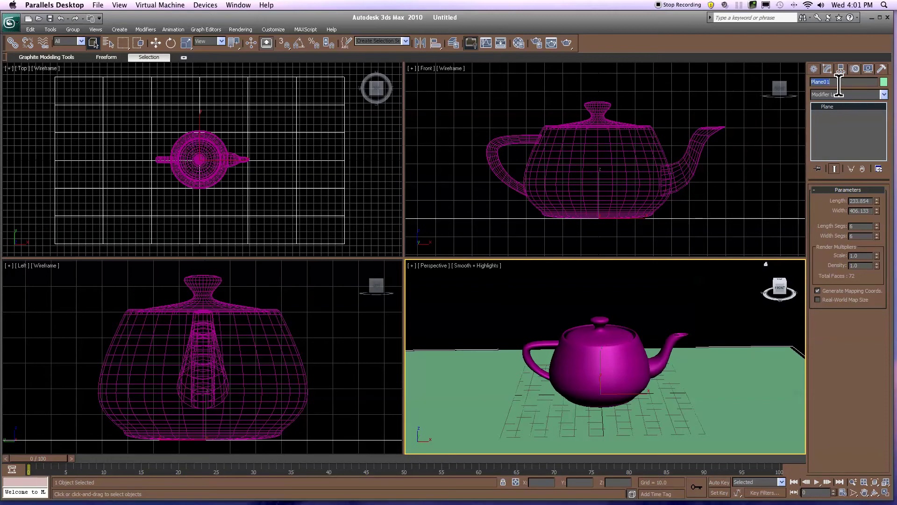
pyautogui.write('able')
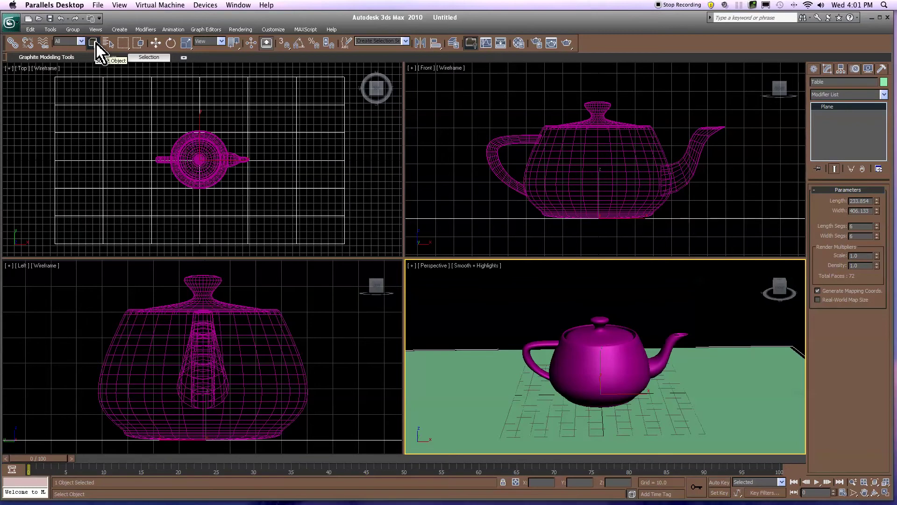
# Select Teapot01 by name from the list of scene objects
pyautogui.click(108, 43)
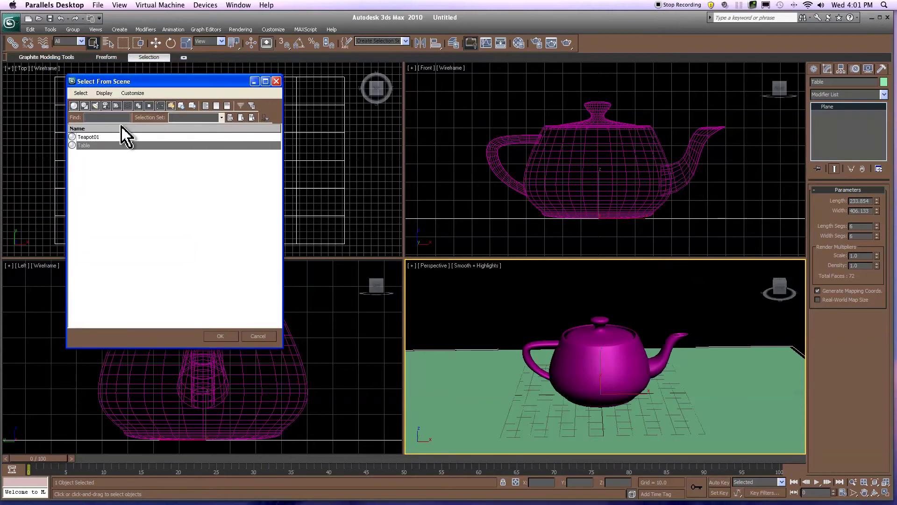
pyautogui.click(85, 138)
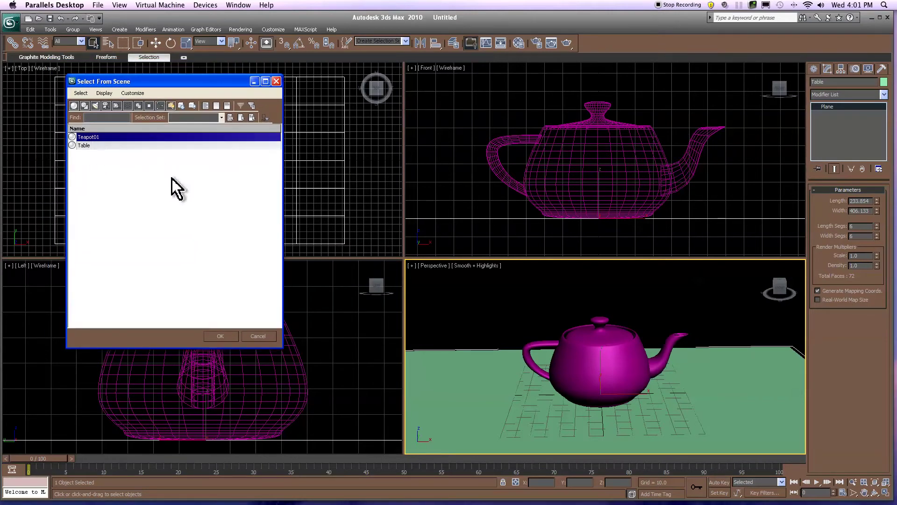
pyautogui.click(220, 336)
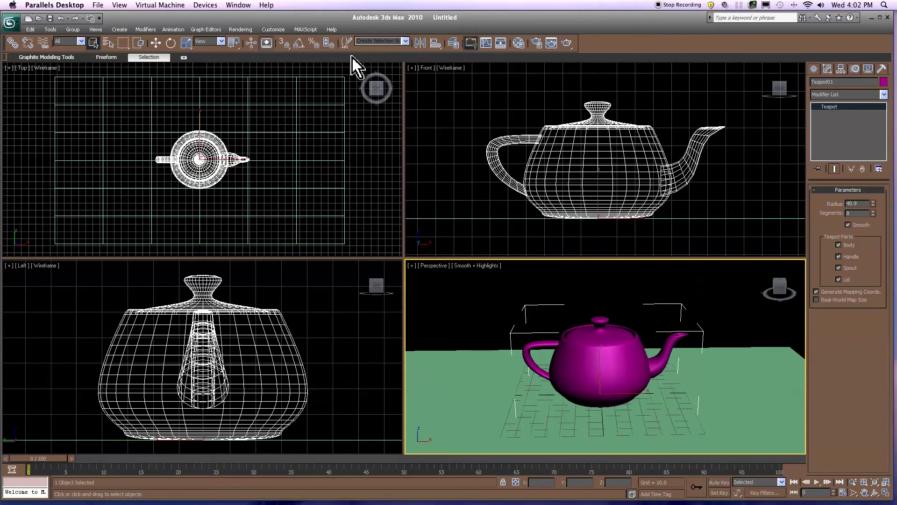
# Open the Material Editor and try the 6 X 4 sample window layout before returning to 3 X 2
pyautogui.click(519, 43)
pyautogui.moveTo(252, 68); pyautogui.dragTo(276, 60)
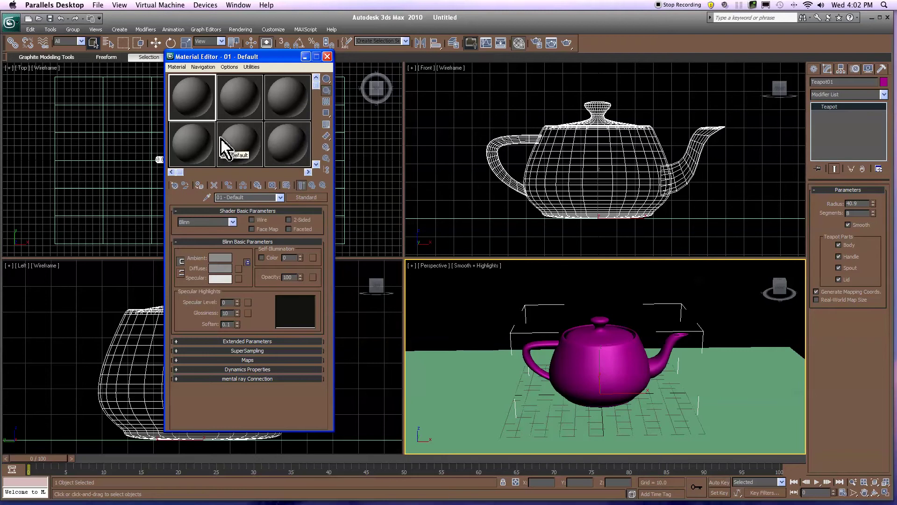
pyautogui.click(190, 137)
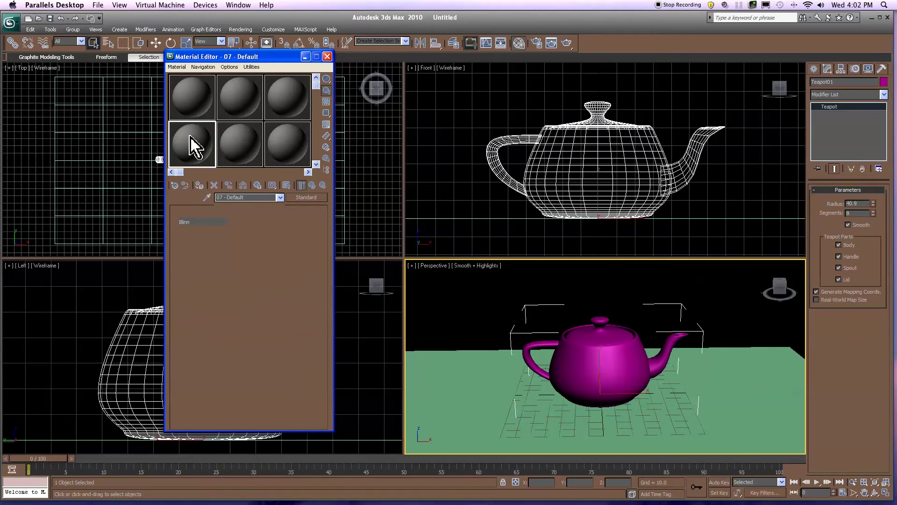
pyautogui.rightClick(189, 137)
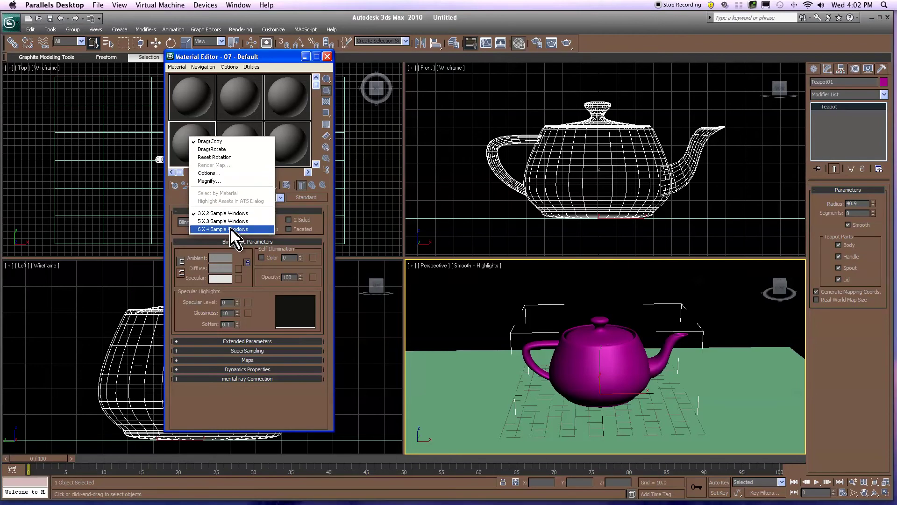
pyautogui.click(230, 229)
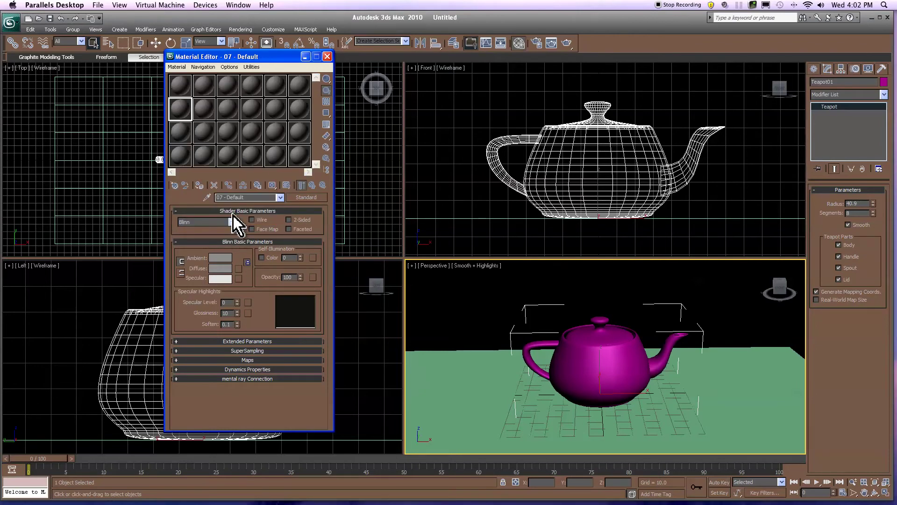
pyautogui.rightClick(183, 113)
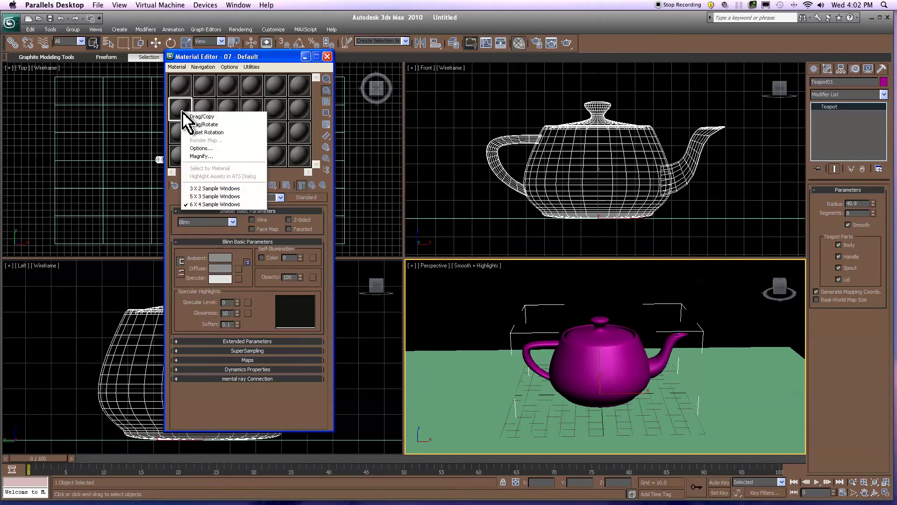
pyautogui.click(210, 189)
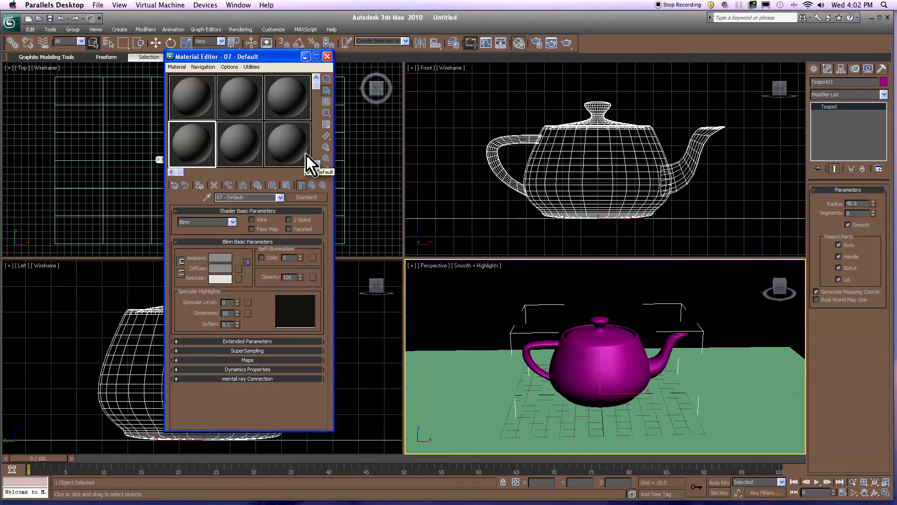
# Assign the 01 - Default material to the teapot and set its diffuse color to green (red 55, green 225, blue 47)
pyautogui.click(197, 108)
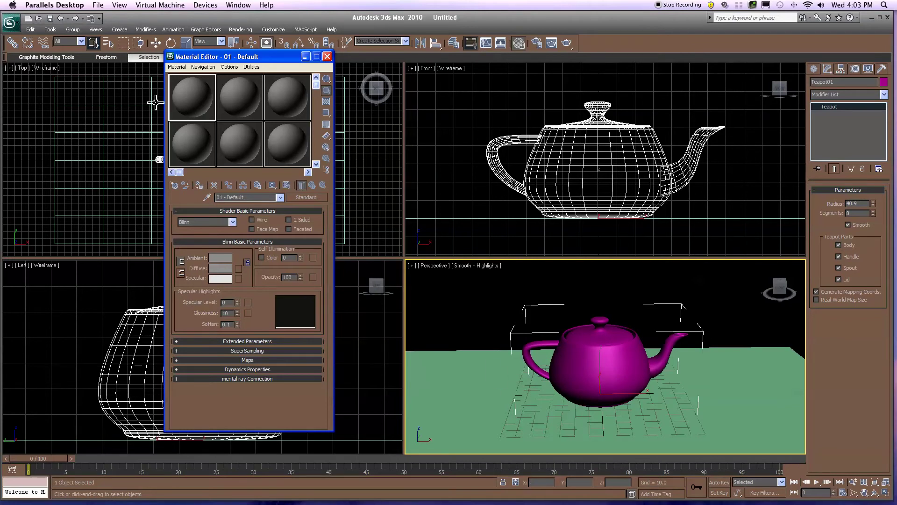
pyautogui.moveTo(184, 103); pyautogui.dragTo(610, 359)
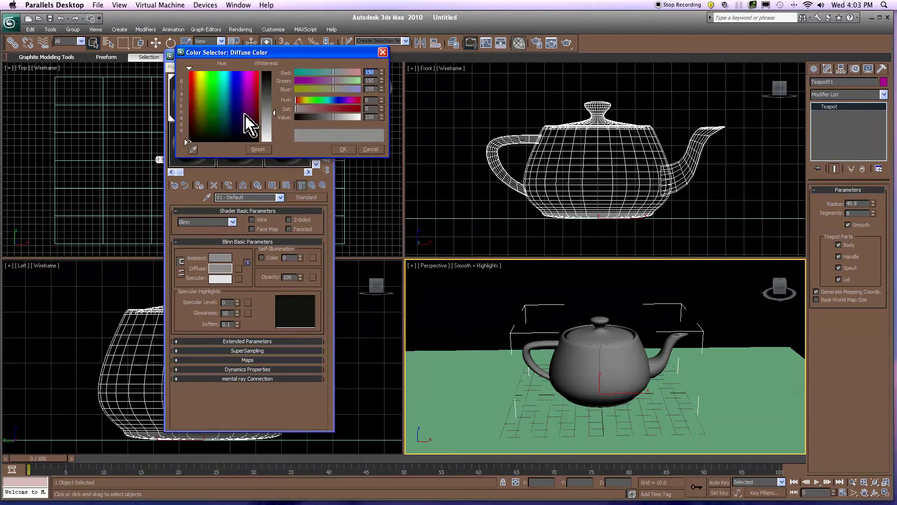
pyautogui.click(212, 82)
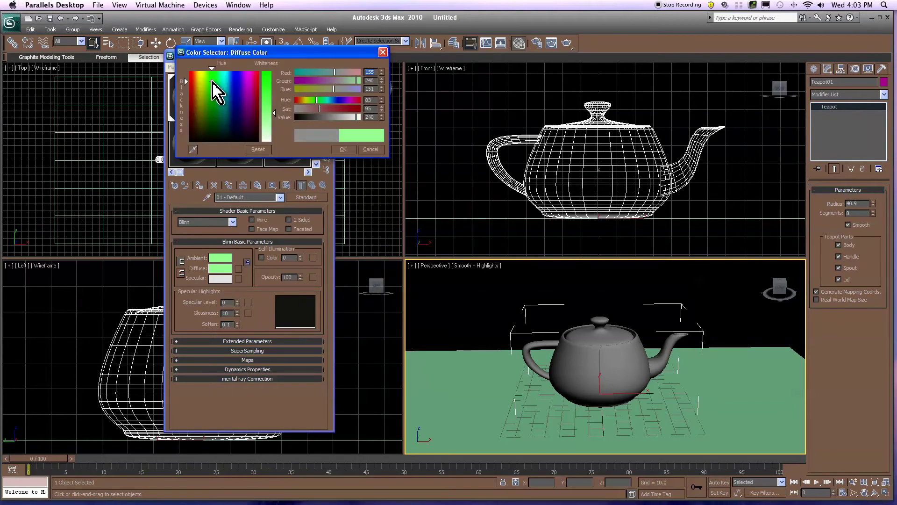
pyautogui.click(267, 85)
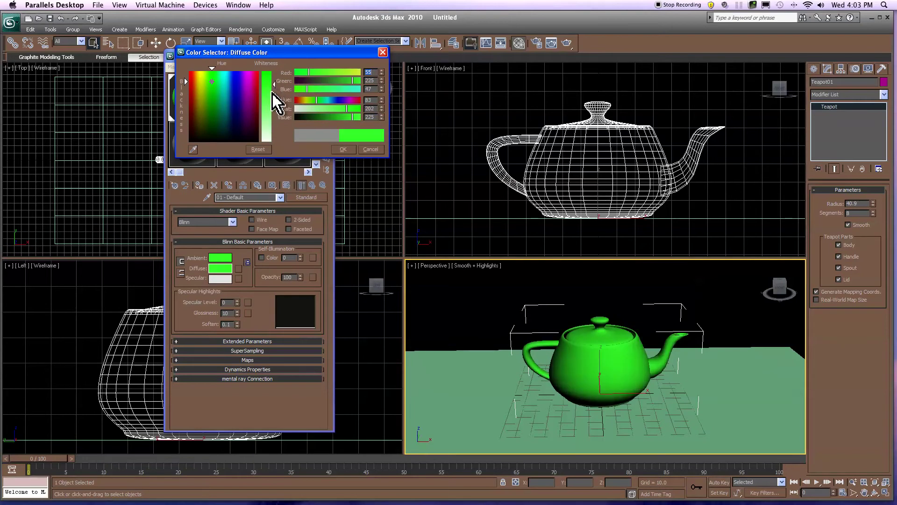
pyautogui.click(344, 150)
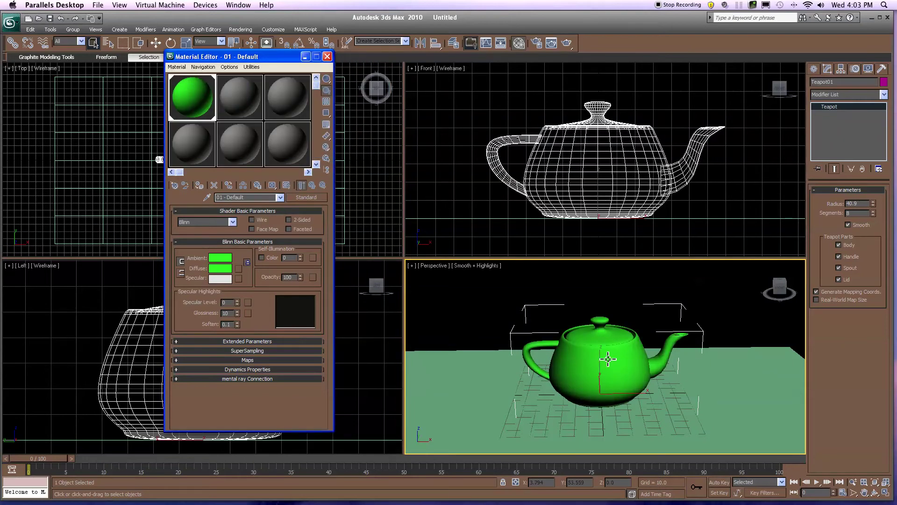
# Render the green teapot from the Perspective view and close the rendered frame
pyautogui.click(567, 43)
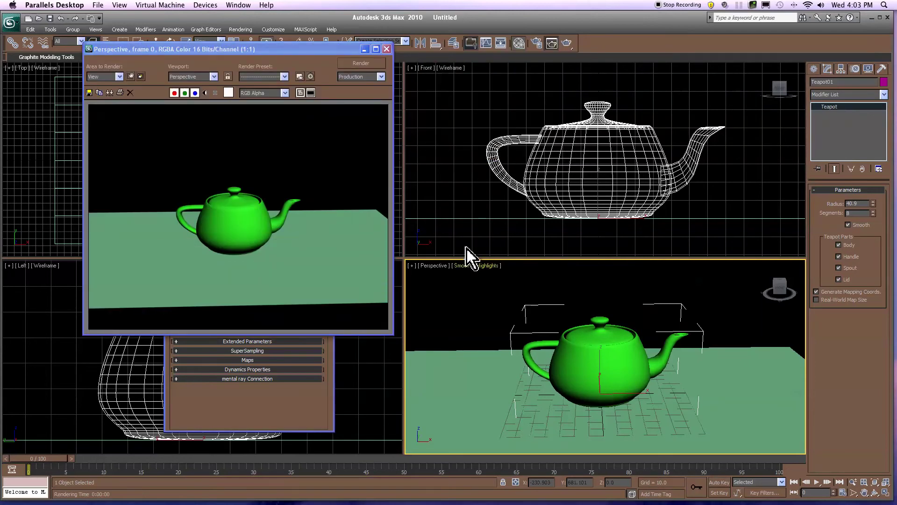
pyautogui.click(387, 49)
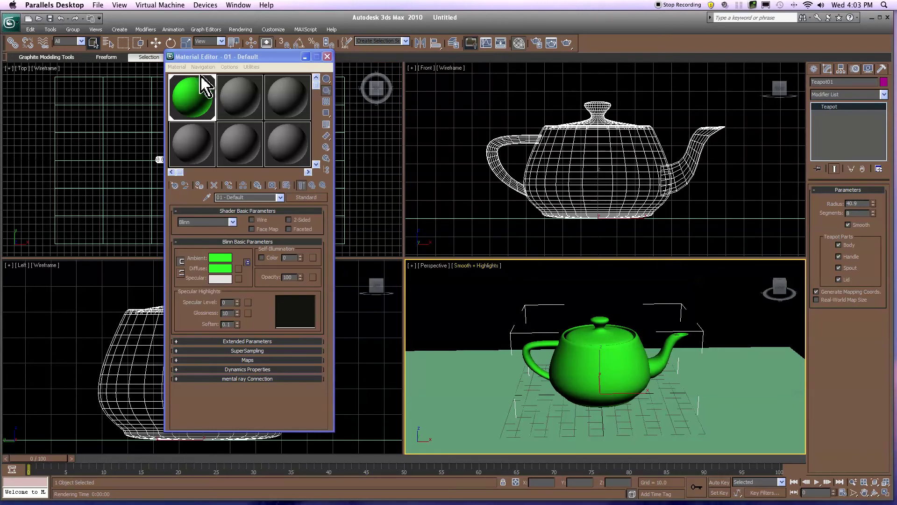
# Change the teapot material's diffuse color to orange (red 201, green 123, blue 40) and render the Perspective view
pyautogui.click(202, 99)
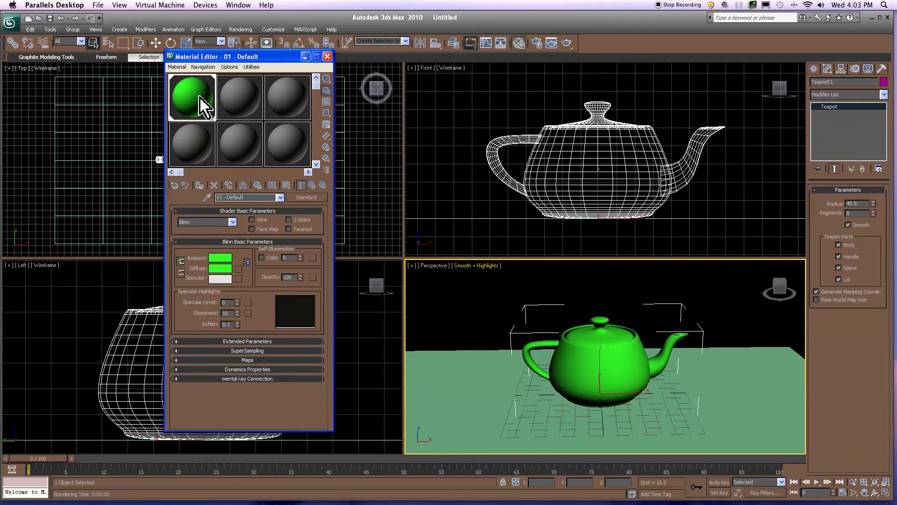
pyautogui.click(221, 270)
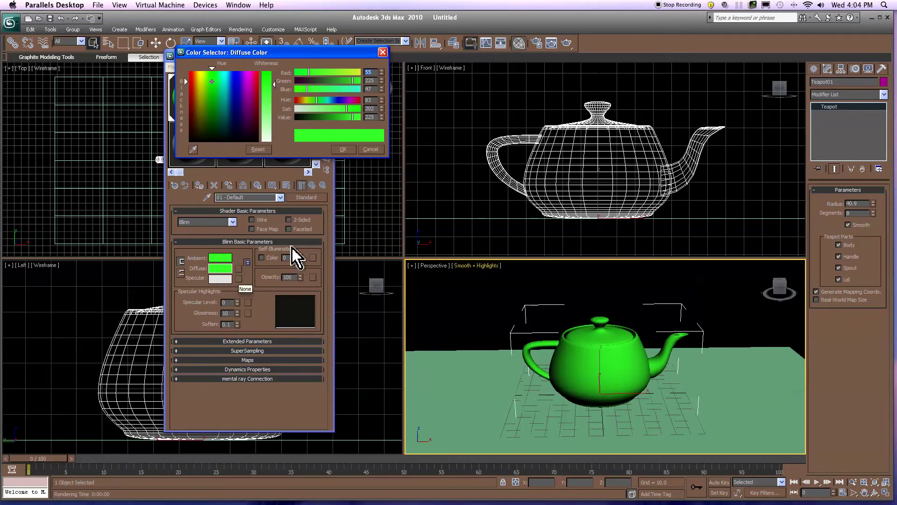
pyautogui.click(197, 91)
pyautogui.moveTo(196, 90); pyautogui.dragTo(198, 90)
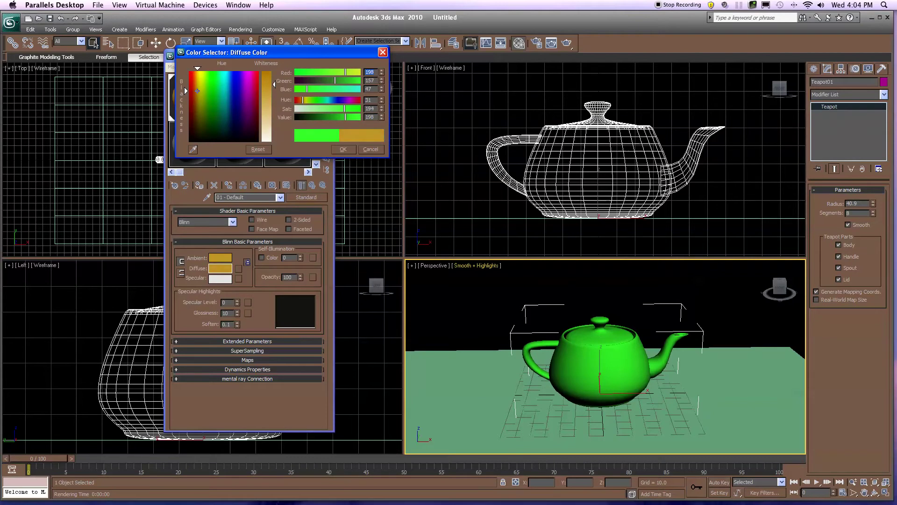
pyautogui.click(267, 82)
pyautogui.moveTo(197, 89); pyautogui.dragTo(195, 88)
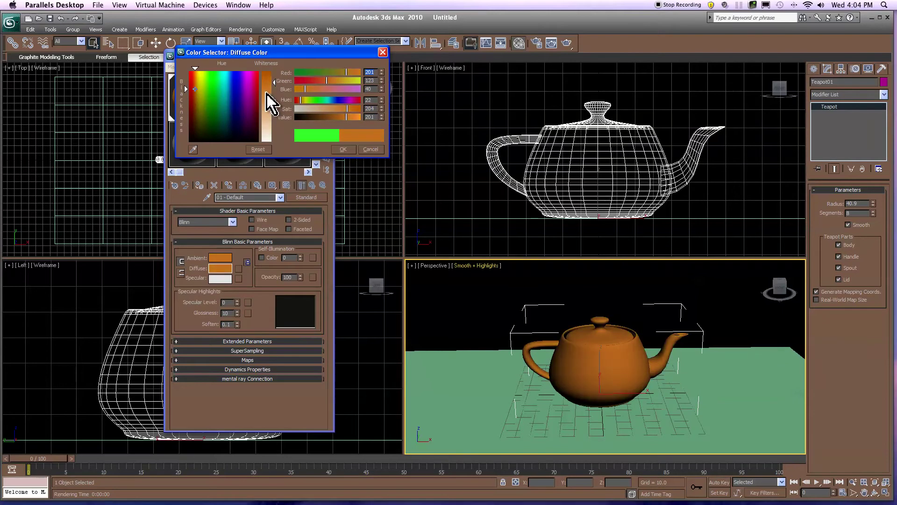
pyautogui.click(339, 150)
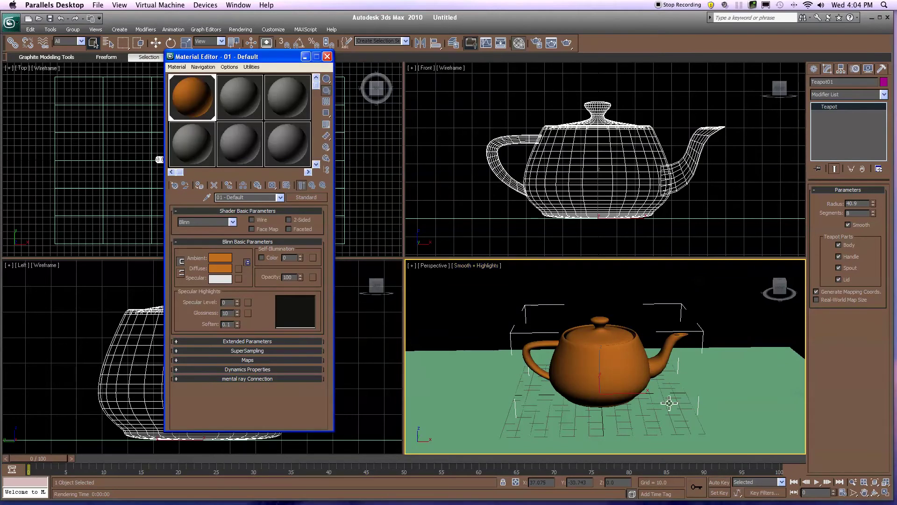
pyautogui.click(563, 46)
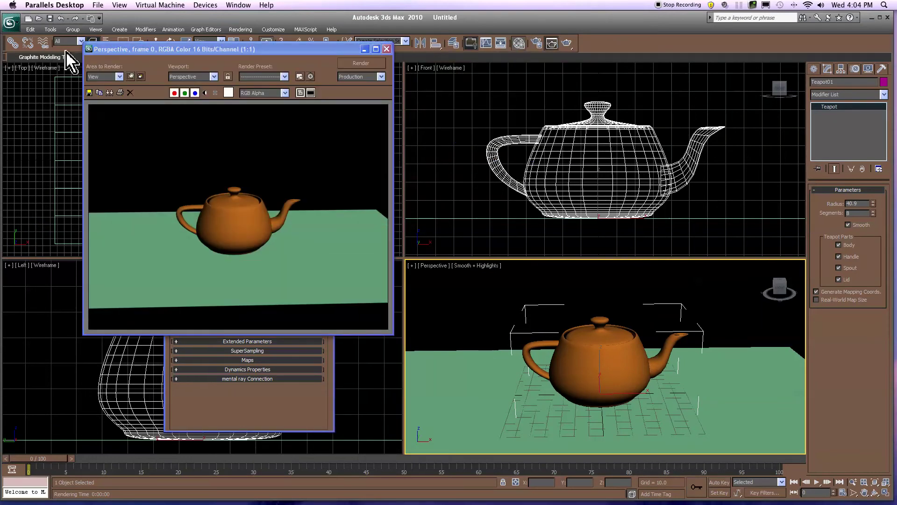
pyautogui.click(387, 49)
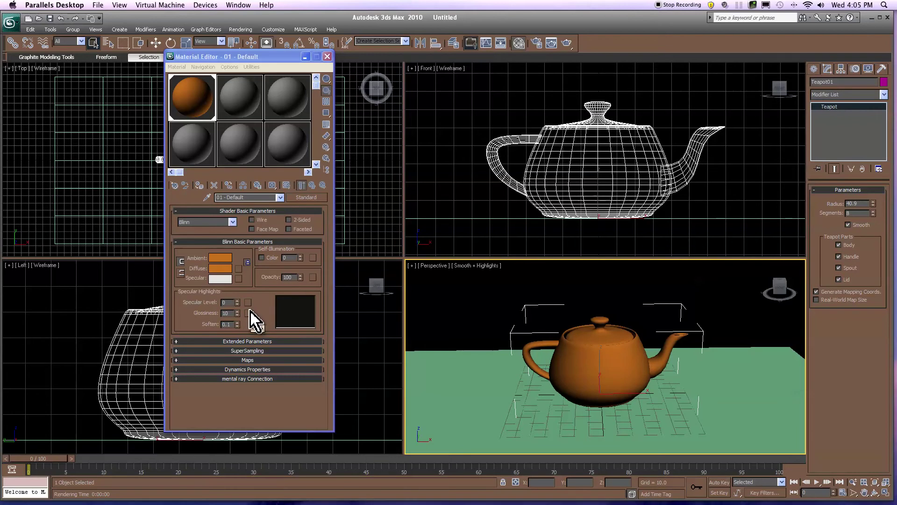
# Set the teapot material's Specular Level to 85 and Glossiness to 50, and render the Perspective view
pyautogui.moveTo(237, 303); pyautogui.dragTo(239, 266)
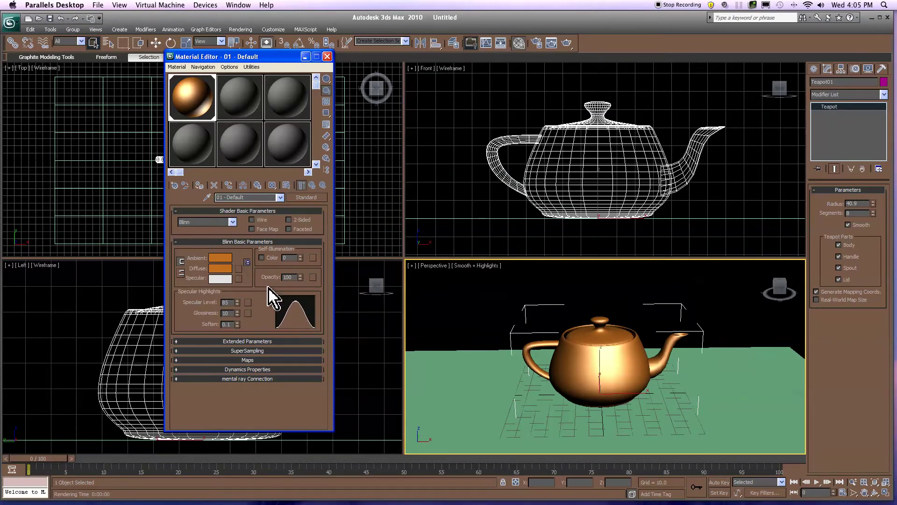
pyautogui.moveTo(239, 315); pyautogui.dragTo(241, 297)
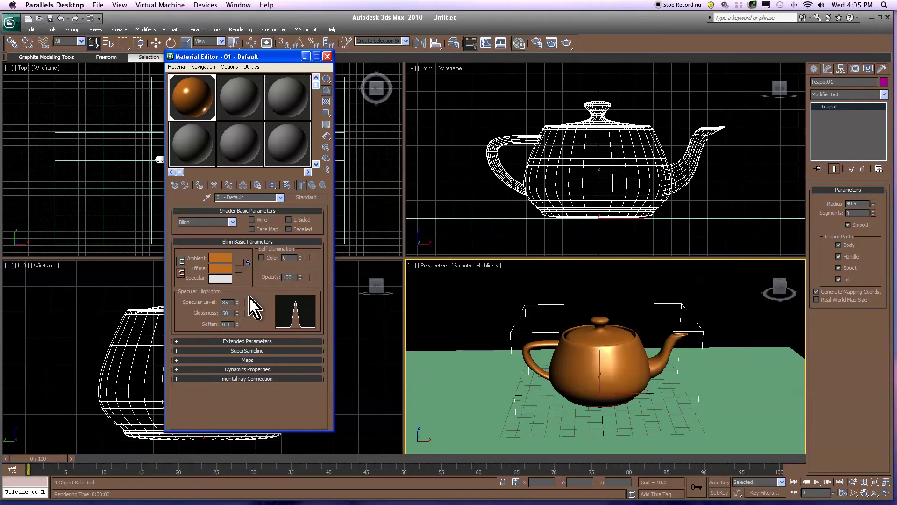
pyautogui.click(567, 44)
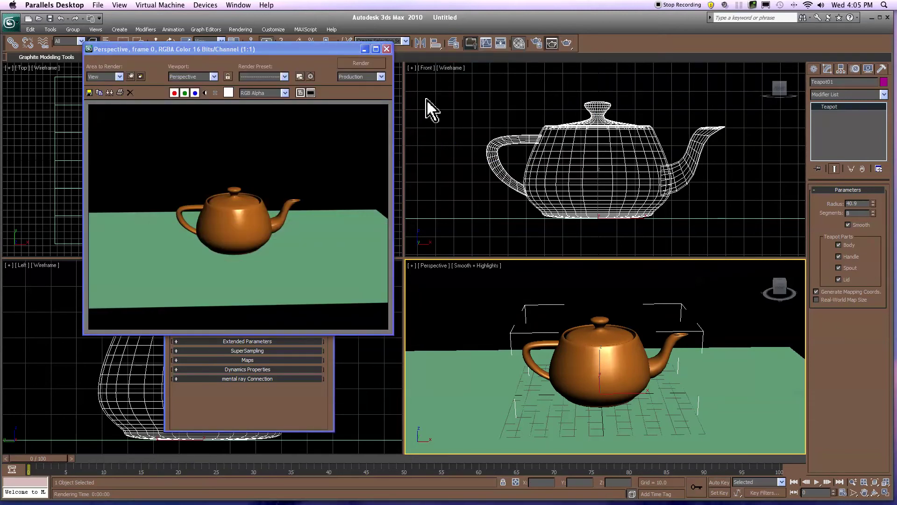
pyautogui.click(387, 49)
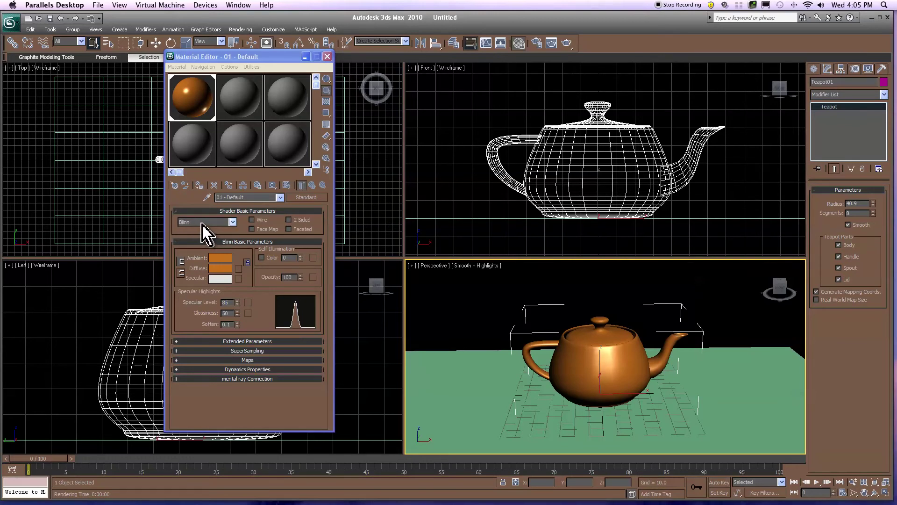
# Switch the 01 - Default material's shader from Blinn to Metal and render the teapot in the Perspective view
pyautogui.click(232, 222)
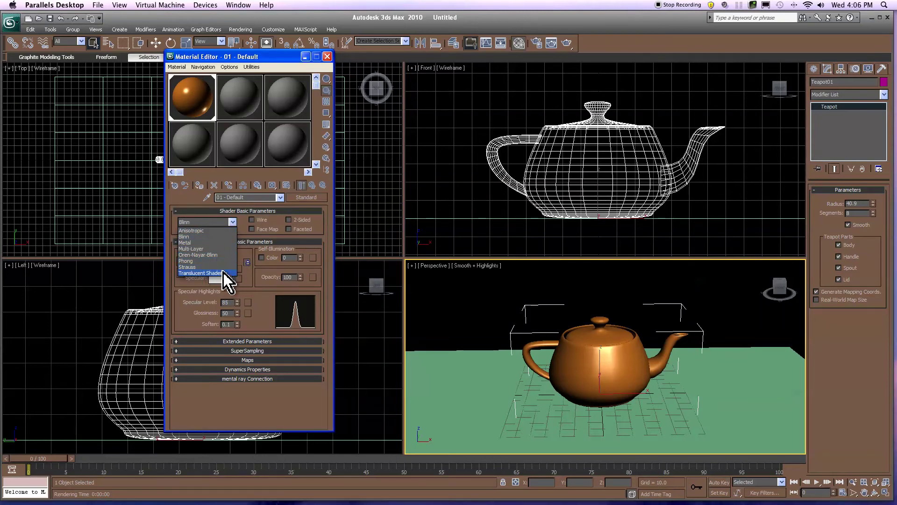
pyautogui.click(199, 242)
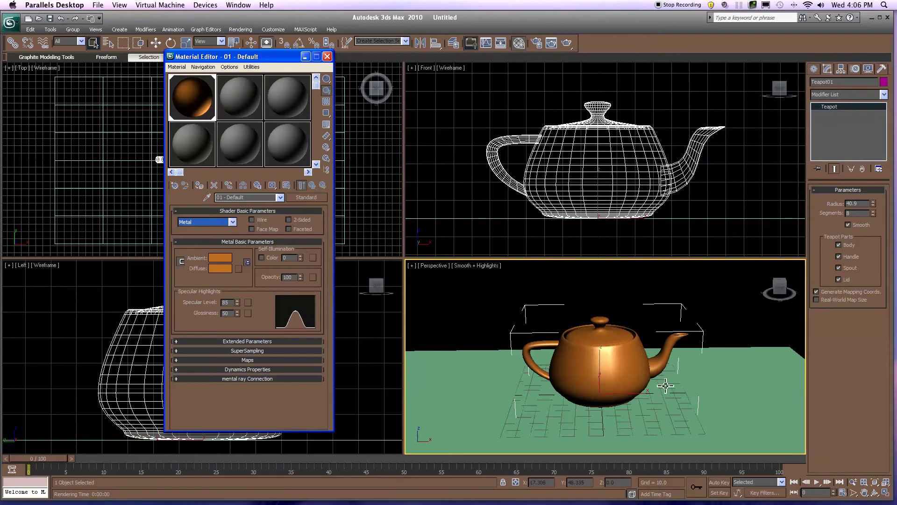
pyautogui.click(283, 185)
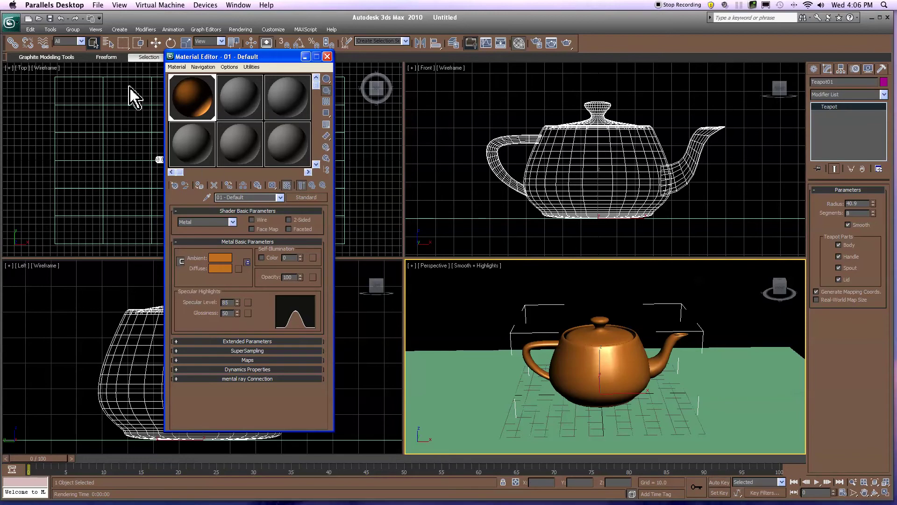
pyautogui.doubleClick(199, 103)
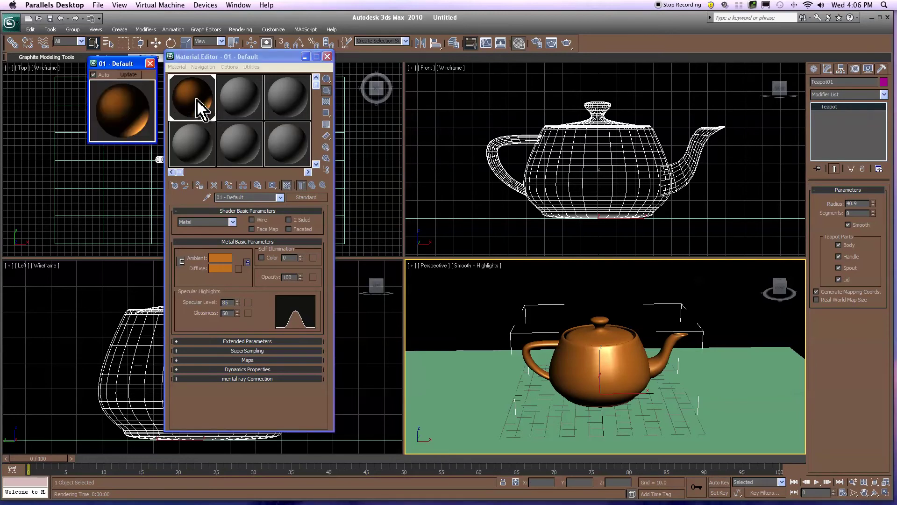
pyautogui.click(149, 63)
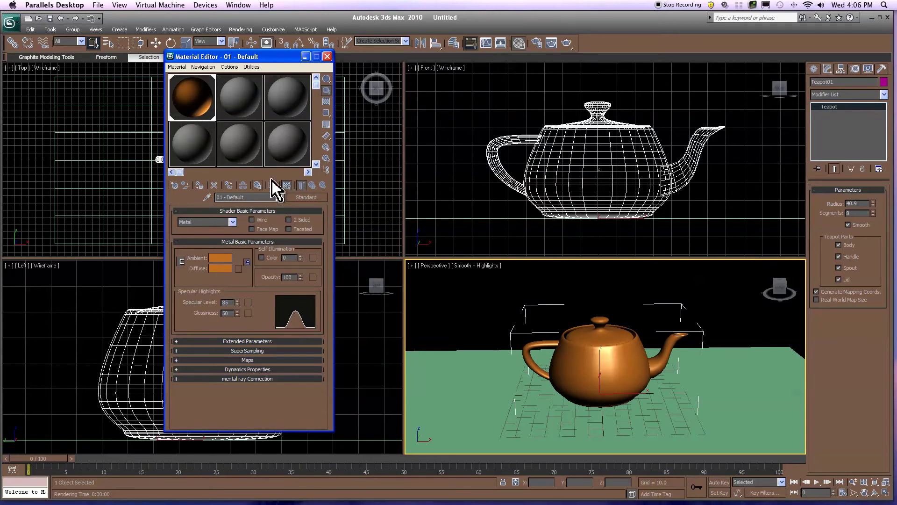
pyautogui.click(563, 43)
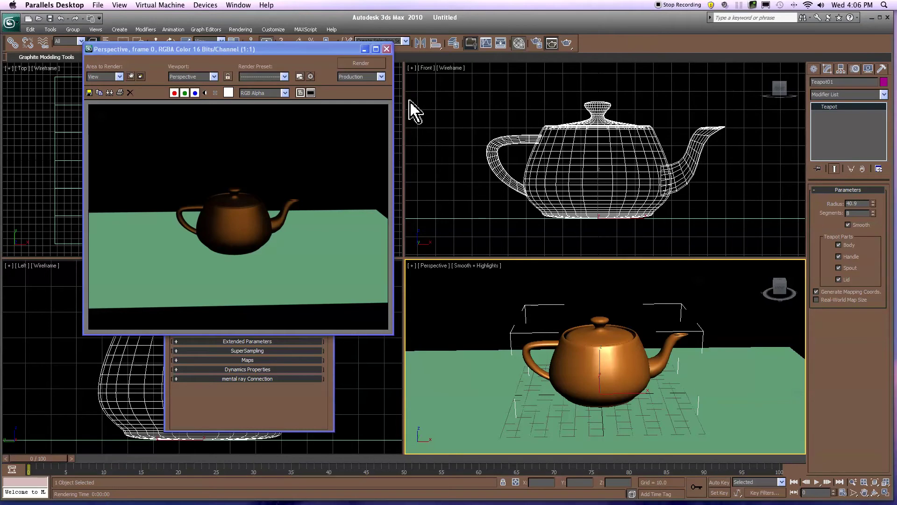
pyautogui.click(387, 49)
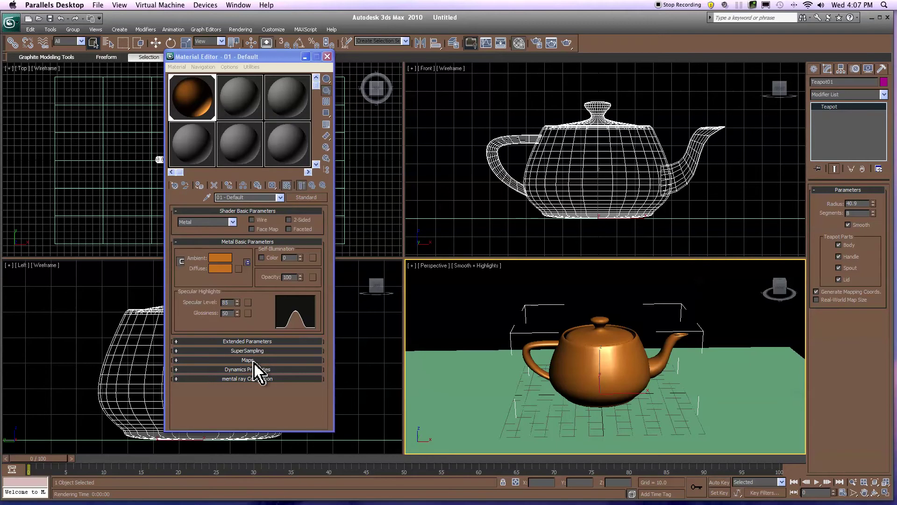
# Enable the Reflection map of the 01 - Default material with an amount of 40 and test-render the scene
pyautogui.click(177, 363)
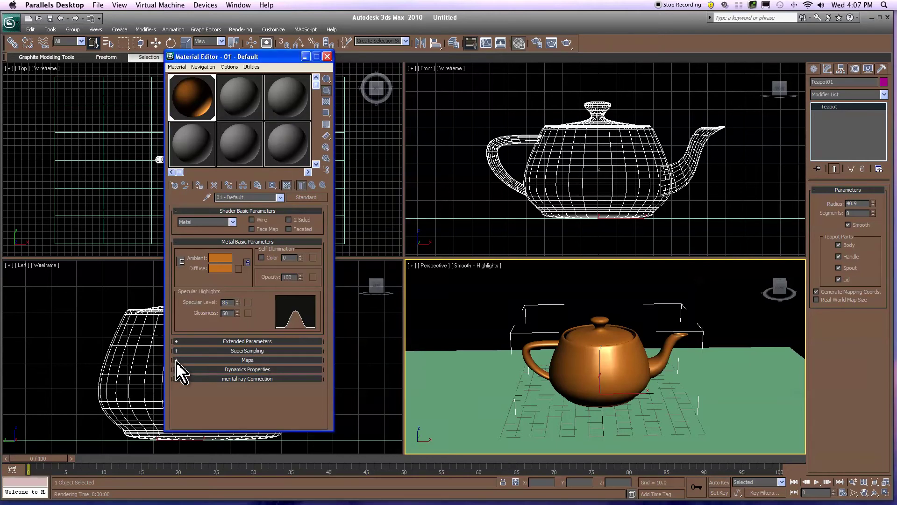
pyautogui.click(177, 360)
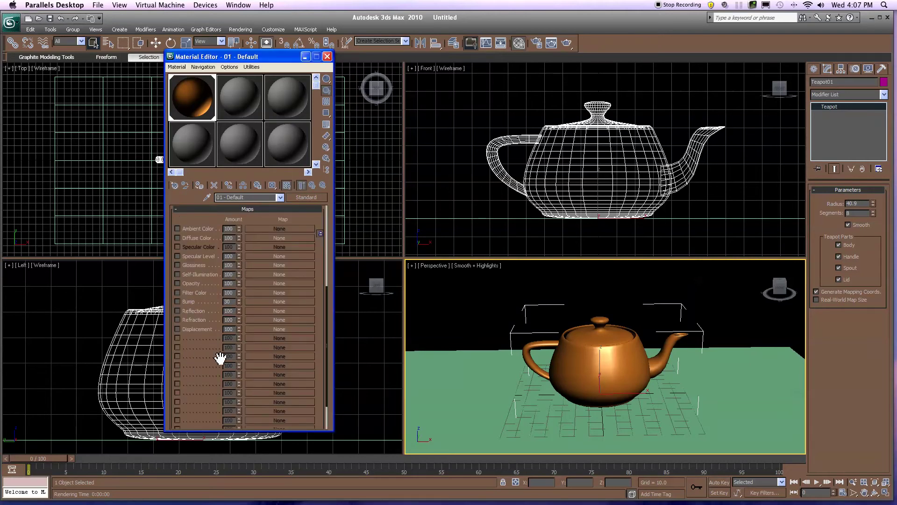
pyautogui.click(177, 311)
pyautogui.moveTo(240, 311); pyautogui.dragTo(239, 333)
pyautogui.click(570, 41)
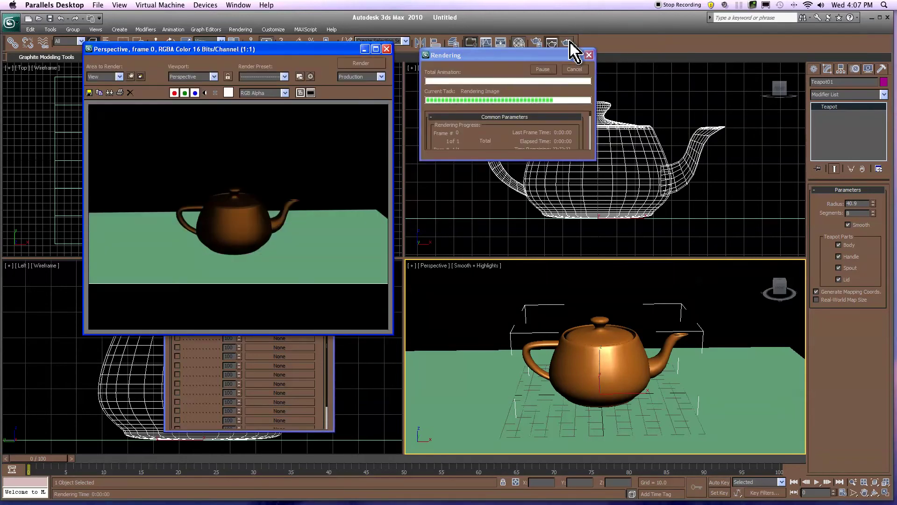
pyautogui.click(386, 49)
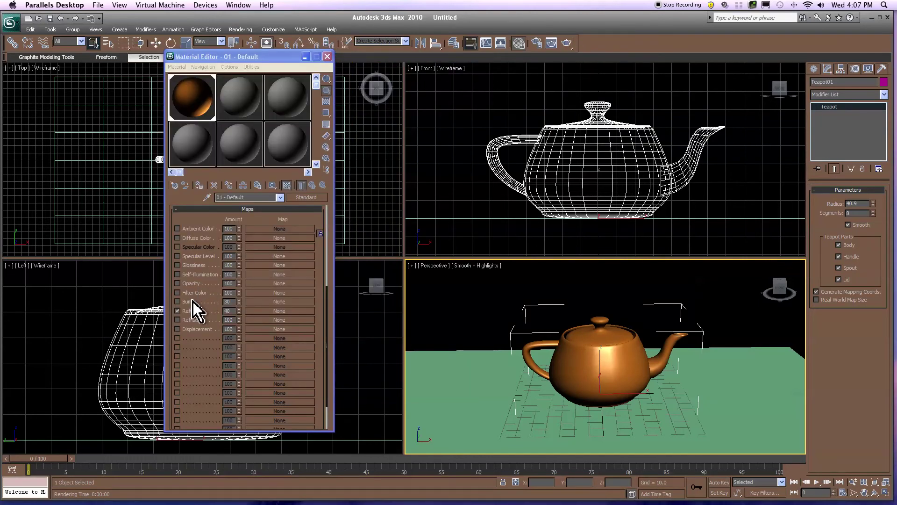
# Assign a Raytrace map to the Reflection slot and set its background to the solid black color
pyautogui.click(279, 312)
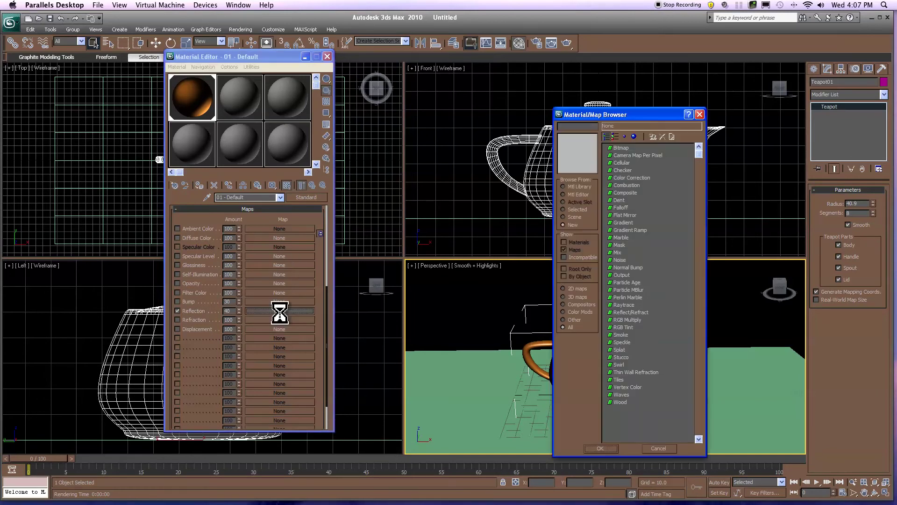
pyautogui.click(634, 307)
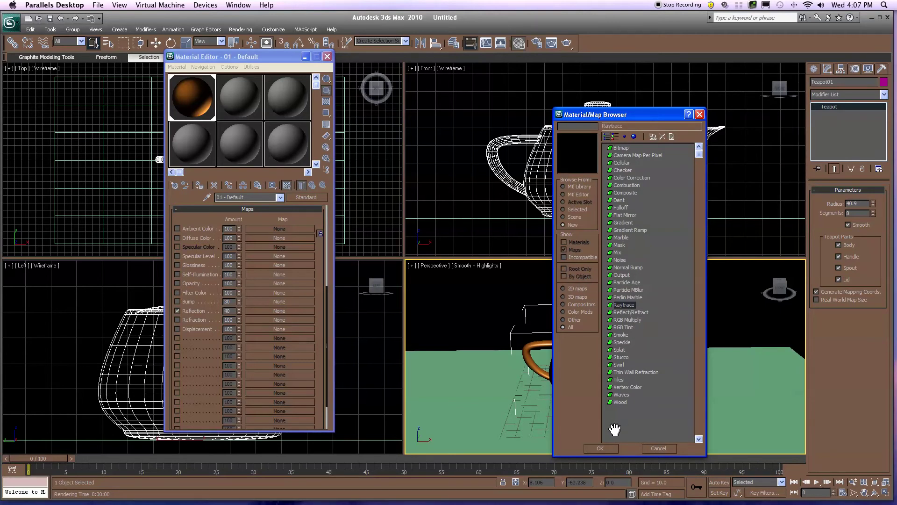
pyautogui.click(600, 448)
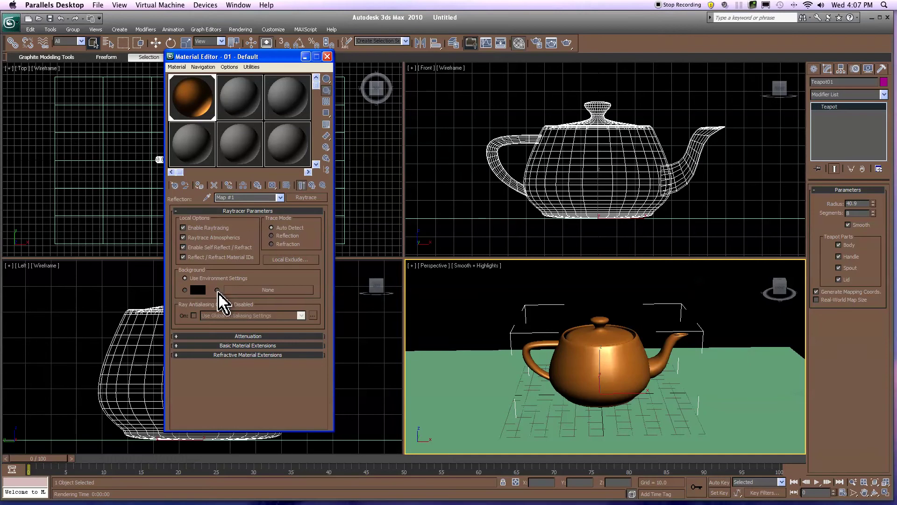
pyautogui.click(185, 290)
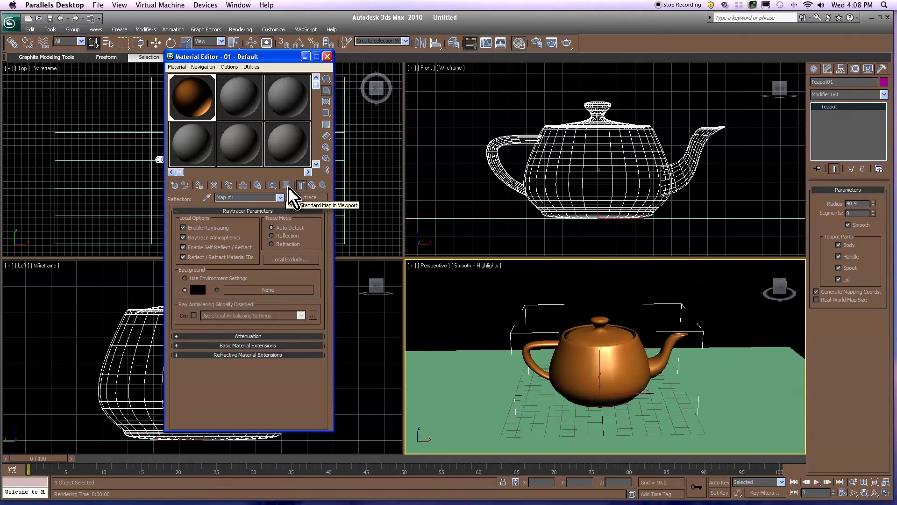
# Return to the parent material with 2-Sided turned on and render the raytraced teapot from the Perspective view
pyautogui.click(315, 189)
pyautogui.click(267, 211)
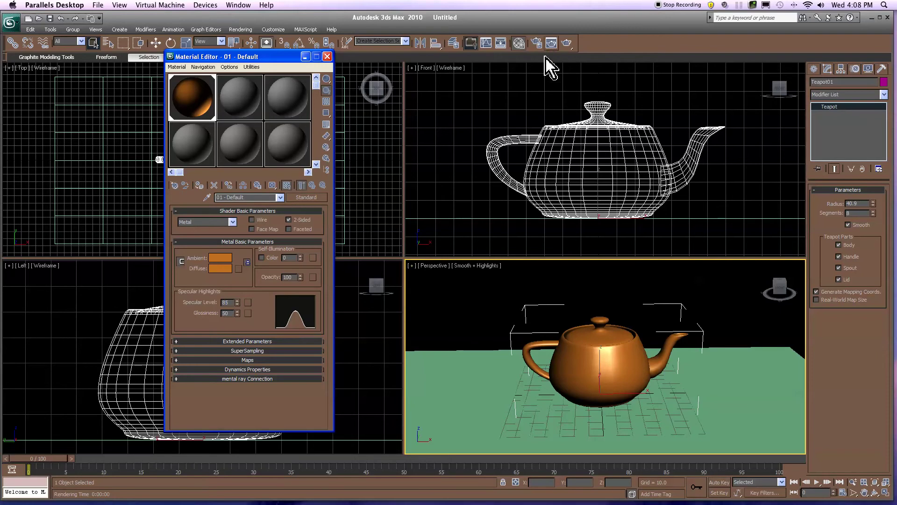
pyautogui.click(570, 44)
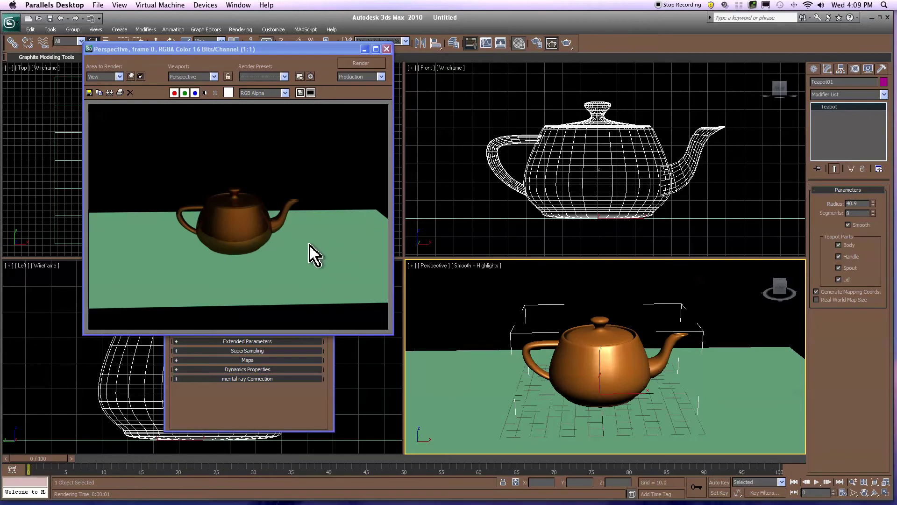
pyautogui.click(386, 48)
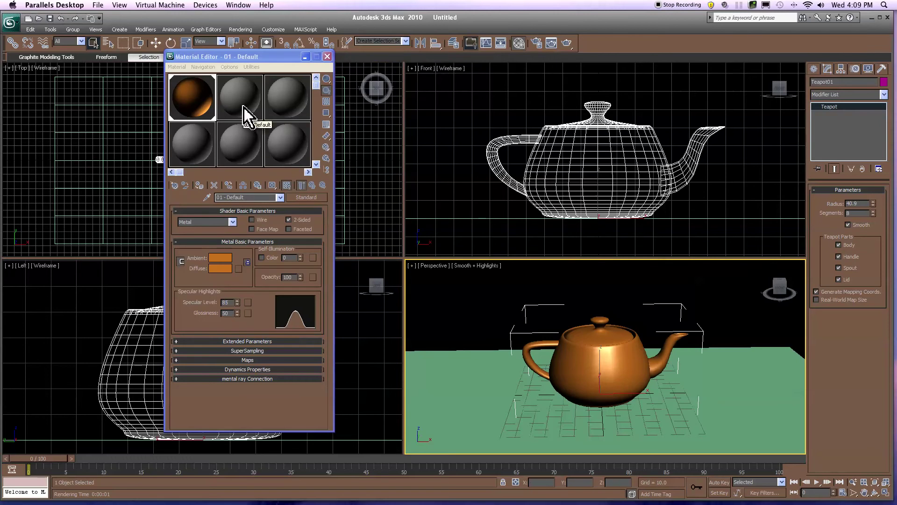
# Select the 02 - Default material and assign a Bitmap map to its Diffuse color
pyautogui.click(247, 114)
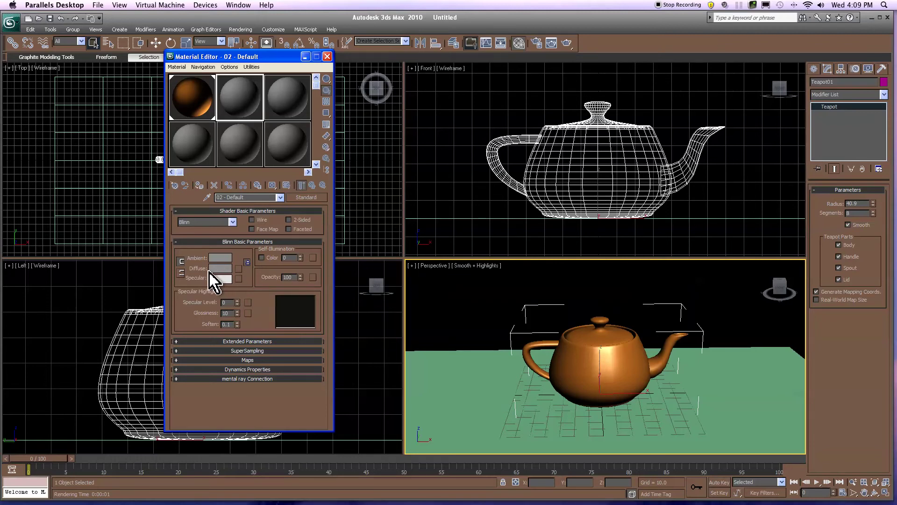
pyautogui.click(239, 270)
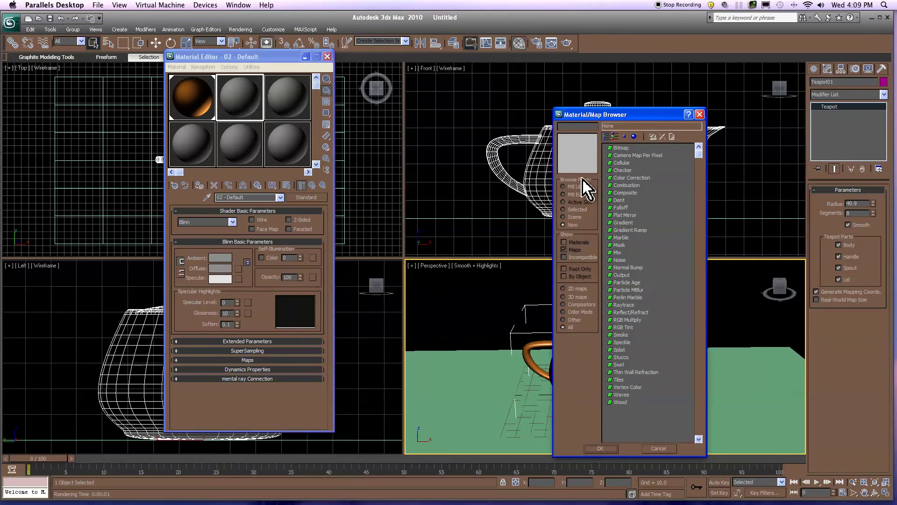
pyautogui.moveTo(645, 119); pyautogui.dragTo(578, 82)
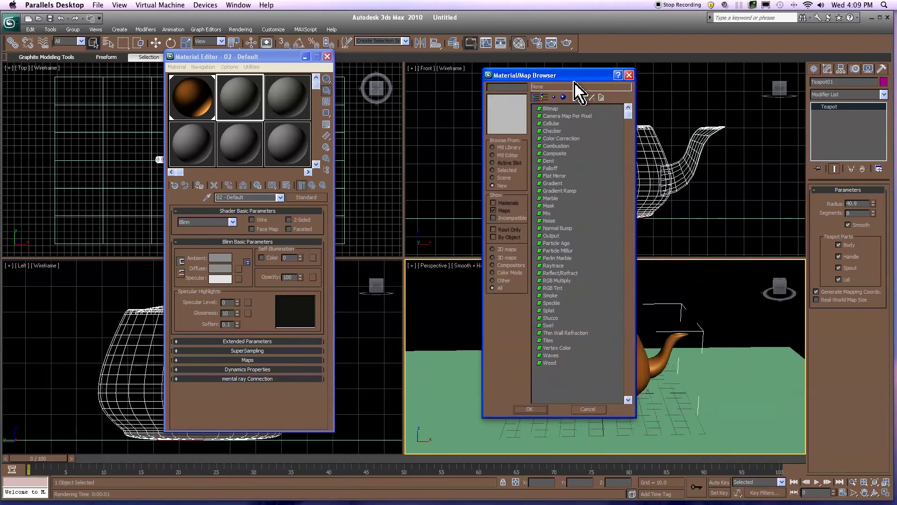
pyautogui.click(552, 110)
pyautogui.doubleClick(550, 109)
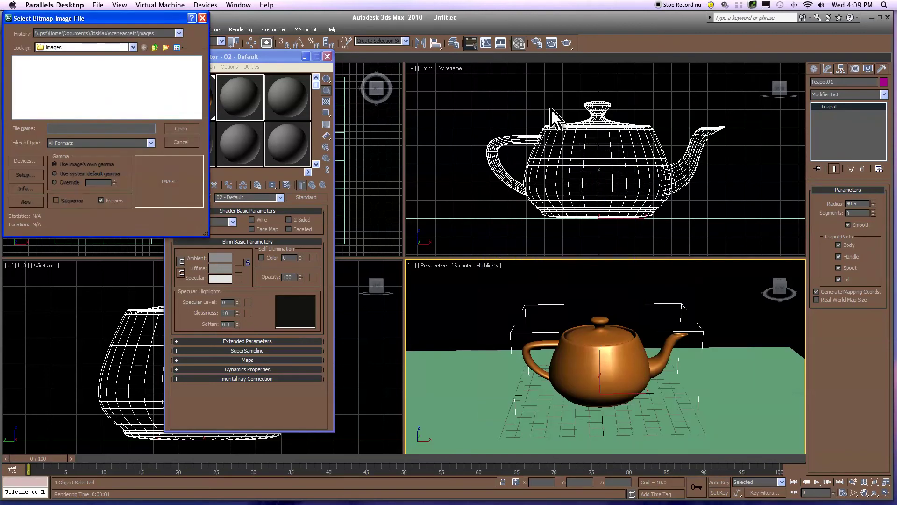
# Browse for the bitmap image in C:\Program Files\Autodesk\3ds Max 2010\maps\Wood
pyautogui.click(133, 47)
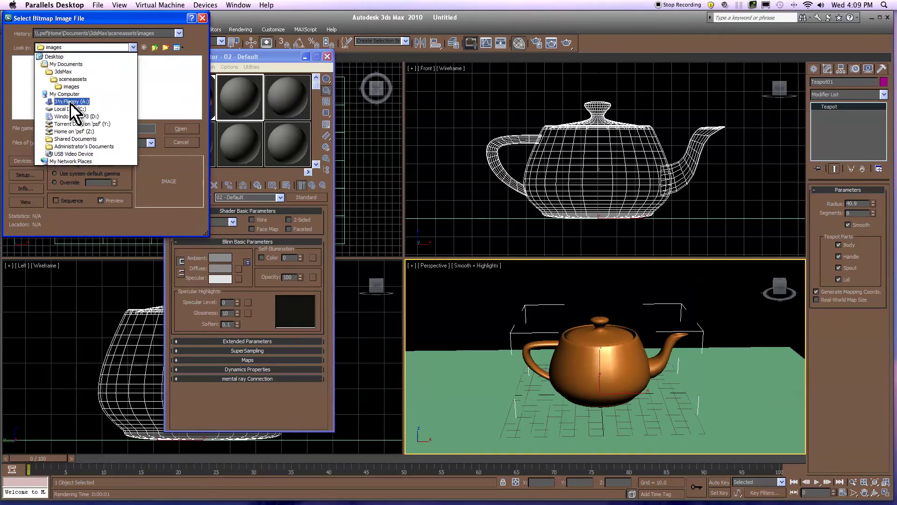
pyautogui.click(73, 111)
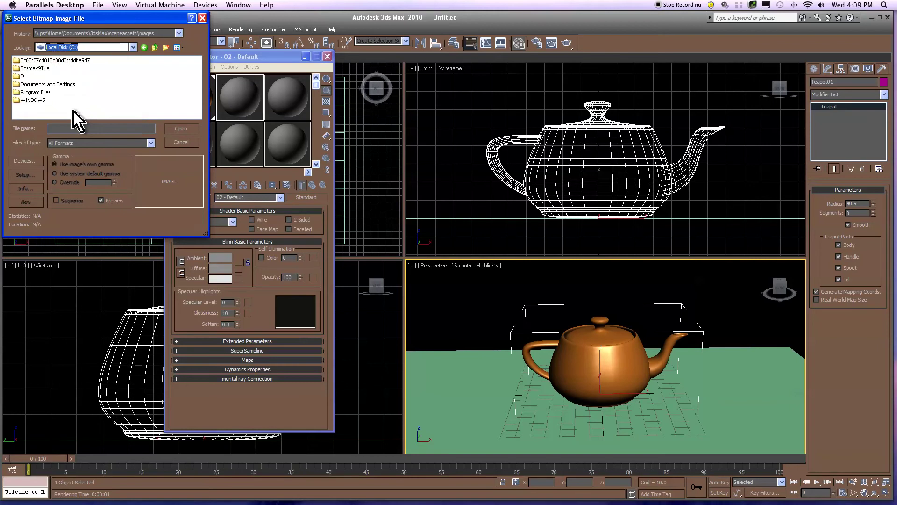
pyautogui.doubleClick(36, 92)
pyautogui.doubleClick(29, 61)
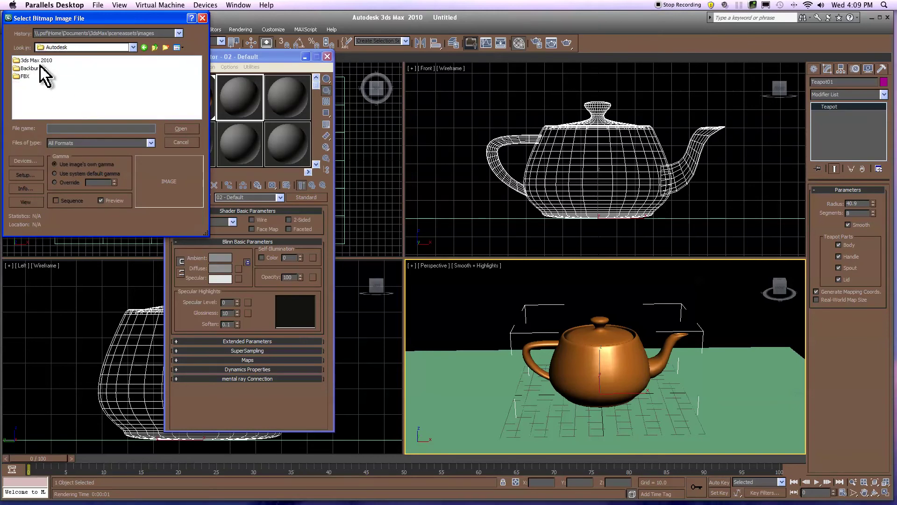
pyautogui.doubleClick(40, 60)
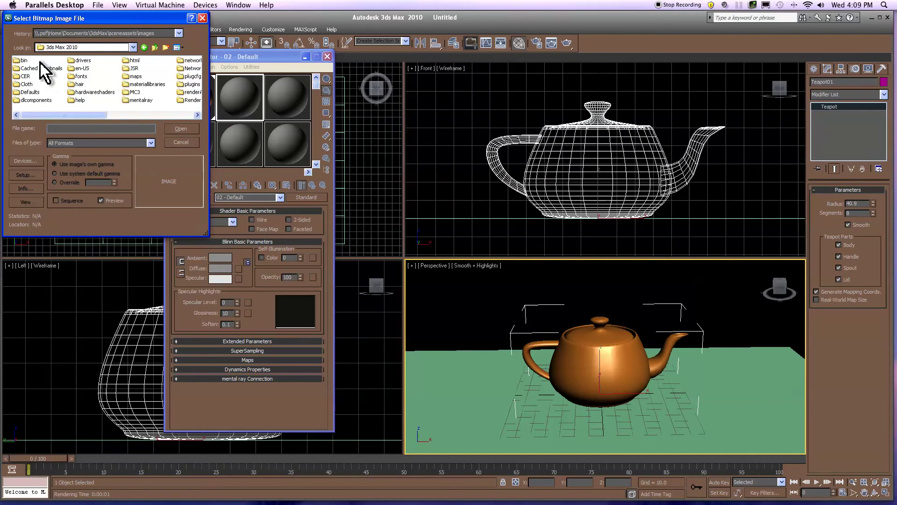
pyautogui.doubleClick(131, 76)
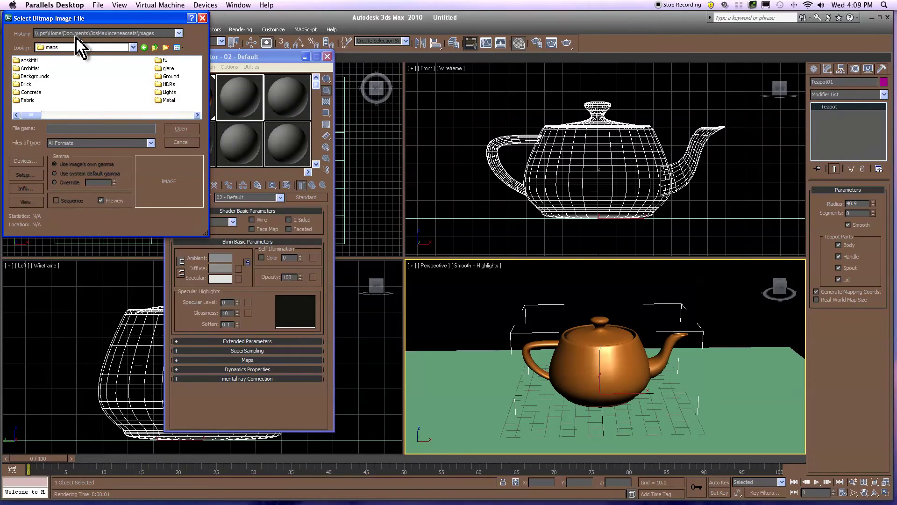
pyautogui.moveTo(36, 115); pyautogui.dragTo(72, 116)
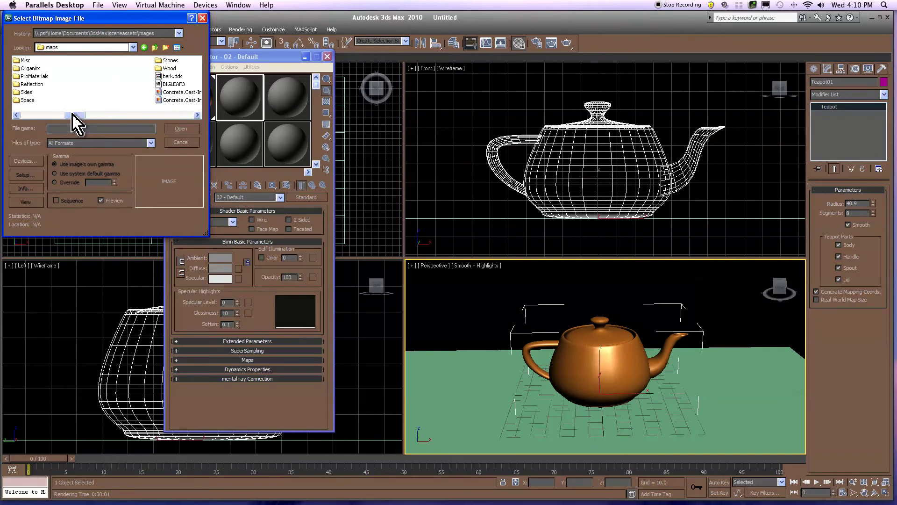
pyautogui.click(159, 69)
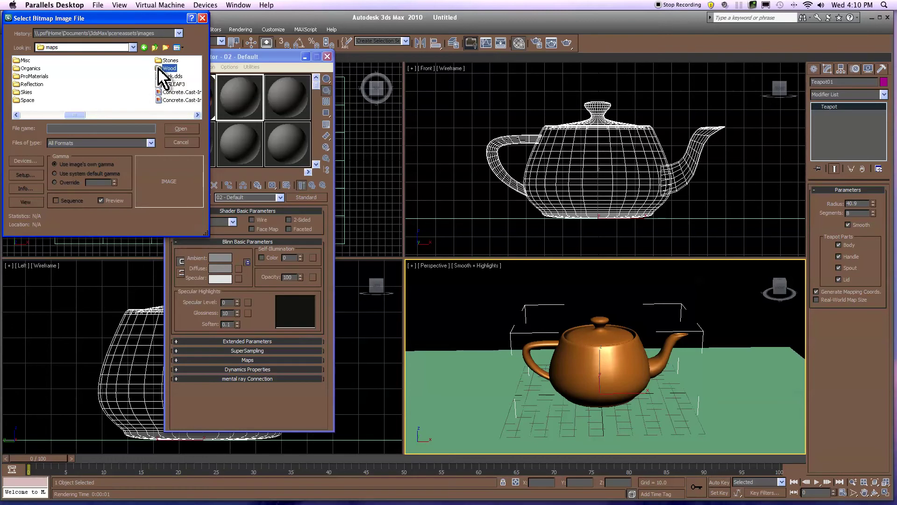
pyautogui.doubleClick(159, 71)
# Show the Wood folder's images as thumbnails and load OLDWOOD.JPG as the diffuse bitmap
pyautogui.click(180, 47)
pyautogui.click(192, 57)
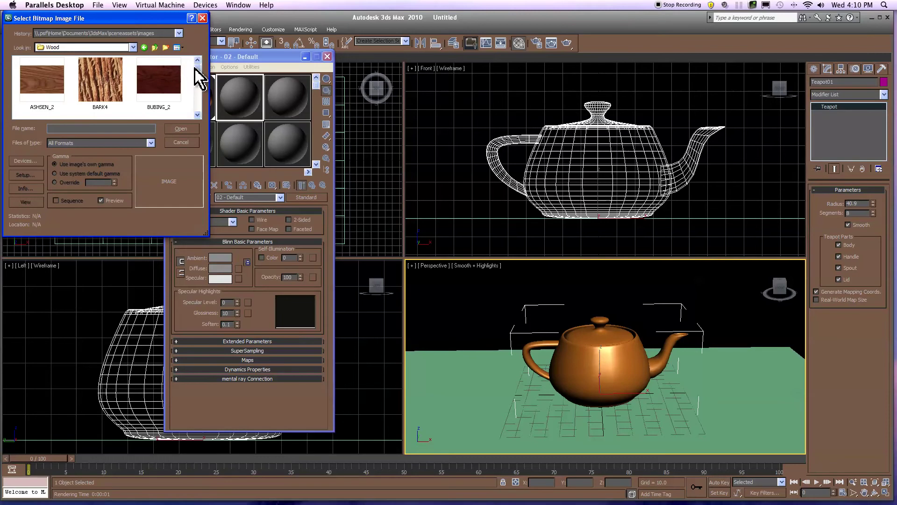
pyautogui.moveTo(200, 69); pyautogui.dragTo(199, 86)
pyautogui.scroll(-3, 201, 99)
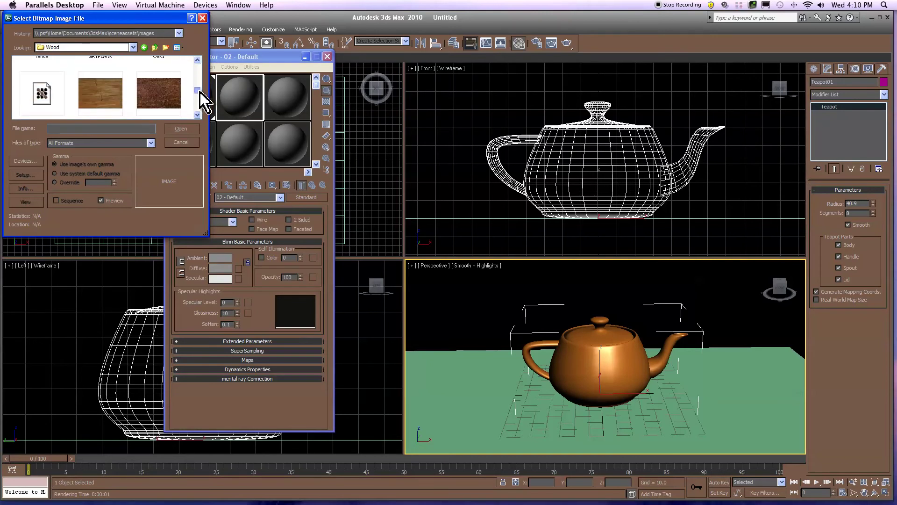
pyautogui.click(102, 99)
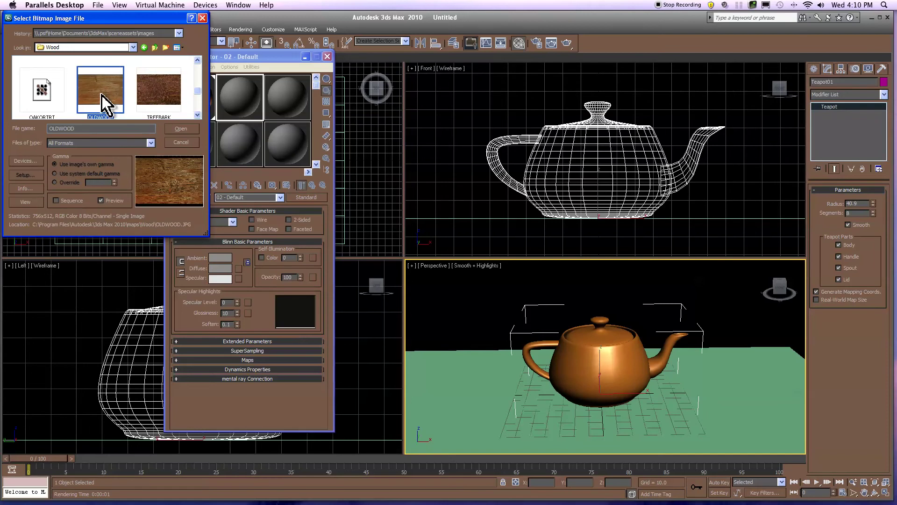
pyautogui.click(182, 129)
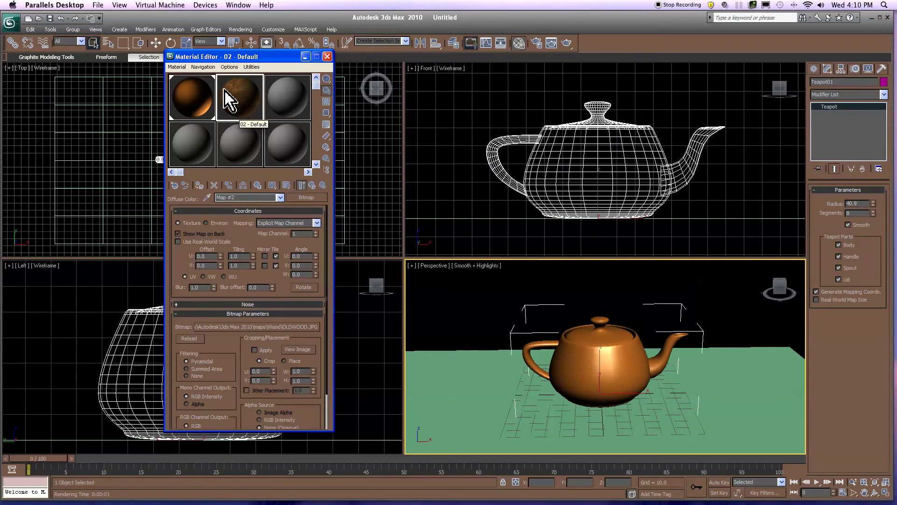
# Preview the wood material enlarged, apply it to the table plane under the teapot and display its map in the viewport
pyautogui.doubleClick(239, 105)
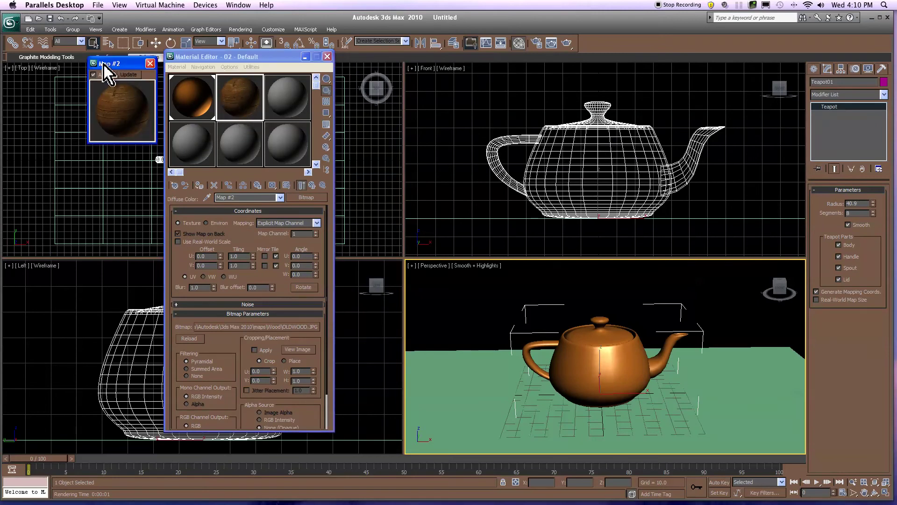
pyautogui.click(150, 63)
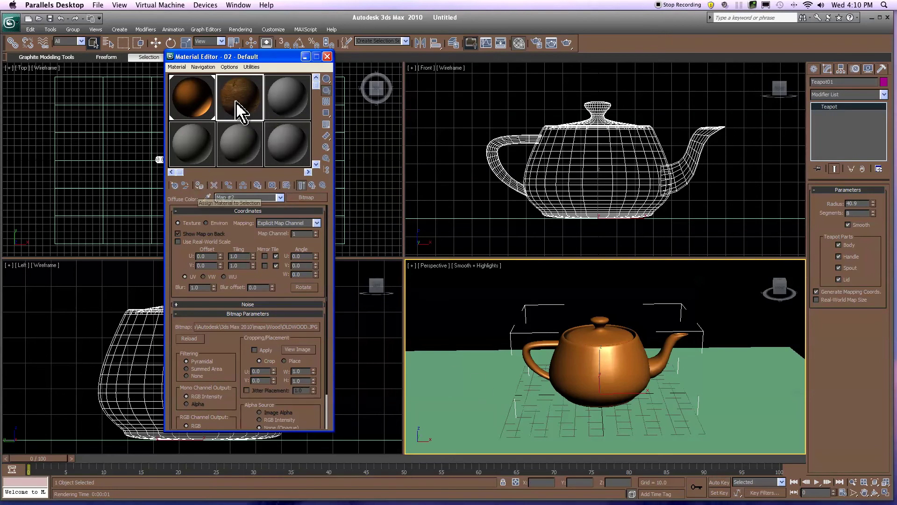
pyautogui.moveTo(237, 100); pyautogui.dragTo(461, 423)
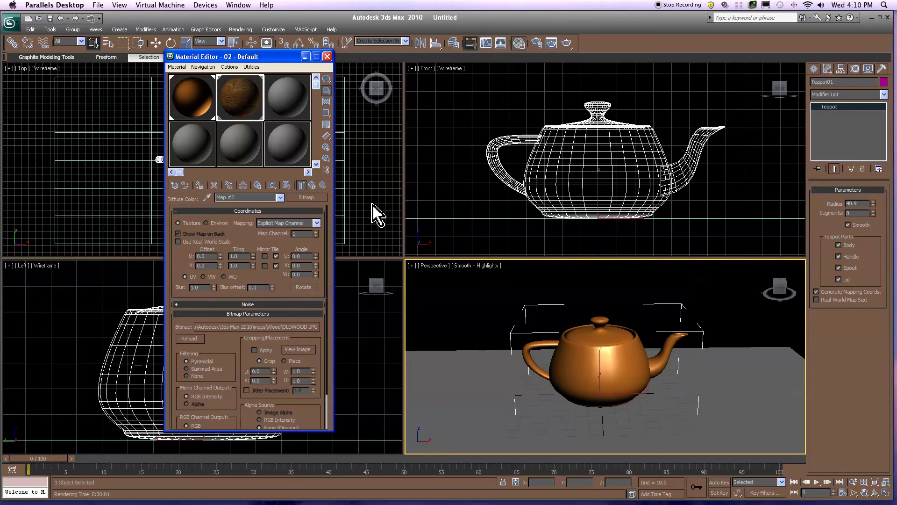
pyautogui.click(286, 186)
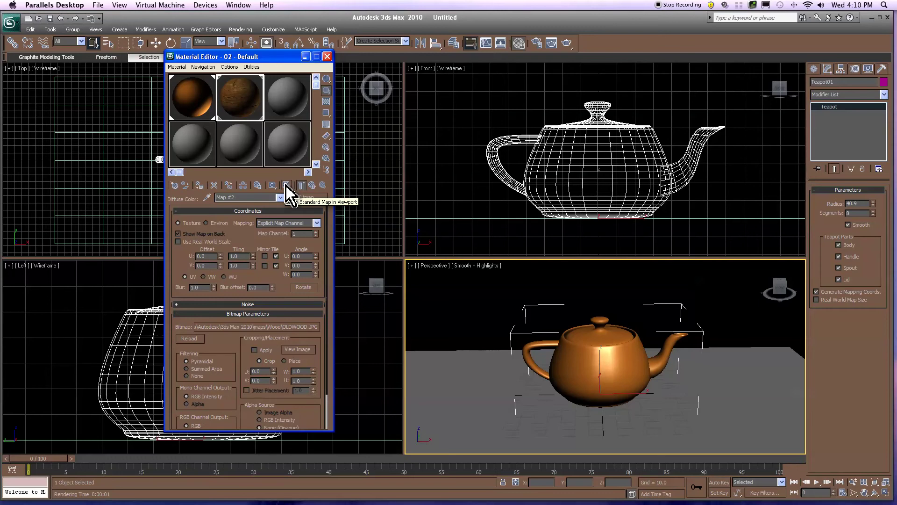
pyautogui.click(286, 185)
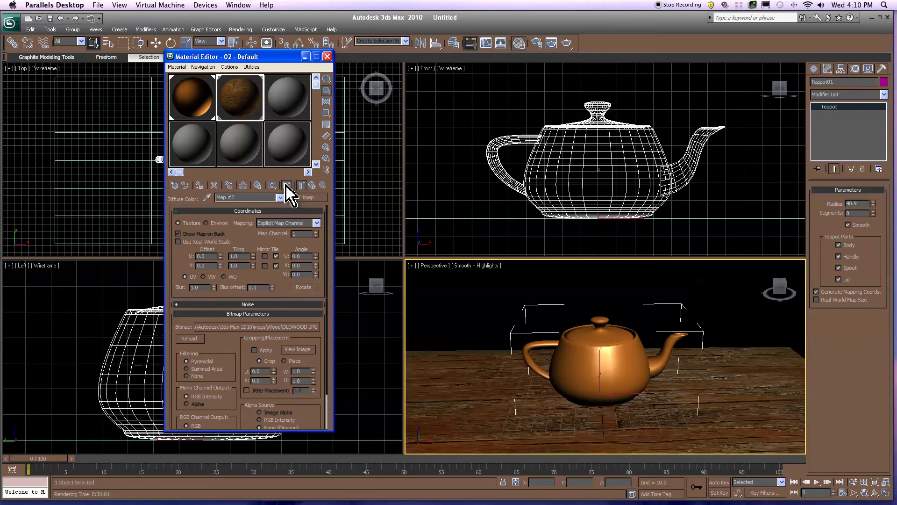
# Render the Perspective view, then tighten its framing on the teapot and render it again
pyautogui.click(568, 41)
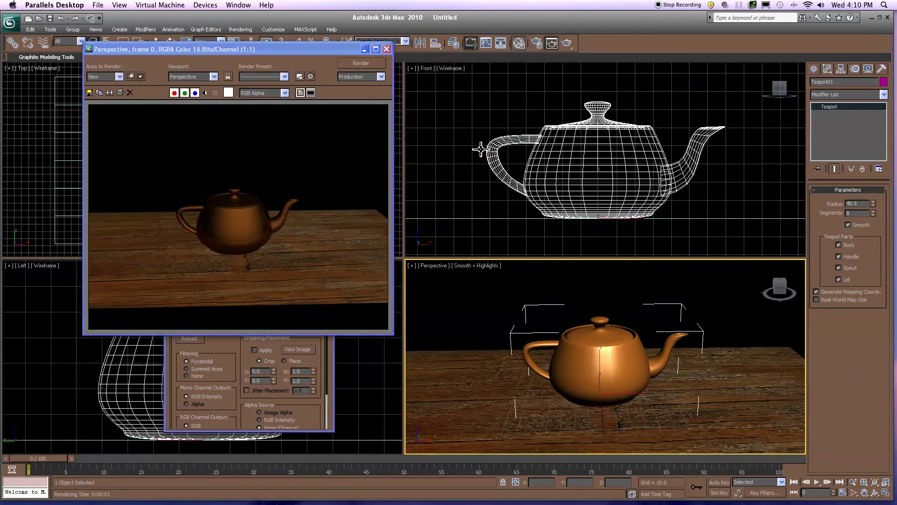
pyautogui.click(386, 48)
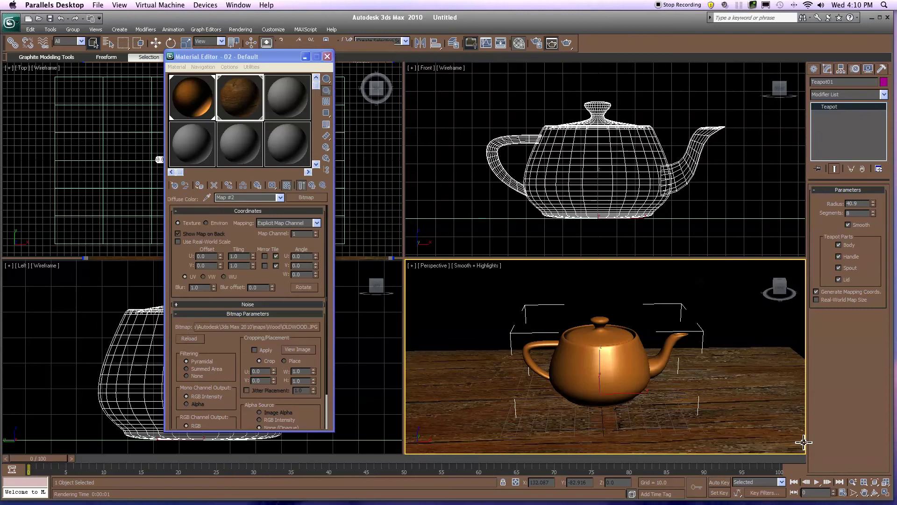
pyautogui.click(854, 482)
pyautogui.moveTo(691, 417); pyautogui.dragTo(689, 417)
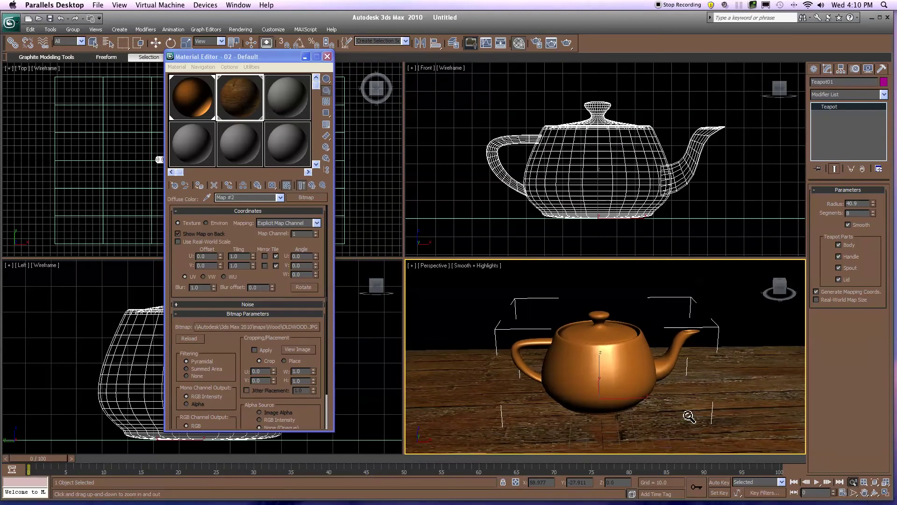
pyautogui.click(567, 43)
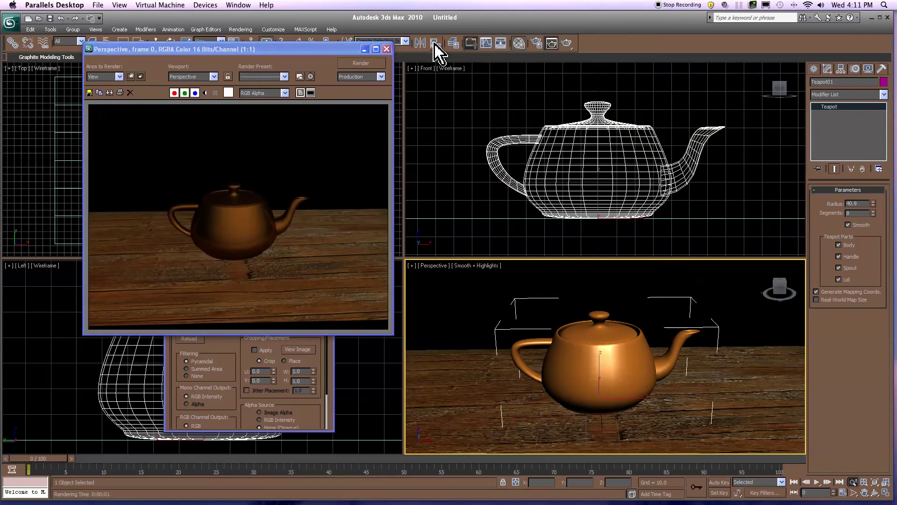
pyautogui.click(388, 49)
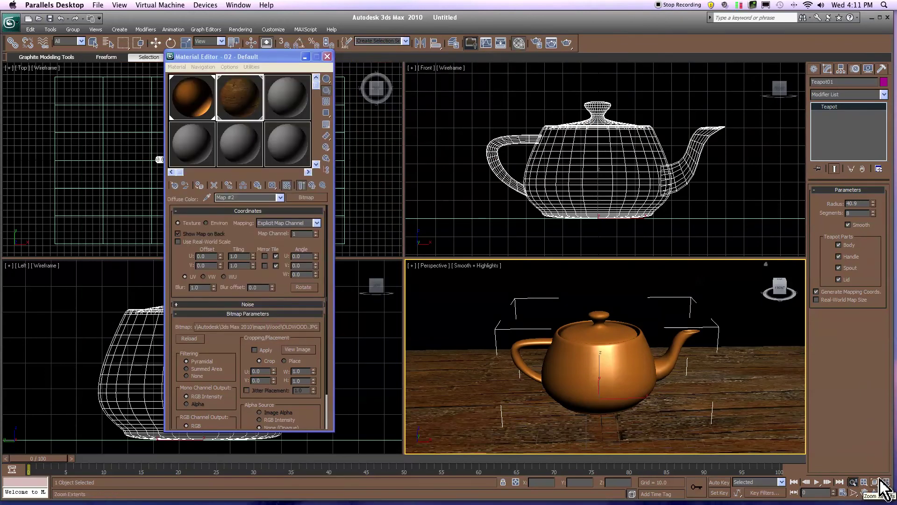
# Reframe the Perspective view by panning the teapot slightly sideways and test-render the new framing
pyautogui.click(864, 492)
pyautogui.moveTo(762, 438)
pyautogui.mouseDown()
pyautogui.moveTo(756, 429)
pyautogui.moveTo(779, 439)
pyautogui.mouseUp()
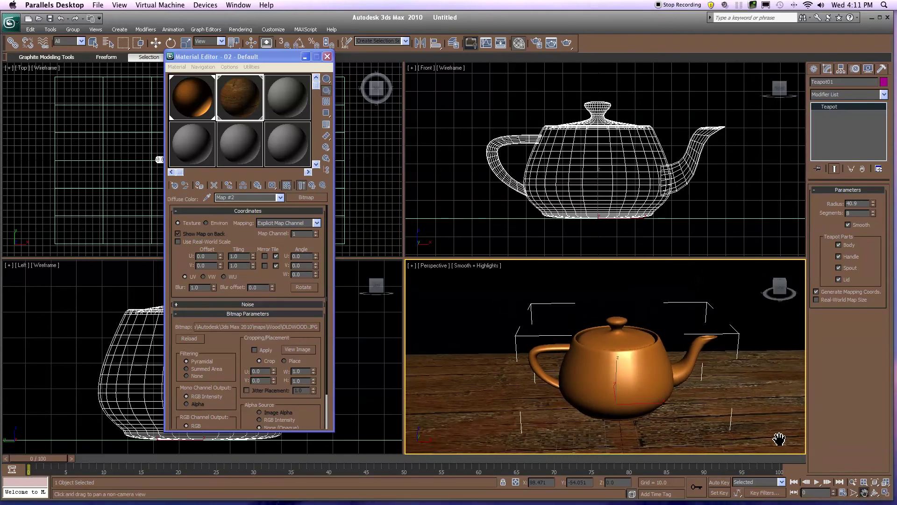
pyautogui.click(567, 46)
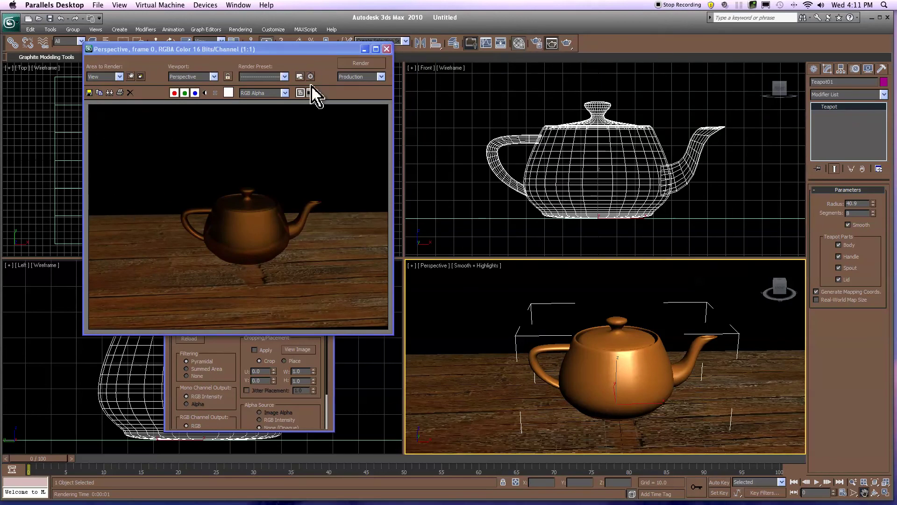
pyautogui.click(387, 49)
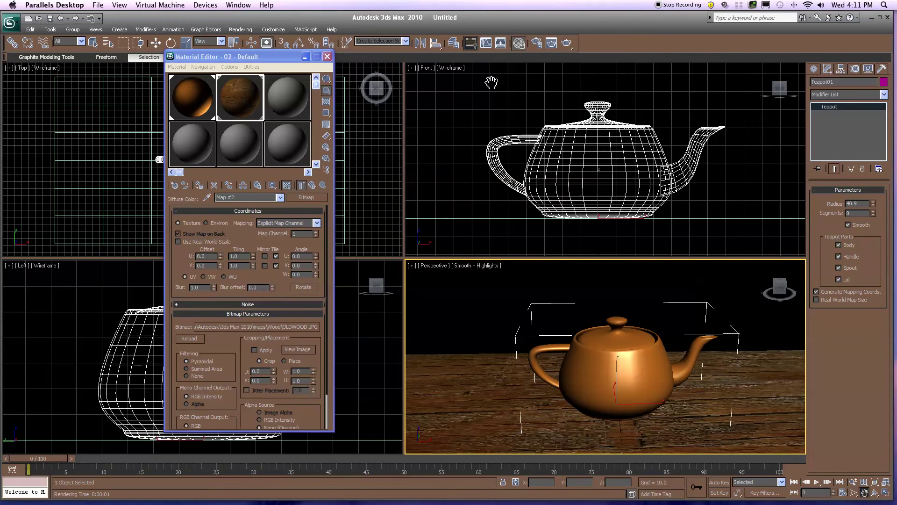
# Set the render output size to HDTV (video) at 1280x720, render the Perspective view, and close the render and setup windows
pyautogui.click(537, 44)
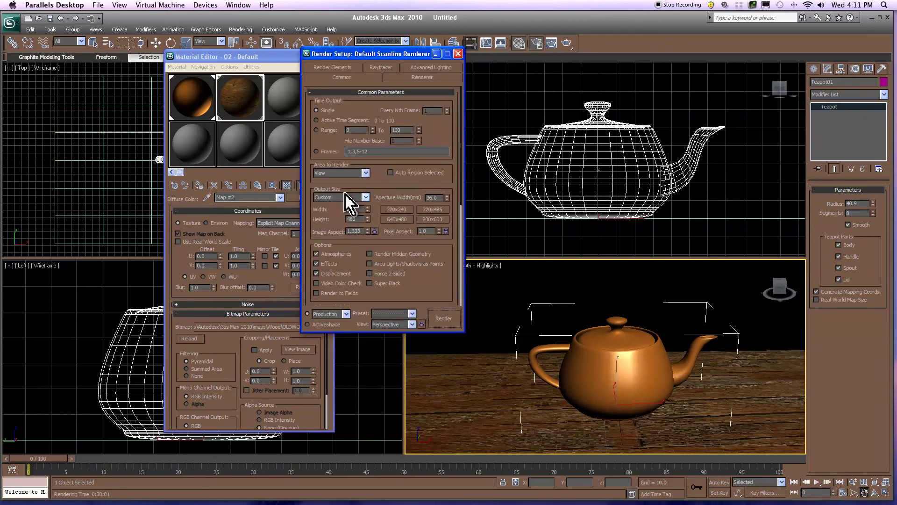
pyautogui.click(365, 197)
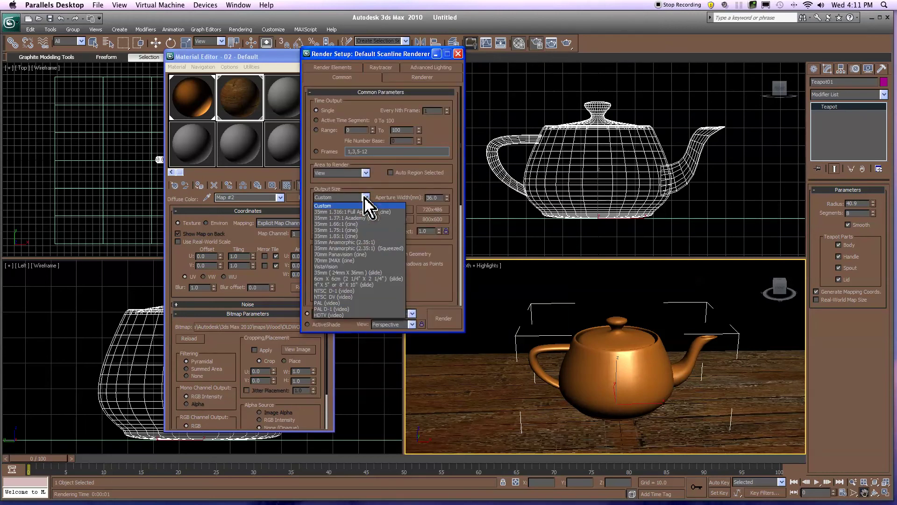
pyautogui.click(361, 320)
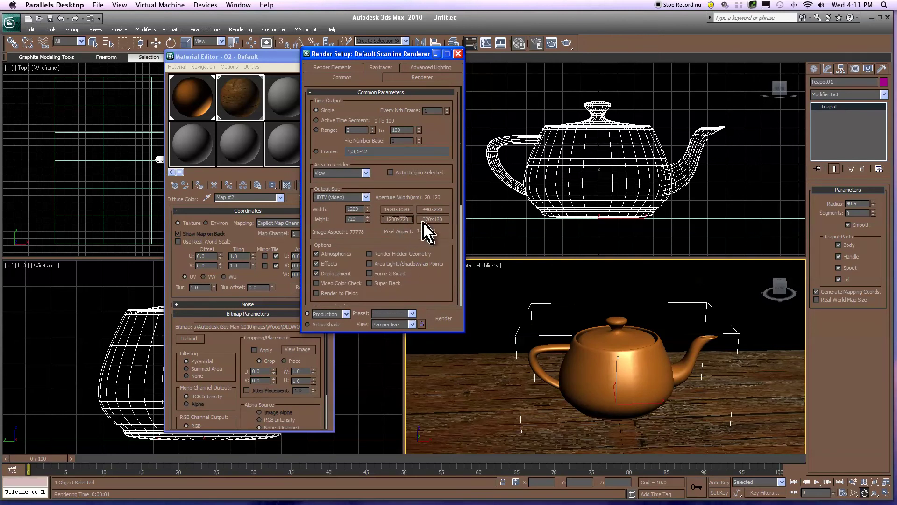
pyautogui.click(443, 320)
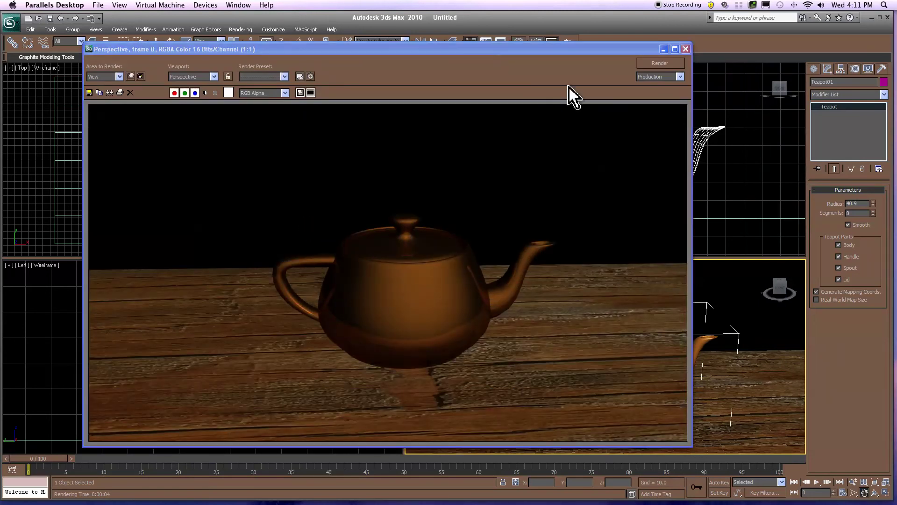
pyautogui.moveTo(585, 50); pyautogui.dragTo(612, 25)
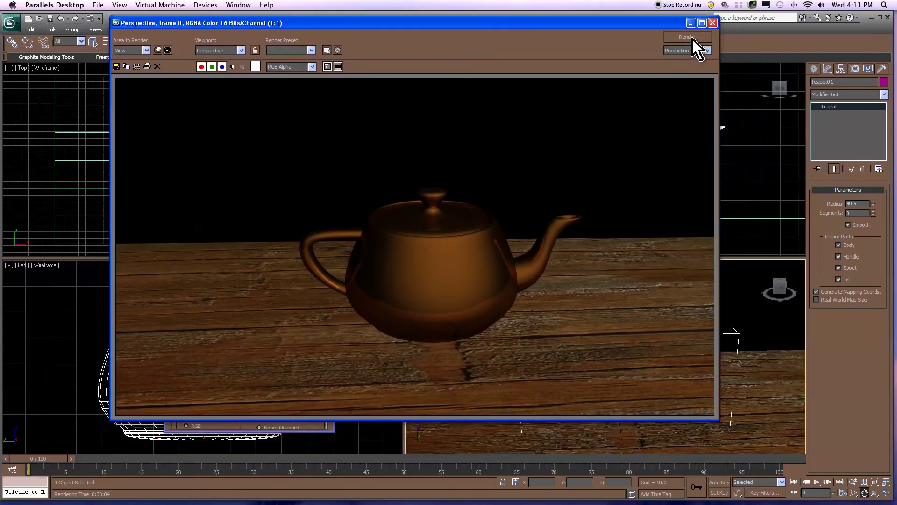
pyautogui.click(713, 23)
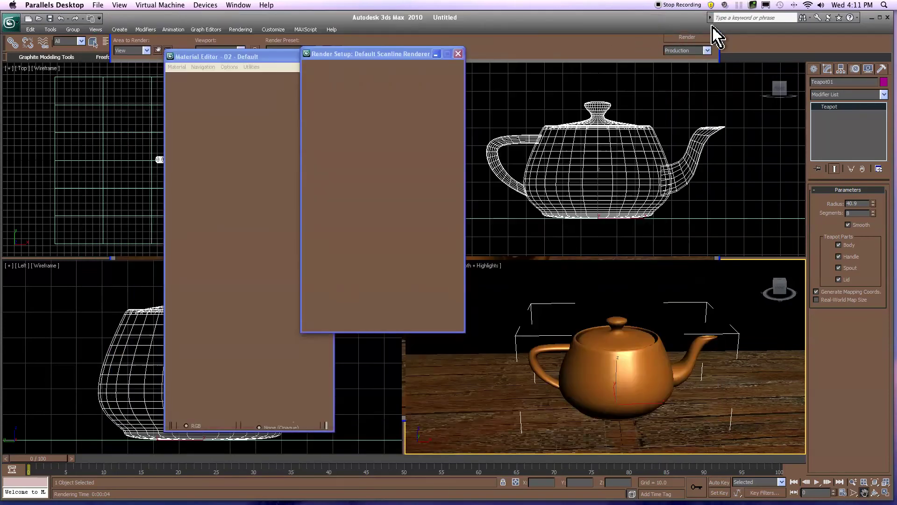
pyautogui.click(458, 54)
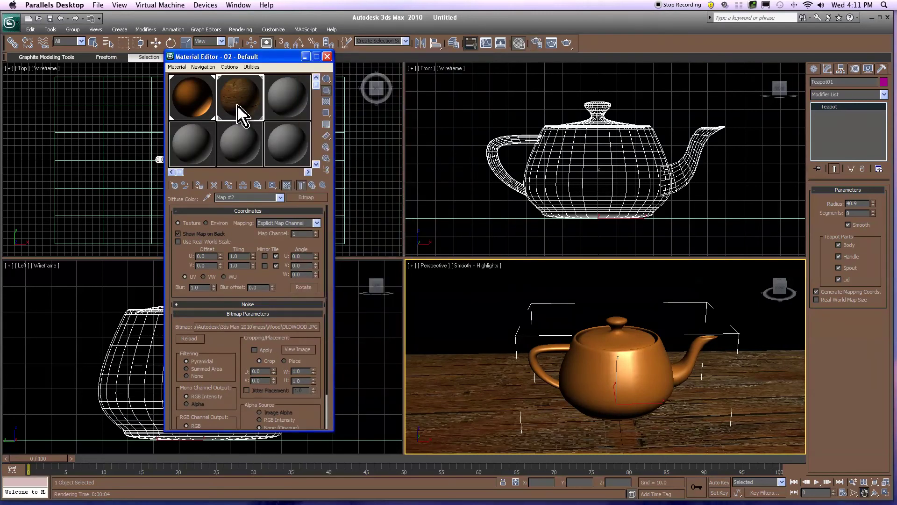
# Copy the wood material's diffuse bitmap OLDWOOD.JPG into its Bump slot using the Copy method, and test-render the Perspective view
pyautogui.click(254, 314)
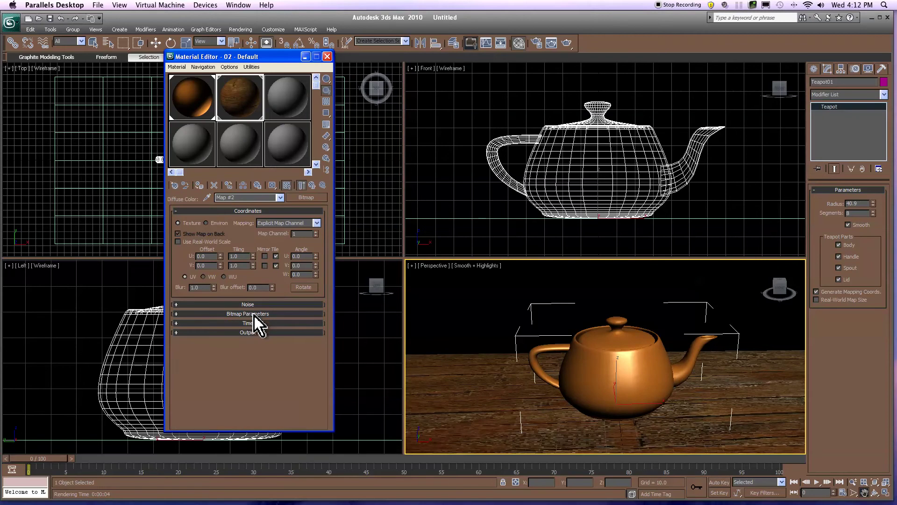
pyautogui.click(313, 186)
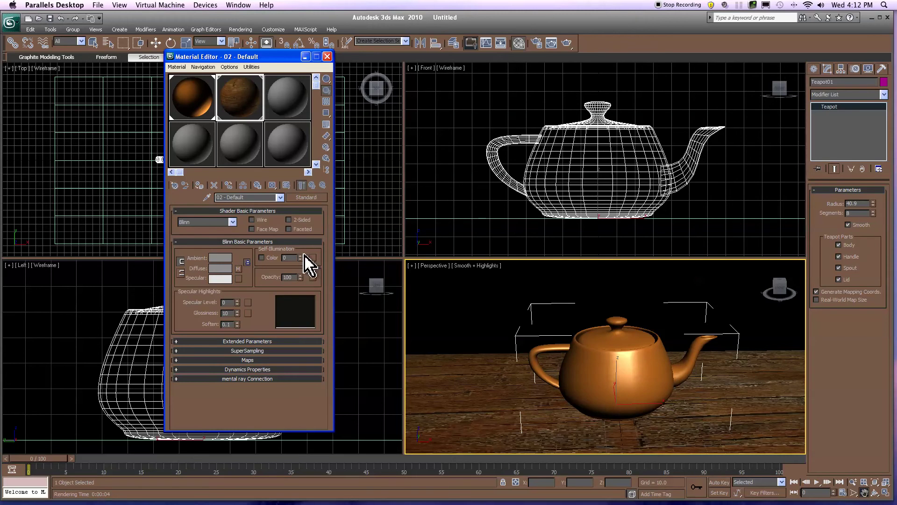
pyautogui.click(247, 360)
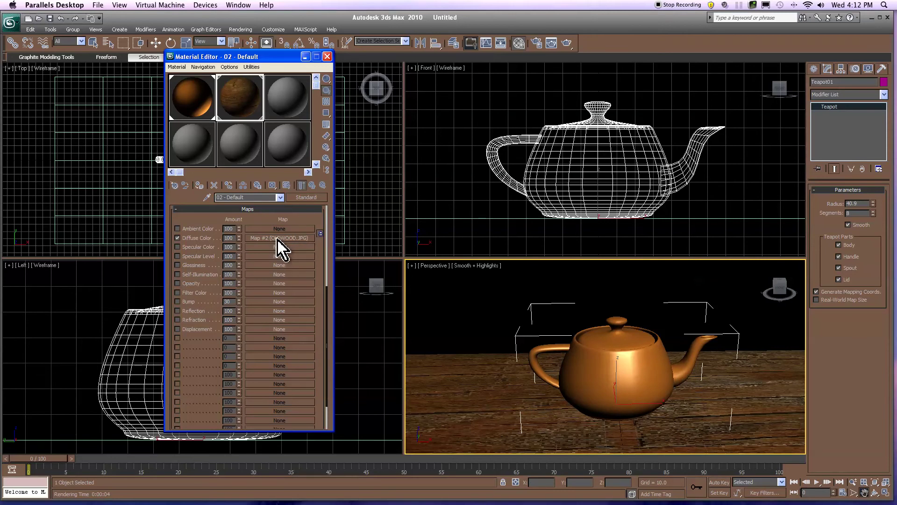
pyautogui.moveTo(277, 242); pyautogui.dragTo(270, 303)
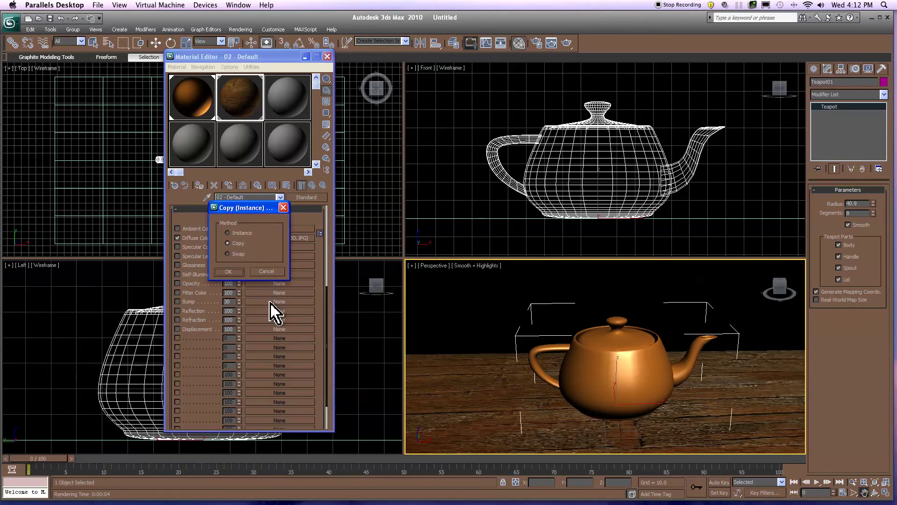
pyautogui.click(233, 272)
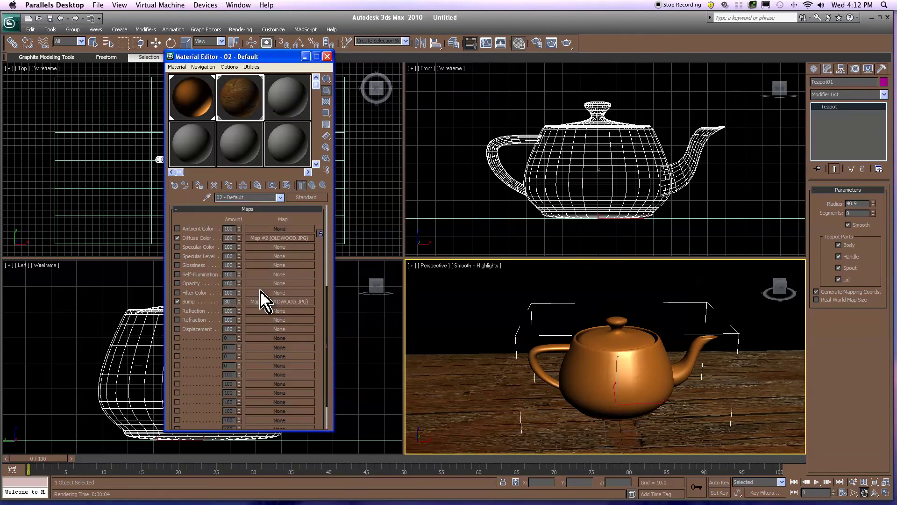
pyautogui.click(567, 43)
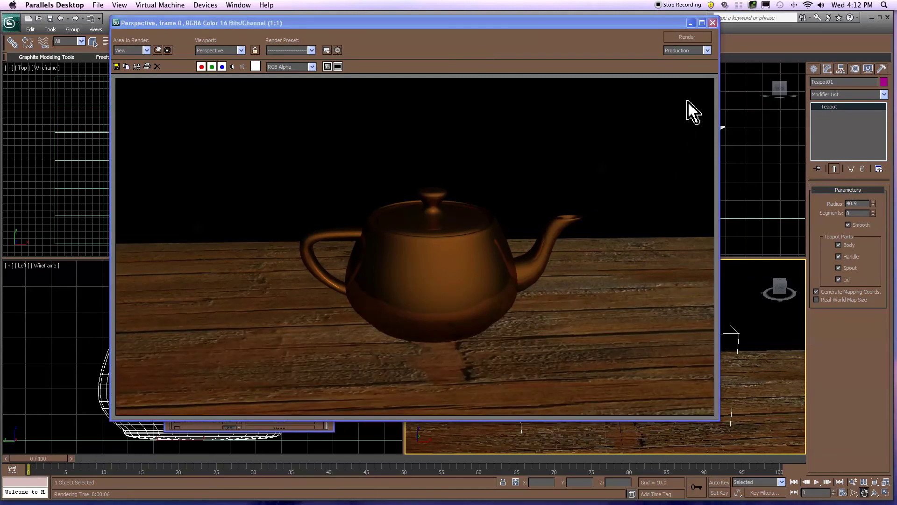
pyautogui.click(713, 23)
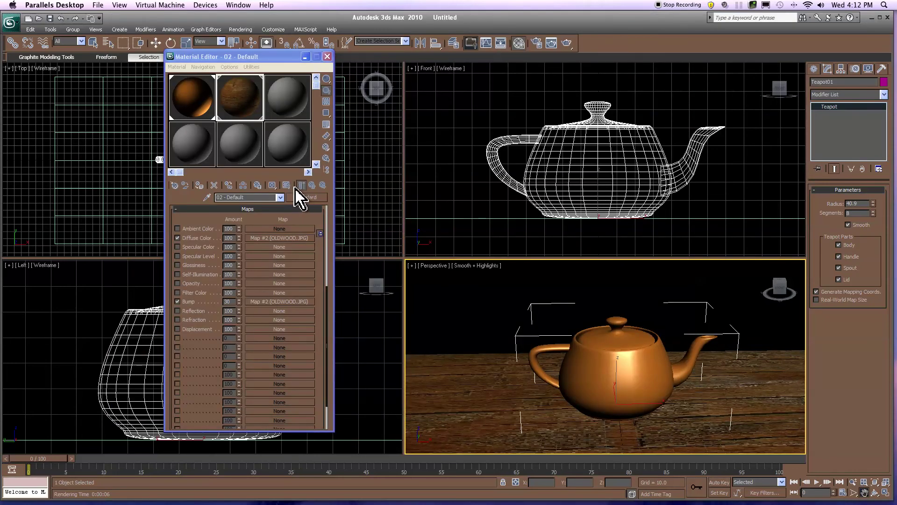
# Rotate the wood material's diffuse bitmap to a W angle of 4.0, keeping the U and V angles at 0.0
pyautogui.click(293, 210)
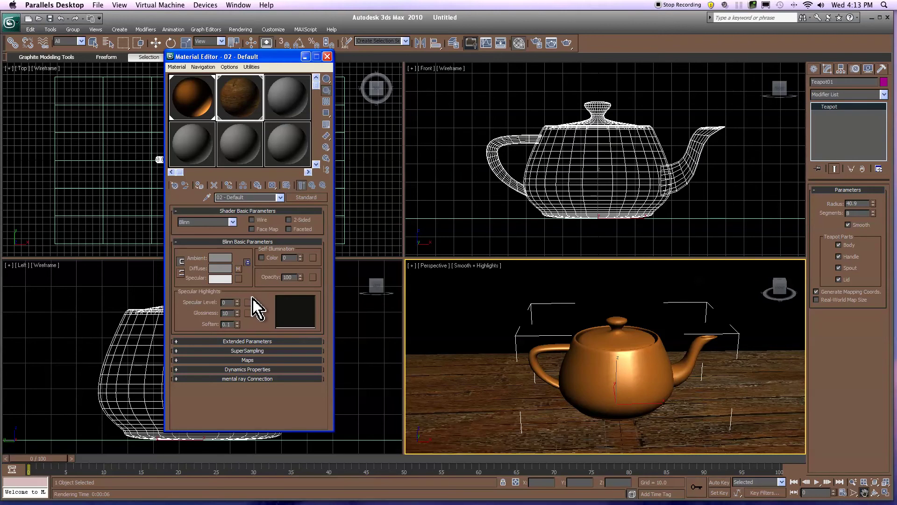
pyautogui.click(238, 270)
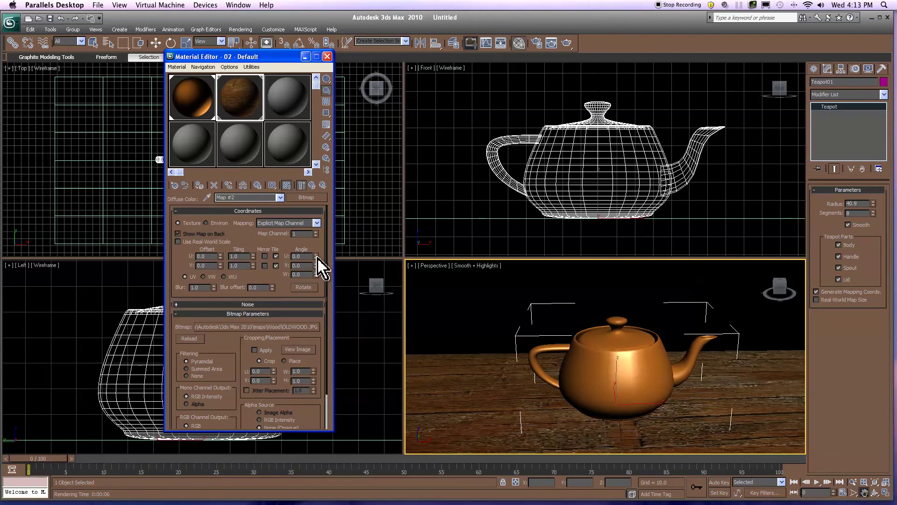
pyautogui.moveTo(318, 258); pyautogui.dragTo(317, 261)
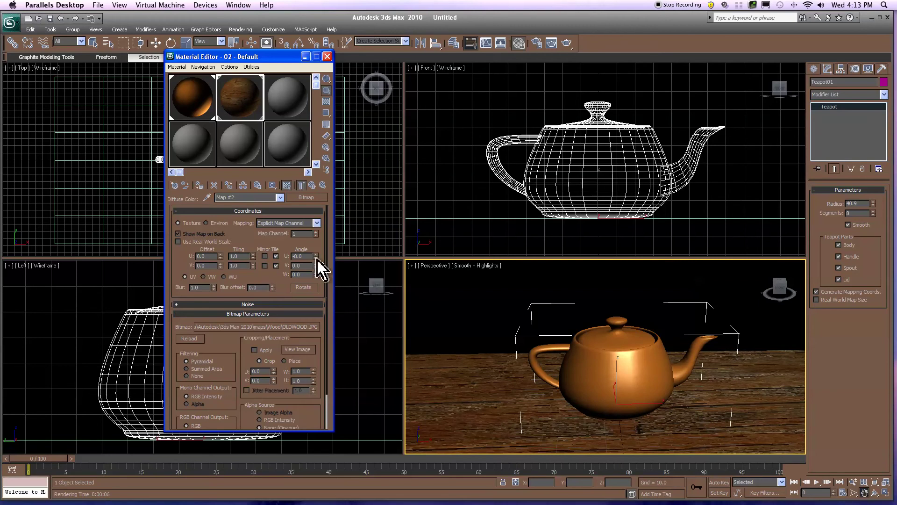
pyautogui.rightClick(317, 260)
pyautogui.moveTo(316, 265); pyautogui.dragTo(321, 287)
pyautogui.rightClick(317, 268)
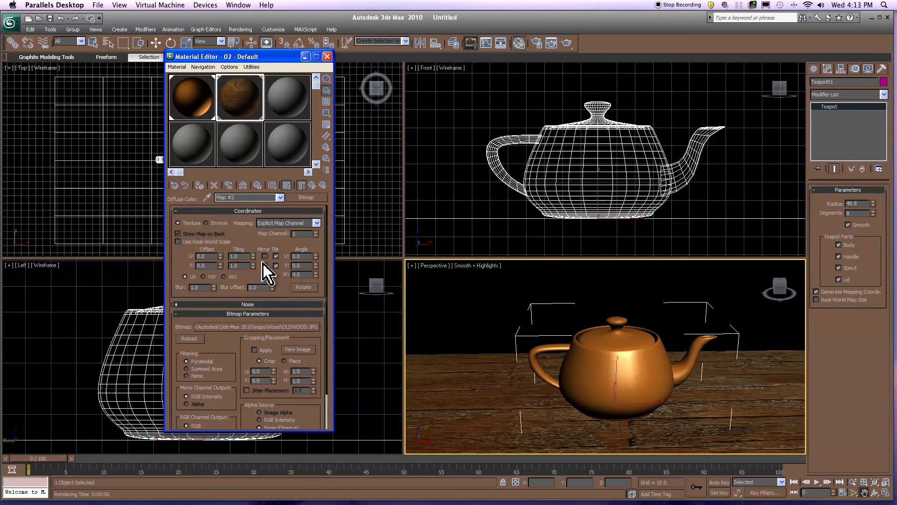
# Set the diffuse wood bitmap's tiling to 2.0 in U and 1.7 in V, and test-render the Perspective view
pyautogui.moveTo(253, 256); pyautogui.dragTo(254, 254)
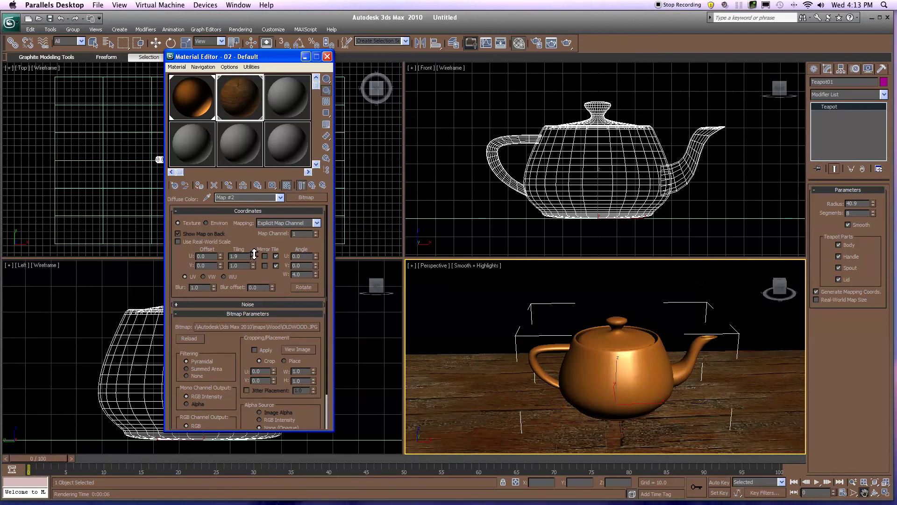
pyautogui.click(254, 266)
pyautogui.moveTo(253, 266); pyautogui.dragTo(255, 264)
pyautogui.click(253, 263)
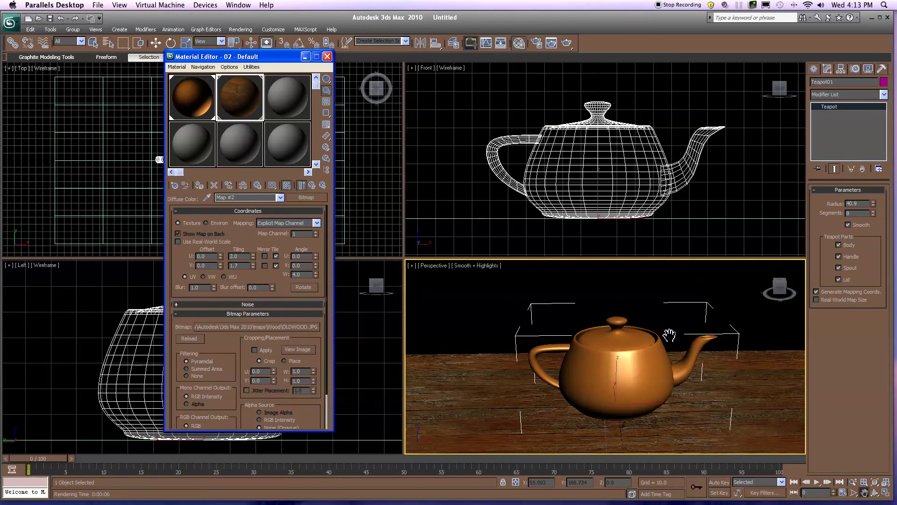
pyautogui.click(571, 46)
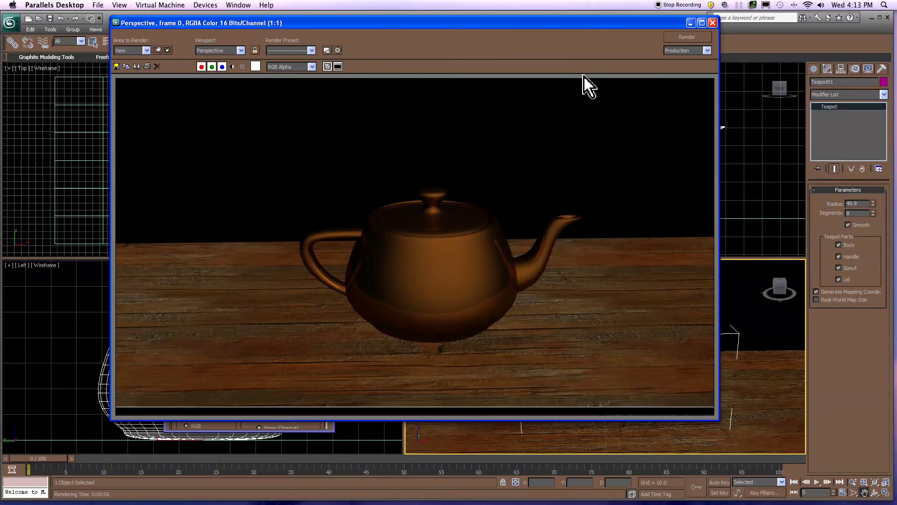
pyautogui.click(714, 23)
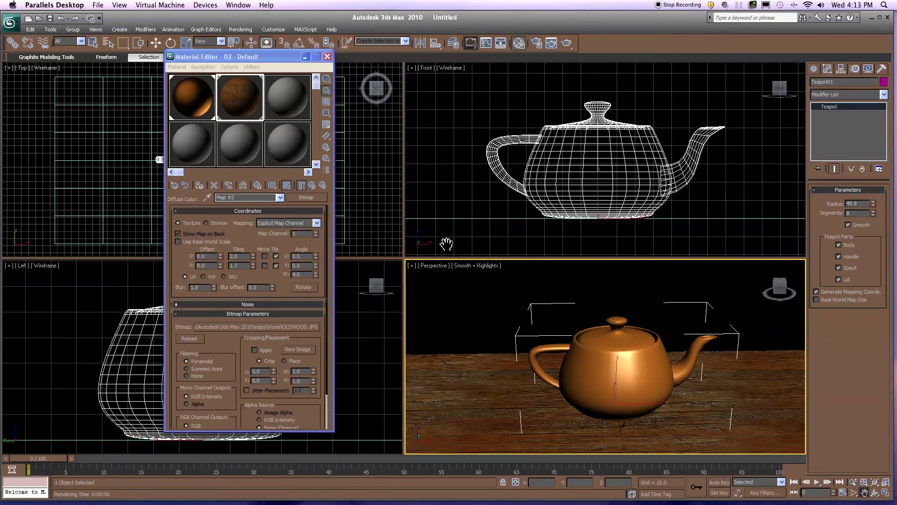
# Add a Raytrace map to the wood material's Reflection slot with an amount of 15
pyautogui.click(242, 100)
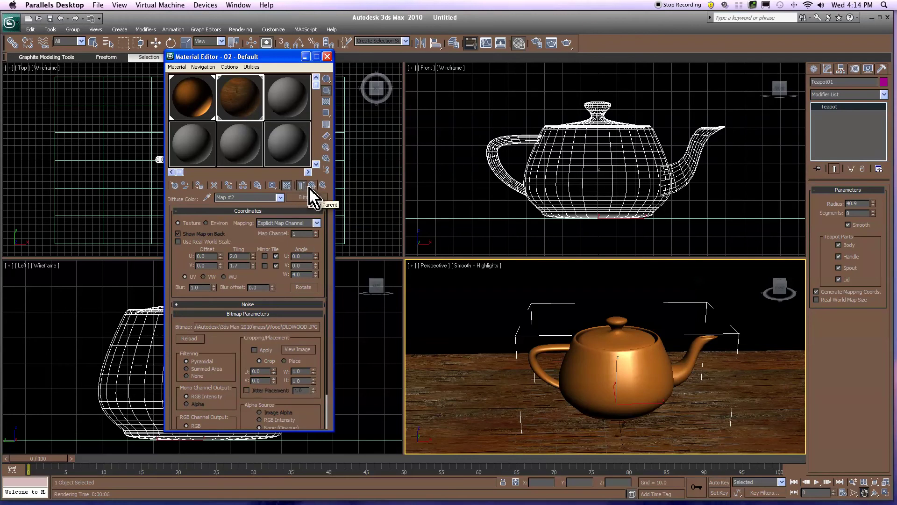
pyautogui.click(247, 314)
pyautogui.click(316, 185)
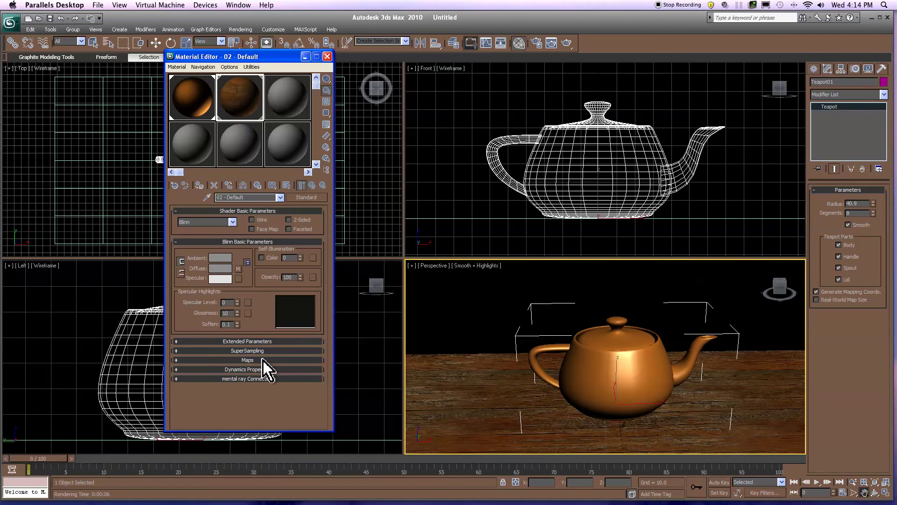
pyautogui.click(263, 360)
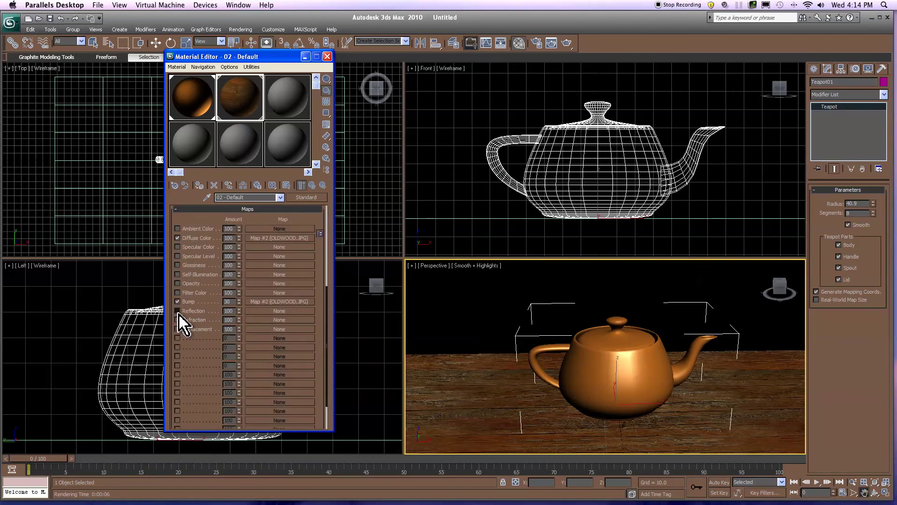
pyautogui.moveTo(241, 312); pyautogui.dragTo(242, 349)
pyautogui.click(253, 311)
pyautogui.click(555, 266)
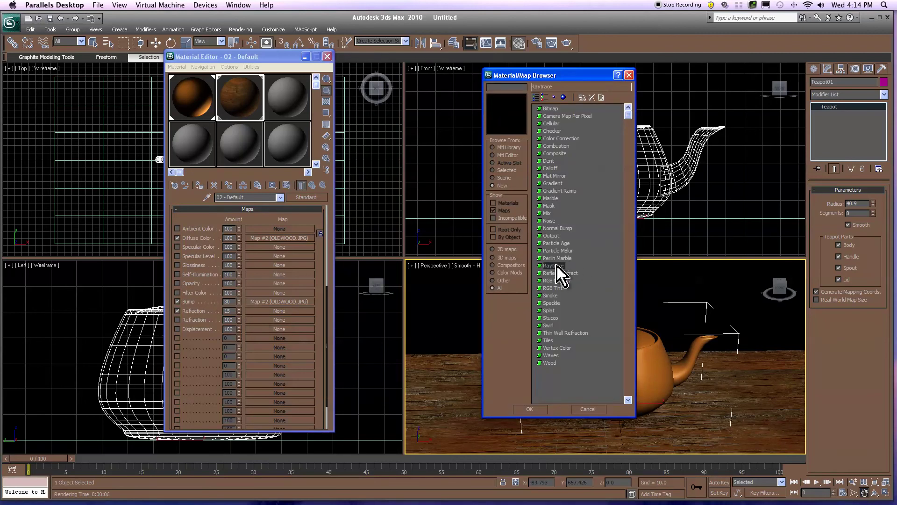
pyautogui.click(537, 410)
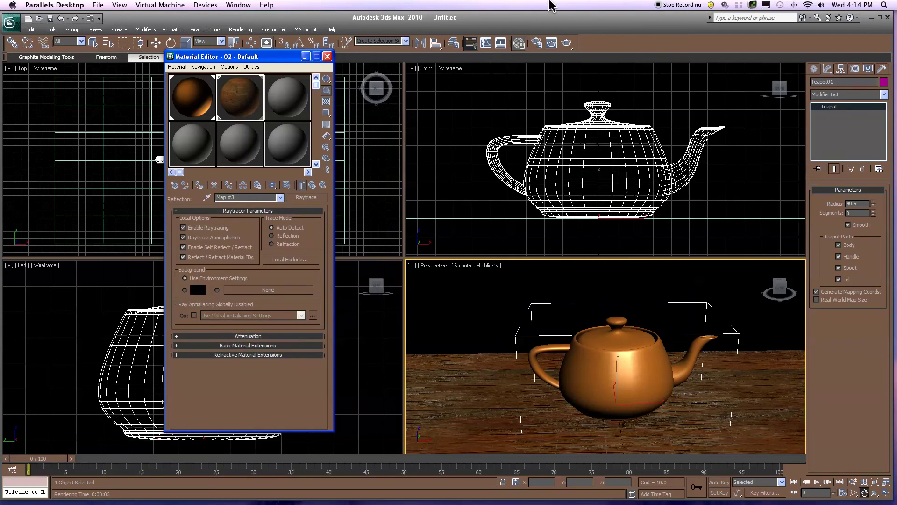
# Render the Perspective view to inspect the teapot's reflection on the wooden table, and close the render
pyautogui.click(568, 44)
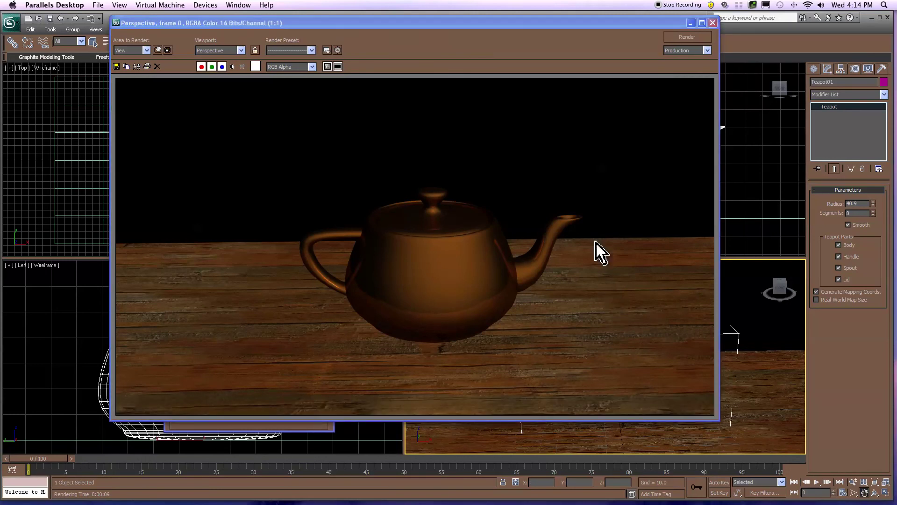
pyautogui.moveTo(581, 27); pyautogui.dragTo(585, 24)
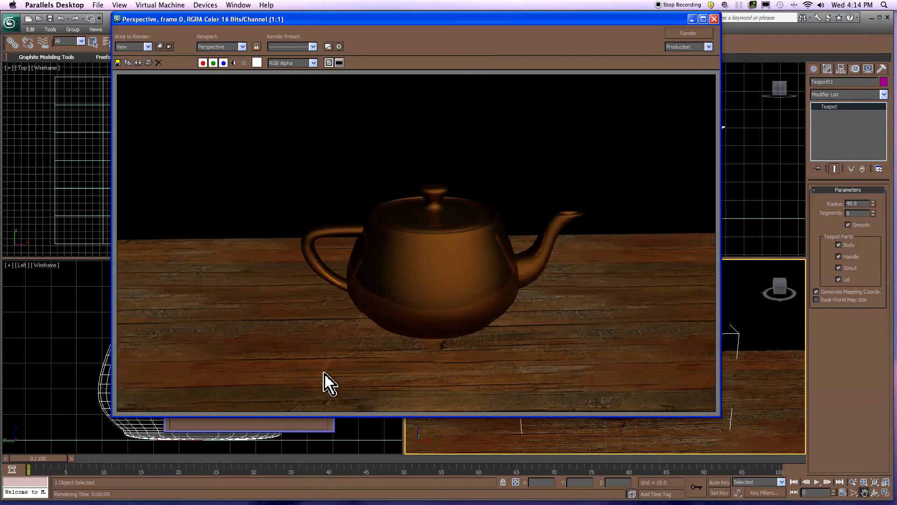
pyautogui.click(718, 21)
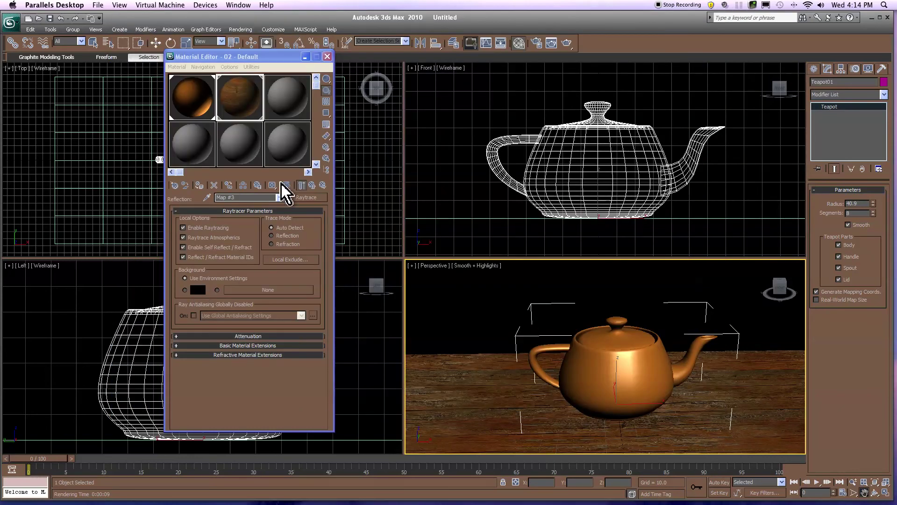
# Set the wood material's Reflection amount to 27 and test-render the Perspective view
pyautogui.click(306, 186)
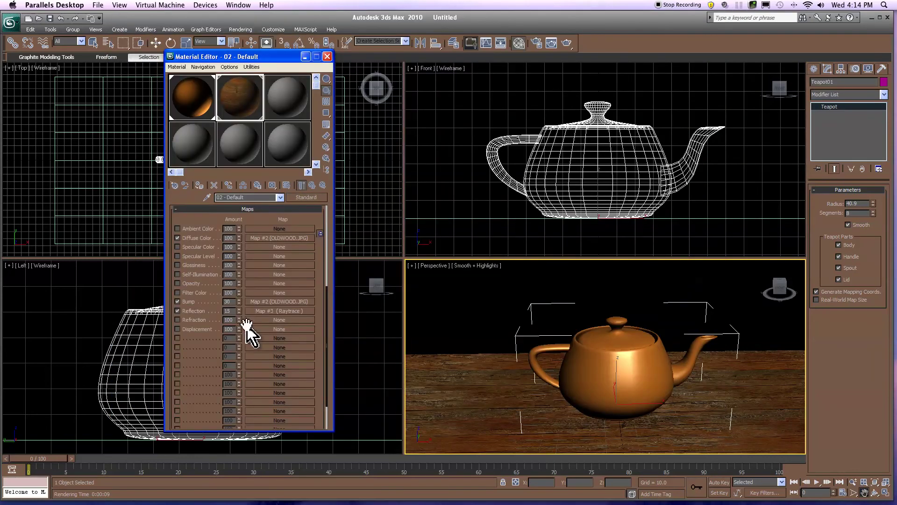
pyautogui.moveTo(239, 312); pyautogui.dragTo(242, 309)
pyautogui.click(569, 43)
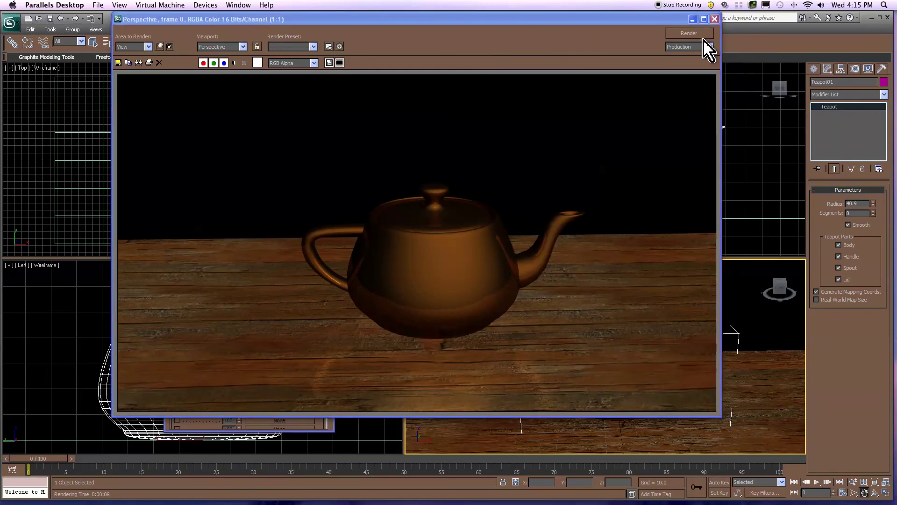
pyautogui.click(715, 19)
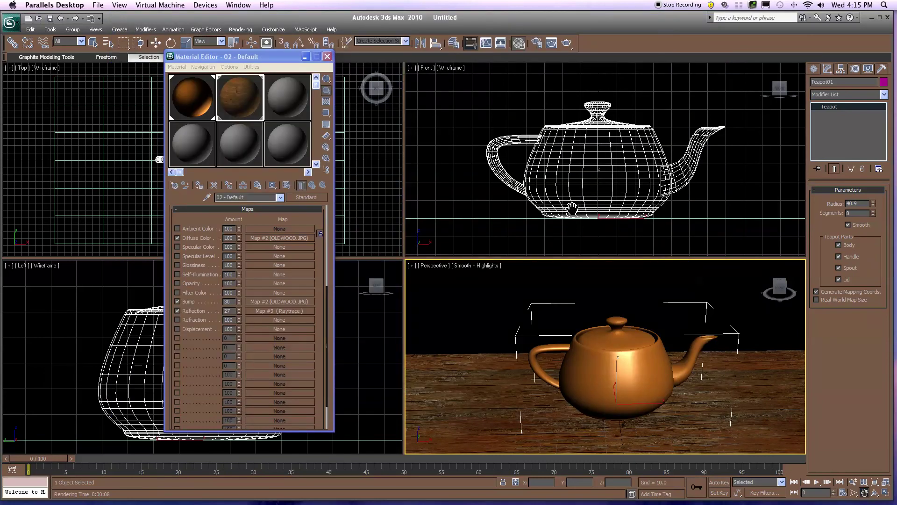
# Render the Perspective view once more, and close both the render and the Material Editor
pyautogui.click(567, 43)
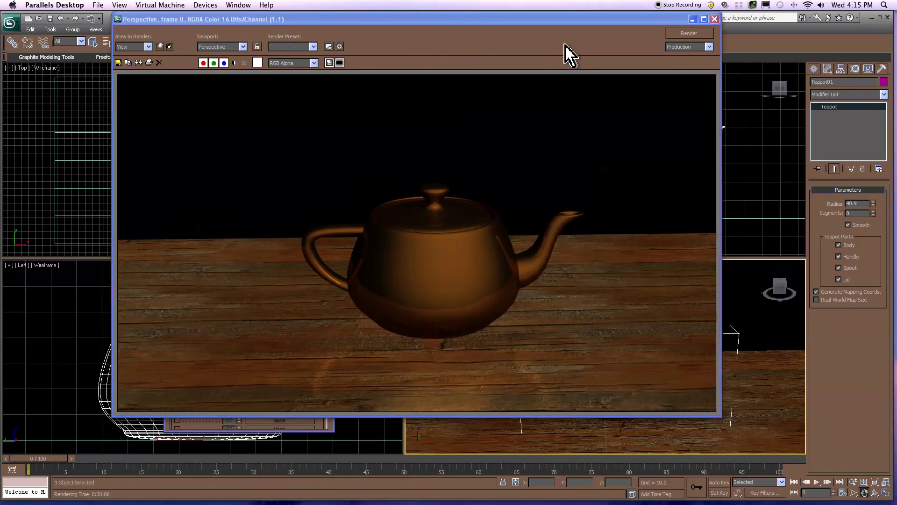
pyautogui.click(714, 19)
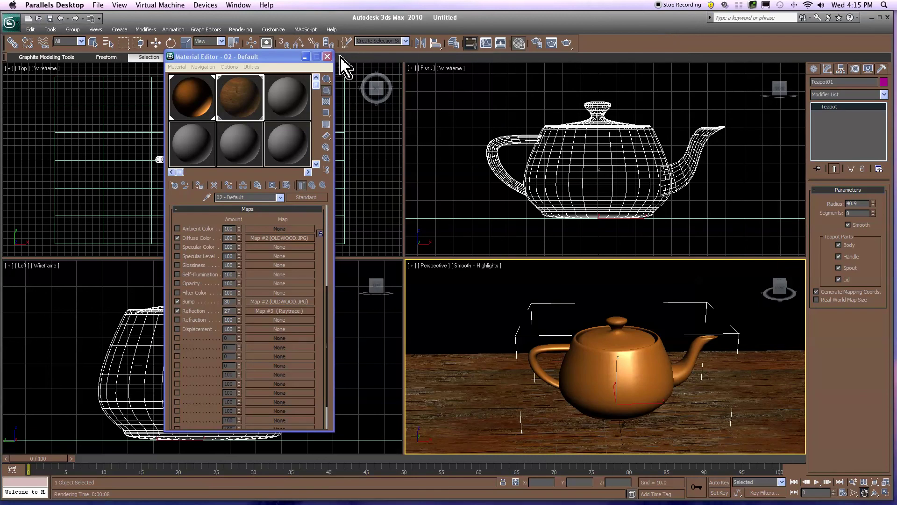
pyautogui.click(328, 57)
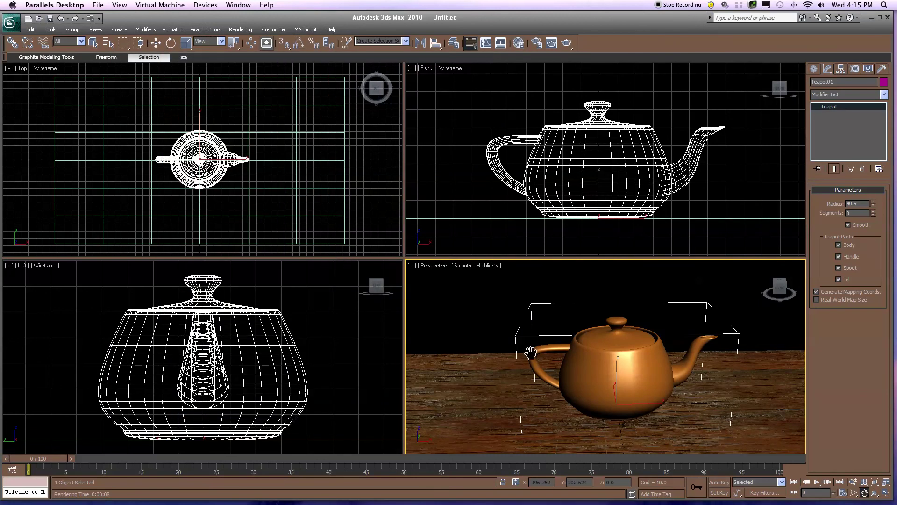
# Create a standard Target Spot light in the Left view, aimed diagonally down at the teapot from a target distance of about 557
pyautogui.rightClick(88, 273)
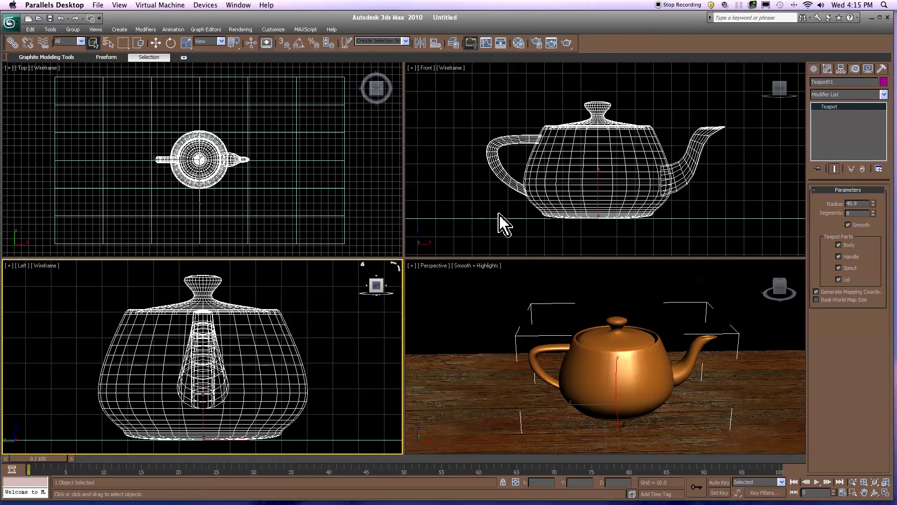
pyautogui.click(853, 482)
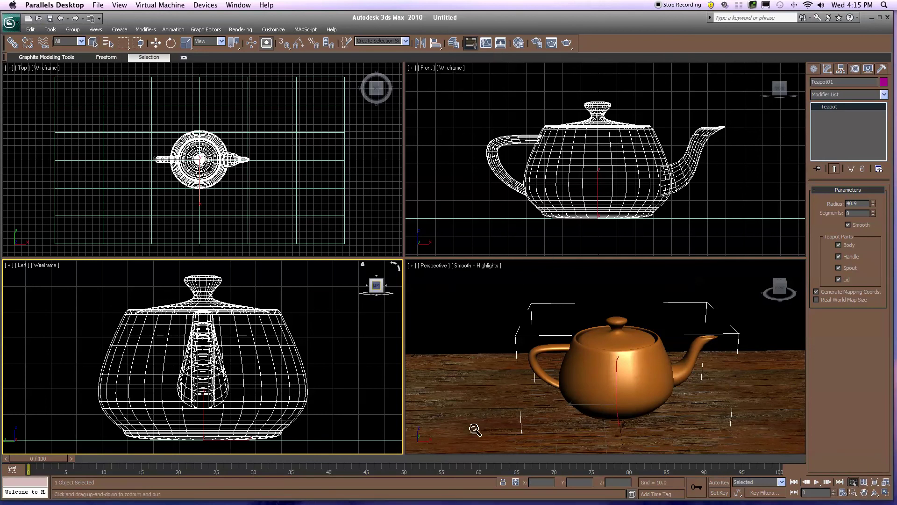
pyautogui.moveTo(201, 323); pyautogui.dragTo(202, 400)
pyautogui.rightClick(248, 367)
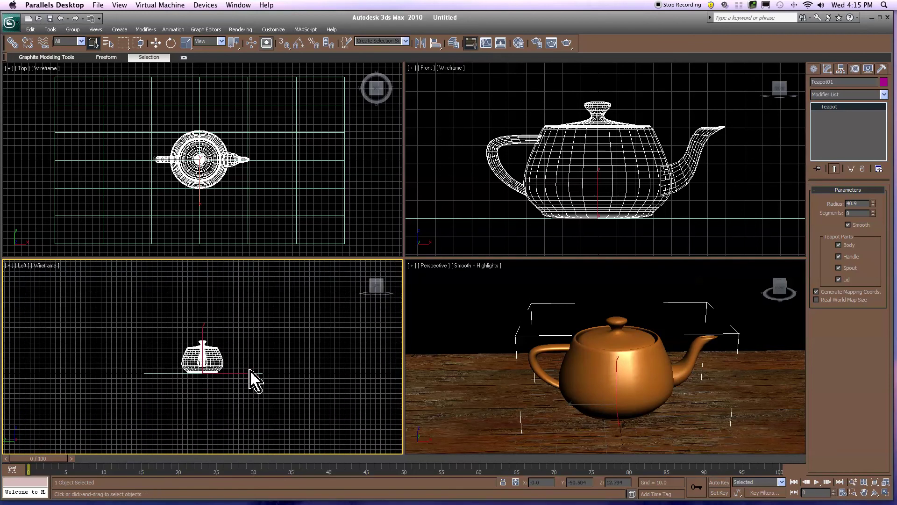
pyautogui.click(271, 376)
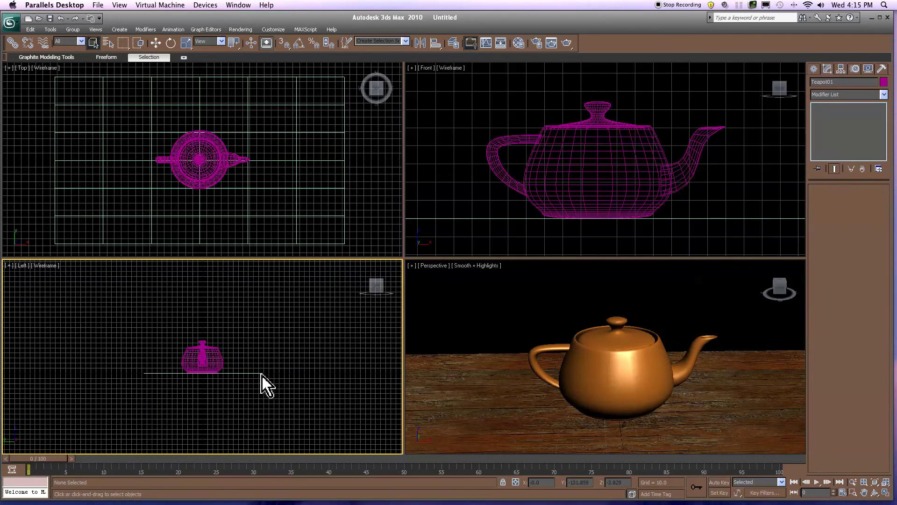
pyautogui.click(226, 363)
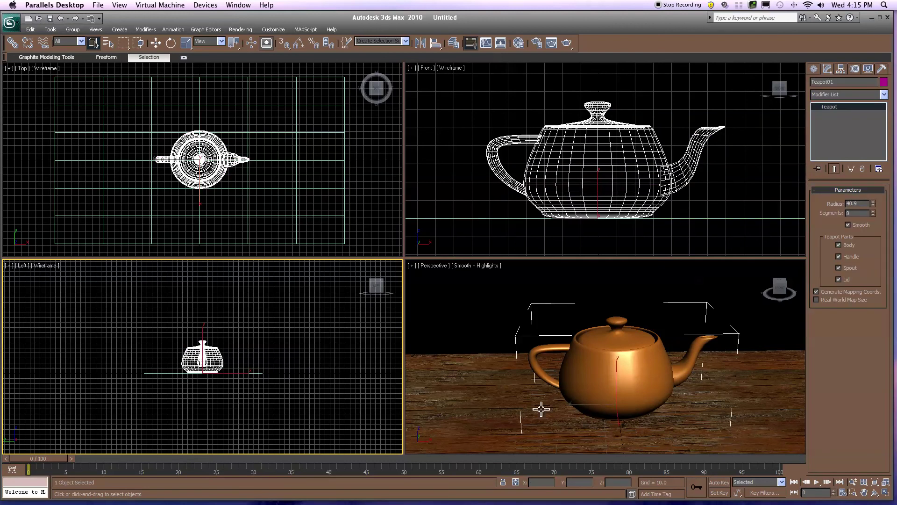
pyautogui.scroll(-5, 307, 378)
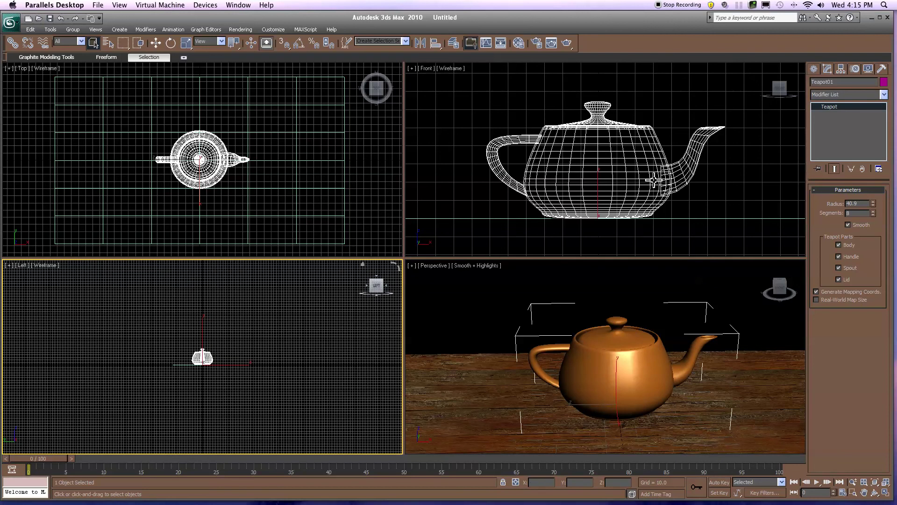
pyautogui.click(815, 70)
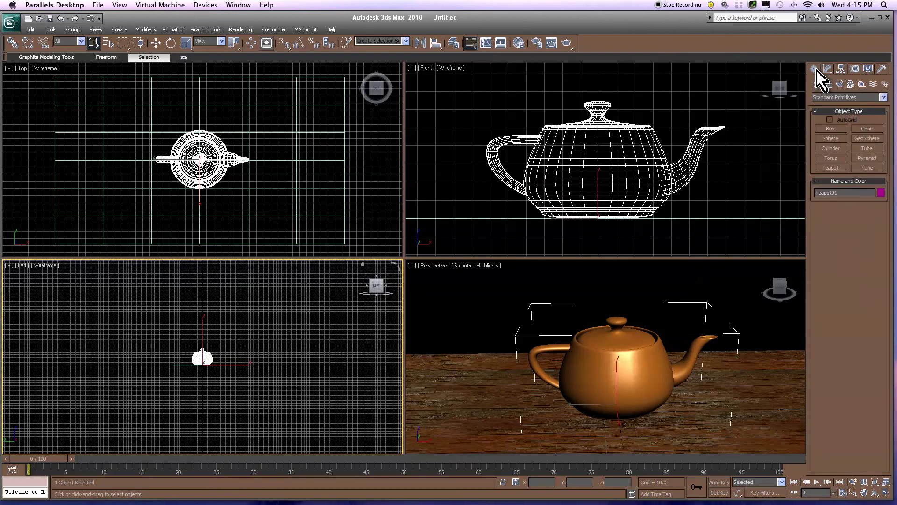
pyautogui.click(841, 83)
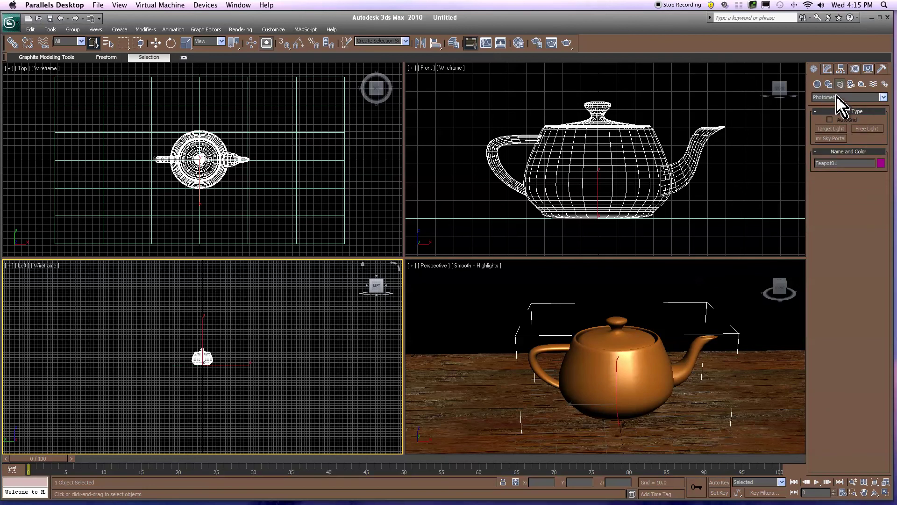
pyautogui.click(827, 100)
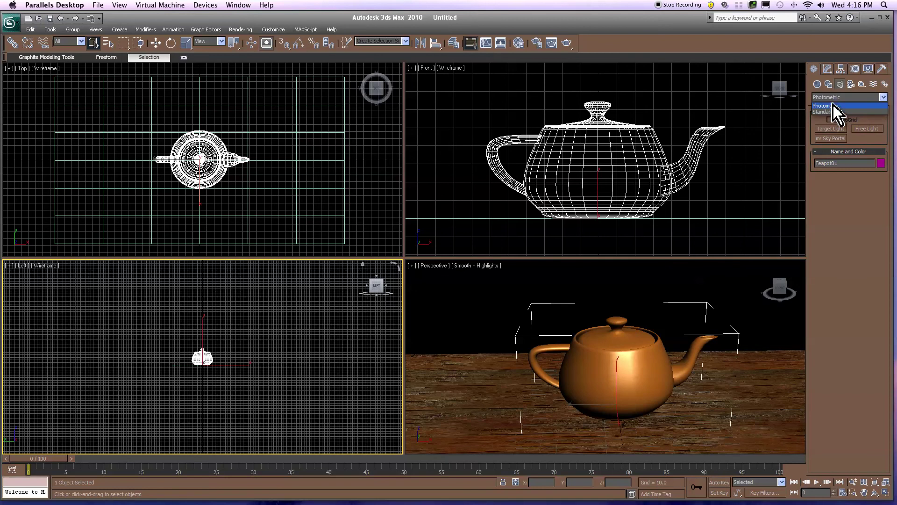
pyautogui.click(835, 110)
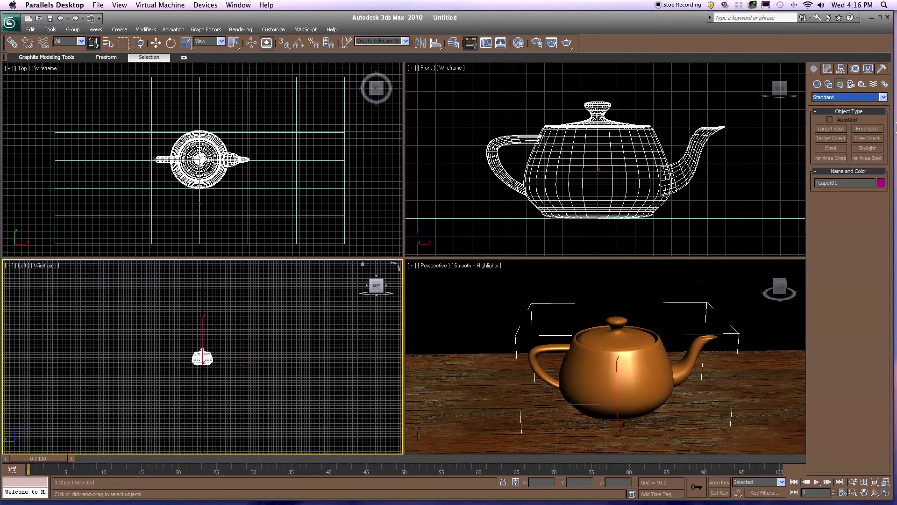
pyautogui.click(841, 130)
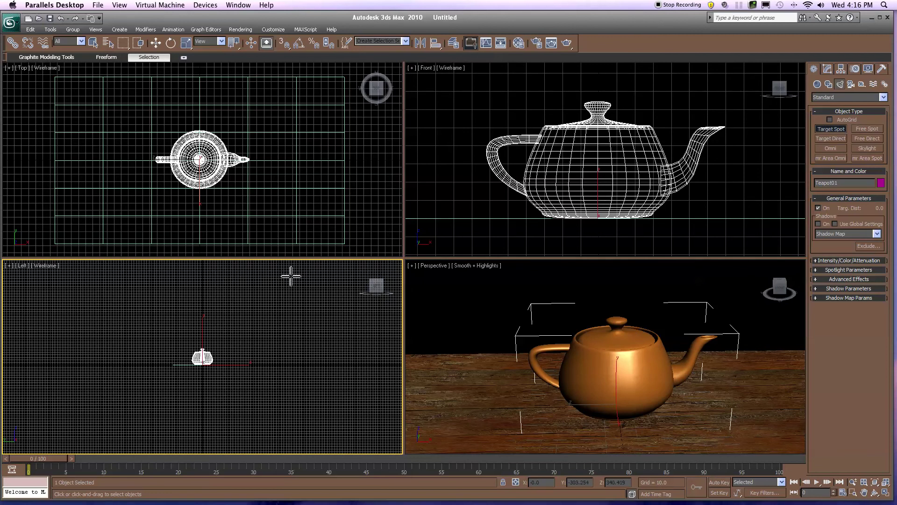
pyautogui.moveTo(302, 265); pyautogui.dragTo(200, 359)
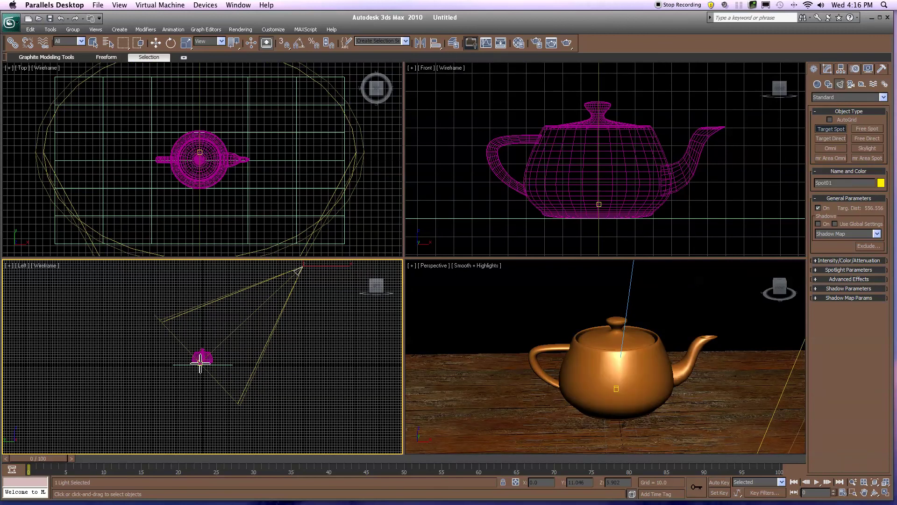
pyautogui.rightClick(287, 306)
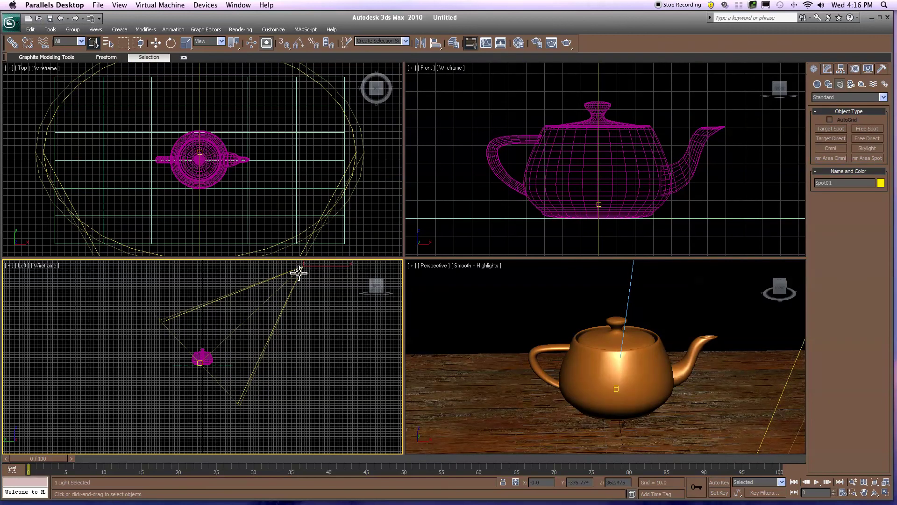
# Switch the spotlight's Cast Shadows option on and off again, and test-render the Perspective view without shadows
pyautogui.rightClick(299, 272)
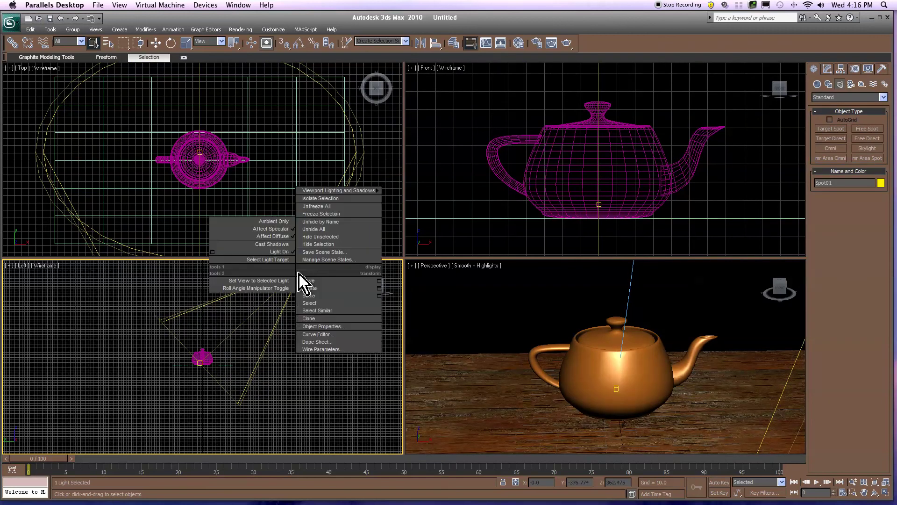
pyautogui.click(285, 244)
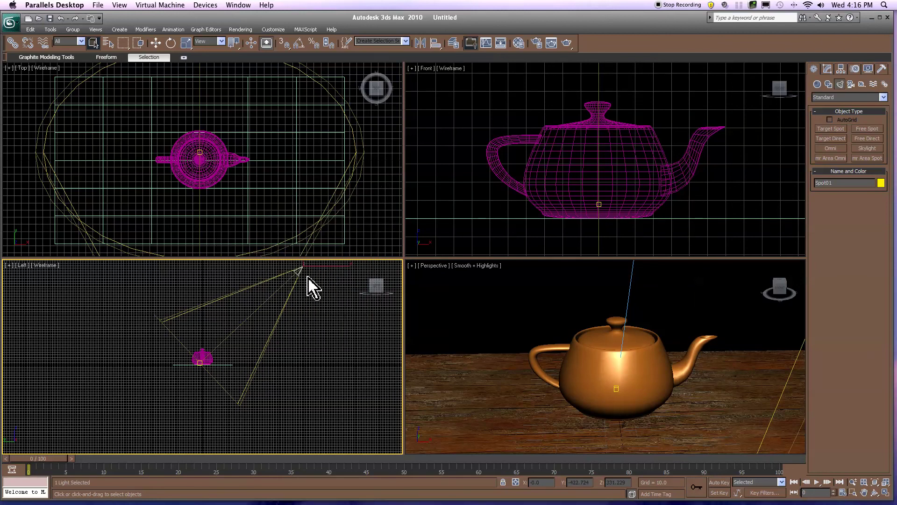
pyautogui.rightClick(297, 272)
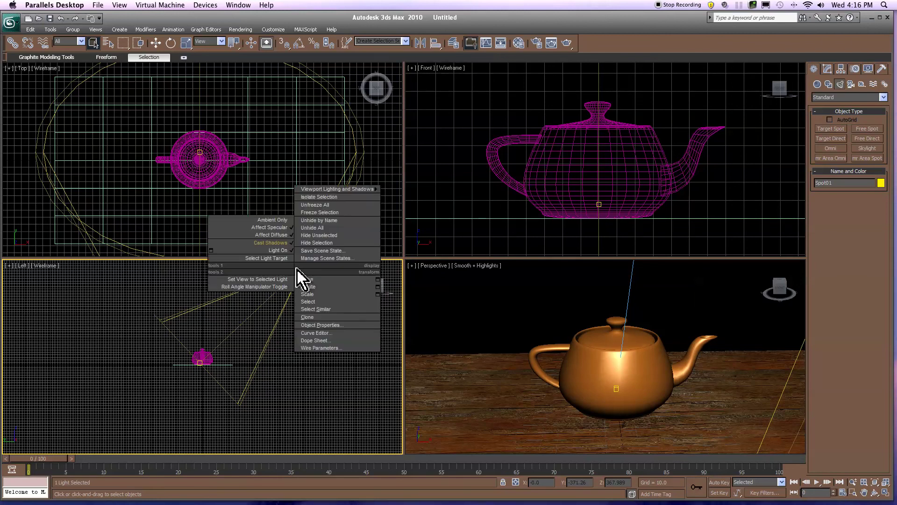
pyautogui.click(285, 245)
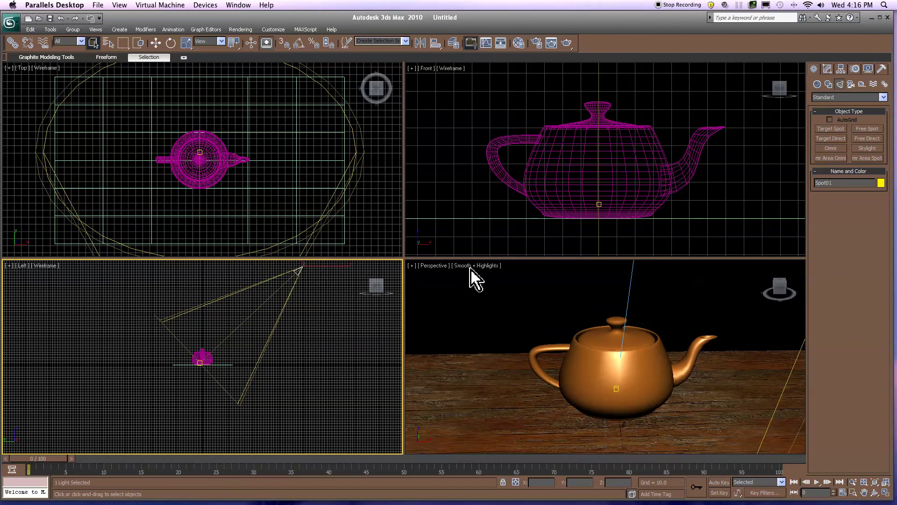
pyautogui.rightClick(484, 282)
pyautogui.click(566, 43)
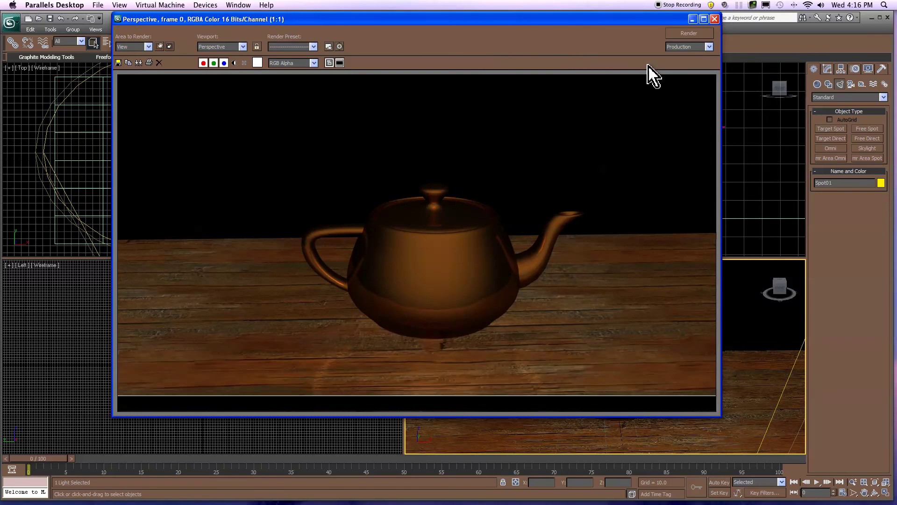
pyautogui.click(715, 19)
# Enable Cast Shadows on the spotlight, render the Perspective view to check the teapot's shadow, and close the render
pyautogui.rightClick(295, 270)
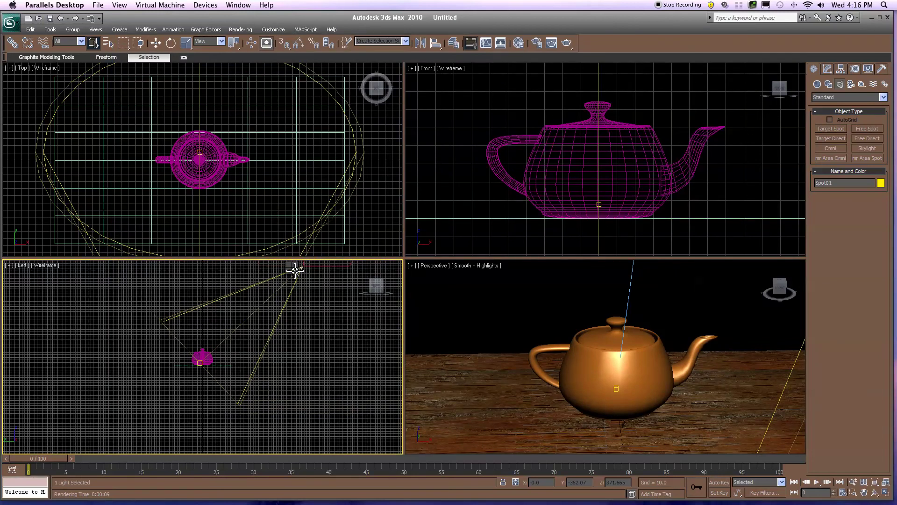
pyautogui.click(278, 245)
pyautogui.rightClick(467, 315)
pyautogui.click(567, 41)
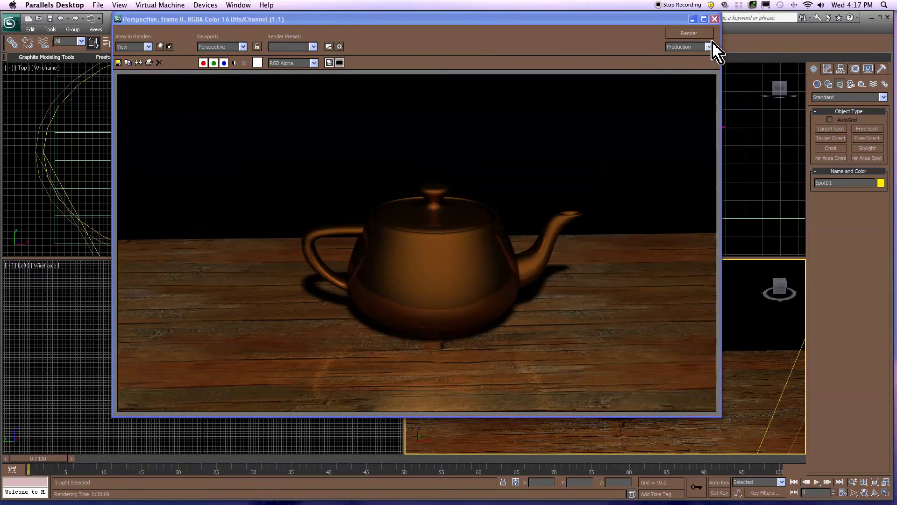
pyautogui.click(715, 19)
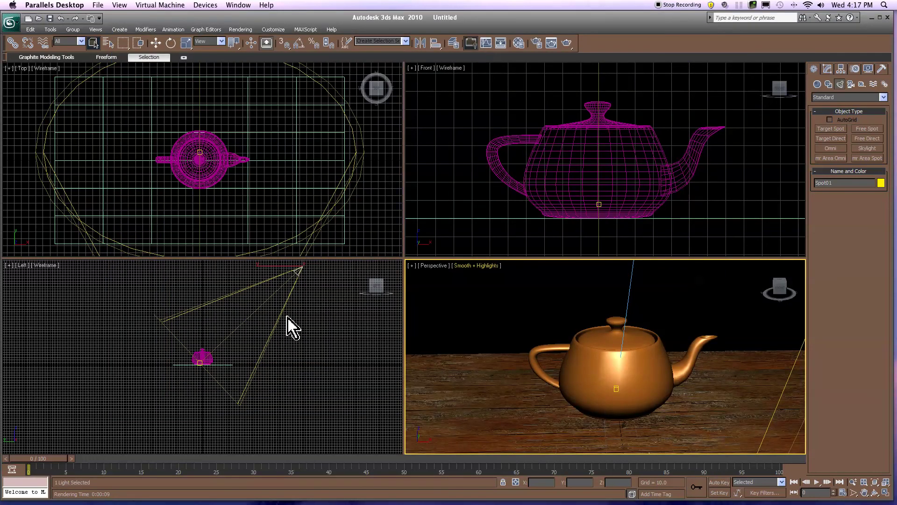
# Select Spot01 from the scene's object list and open its Spotlight Parameters for editing
pyautogui.moveTo(295, 272); pyautogui.dragTo(300, 269)
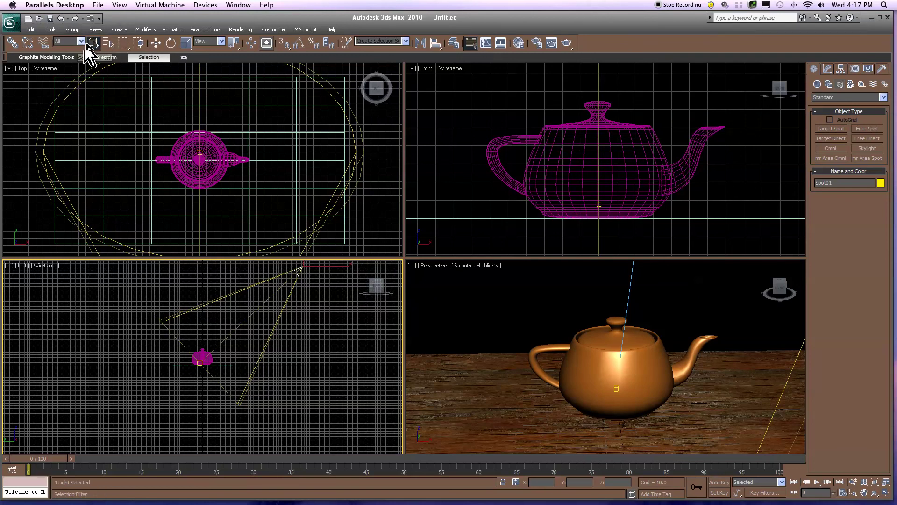
pyautogui.click(106, 42)
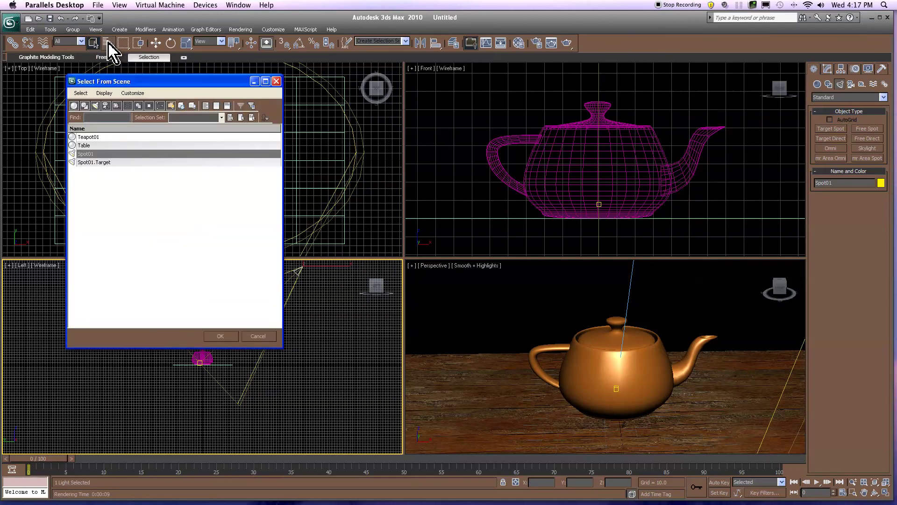
pyautogui.click(112, 155)
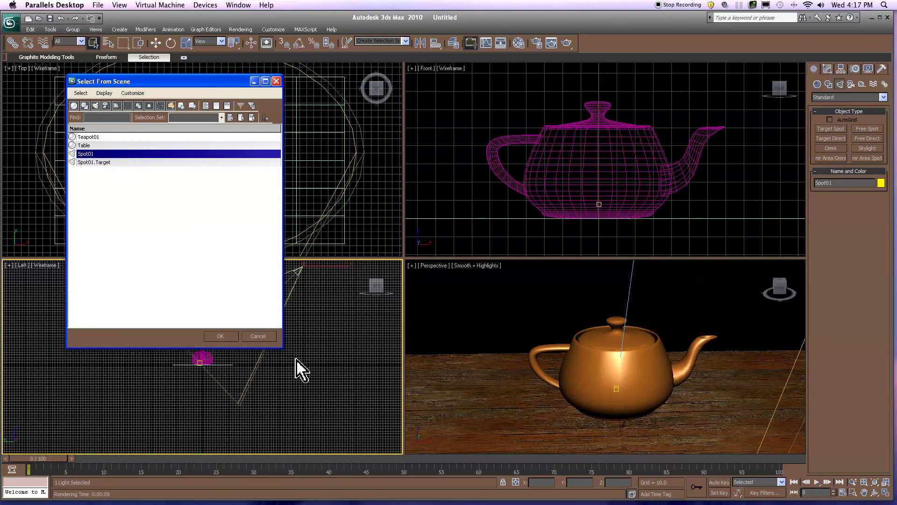
pyautogui.click(226, 339)
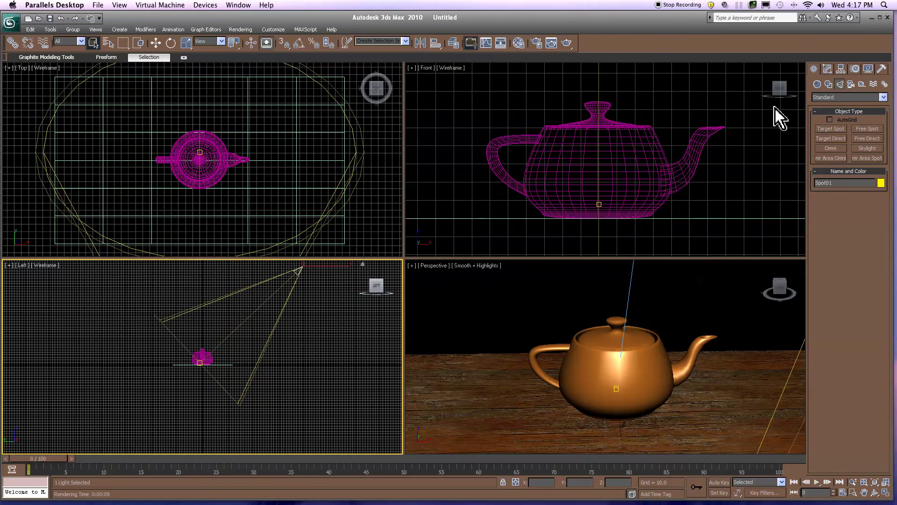
pyautogui.click(828, 71)
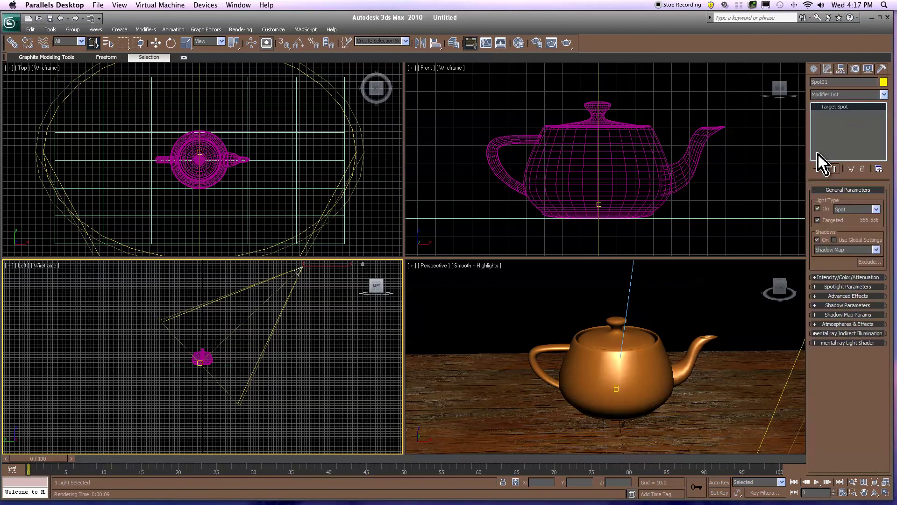
pyautogui.click(819, 287)
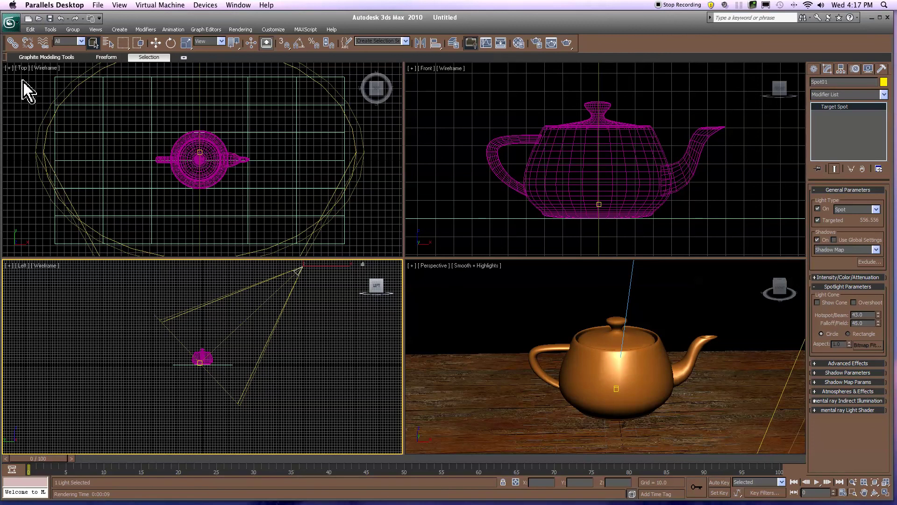
# Change the Top view's shading from Wireframe to Smooth + Highlights
pyautogui.rightClick(45, 71)
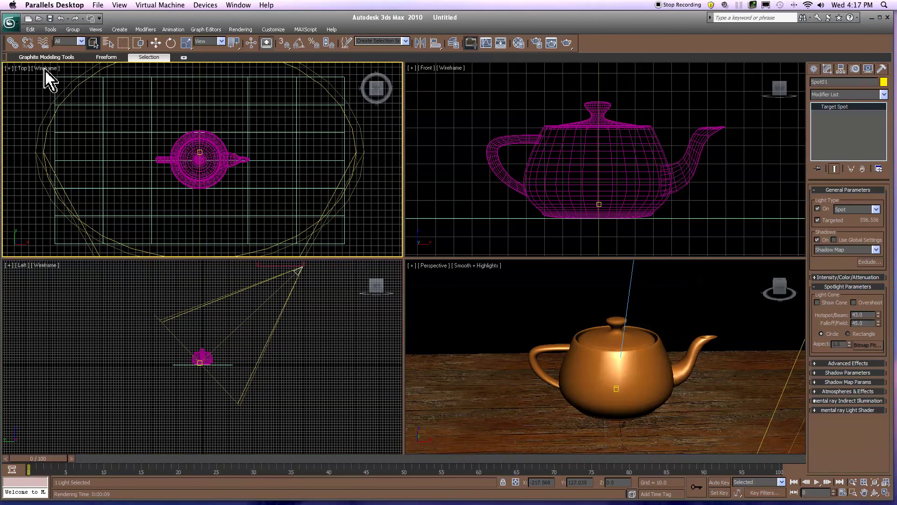
pyautogui.click(45, 70)
pyautogui.click(45, 70)
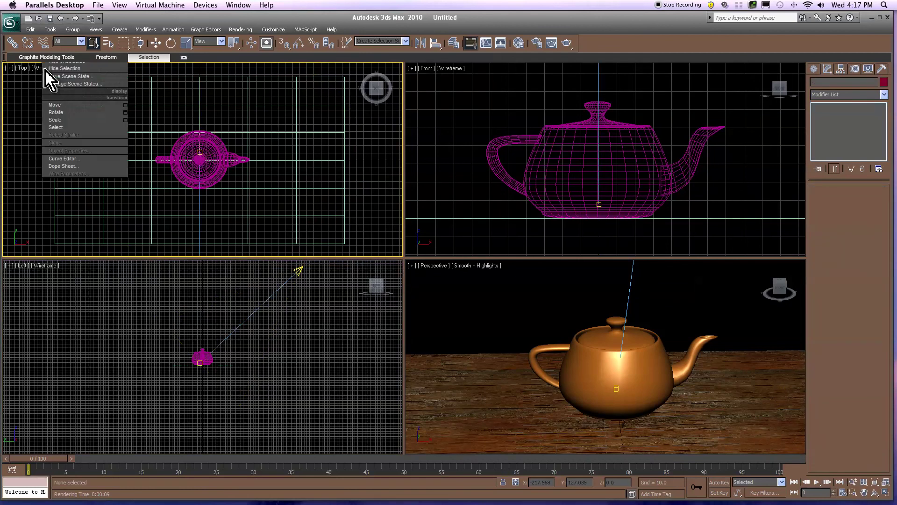
pyautogui.click(38, 71)
pyautogui.click(39, 70)
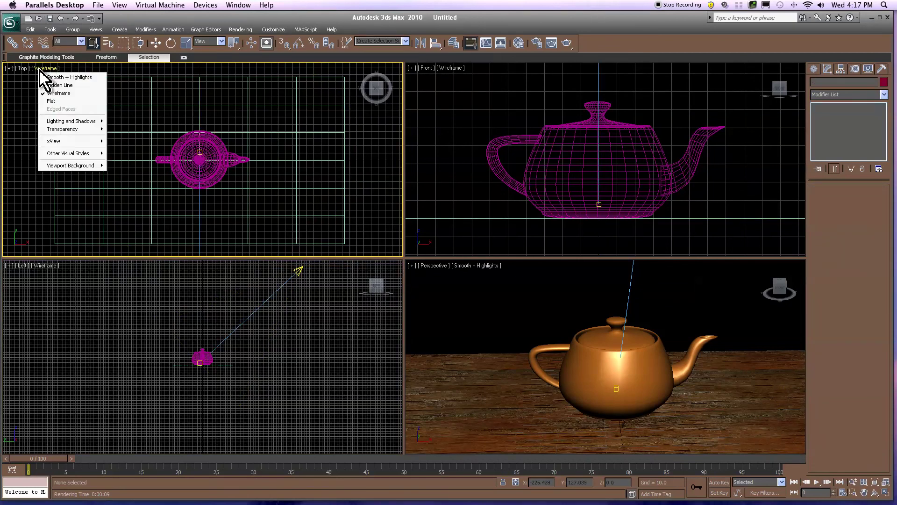
pyautogui.click(66, 78)
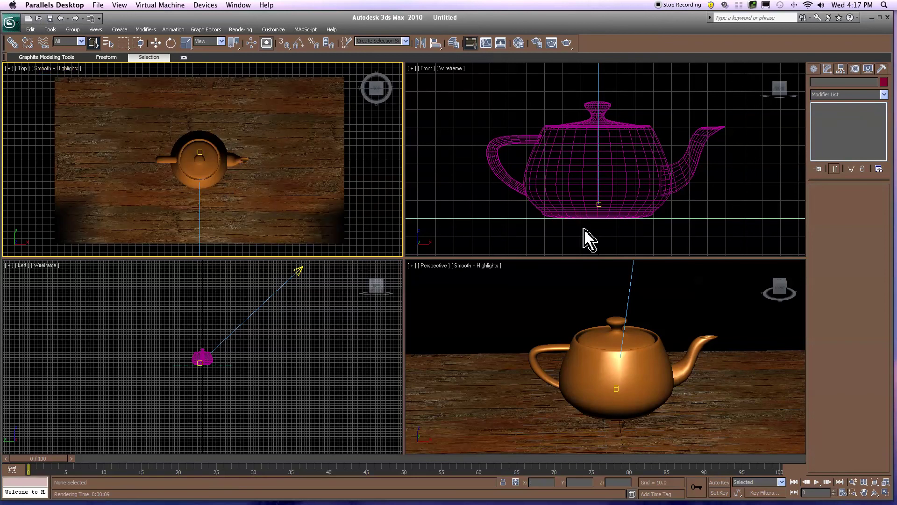
# Set the spotlight's Hotspot/Beam to 5.6 and Falloff/Field to 23.2, and test-render the Perspective view
pyautogui.click(299, 271)
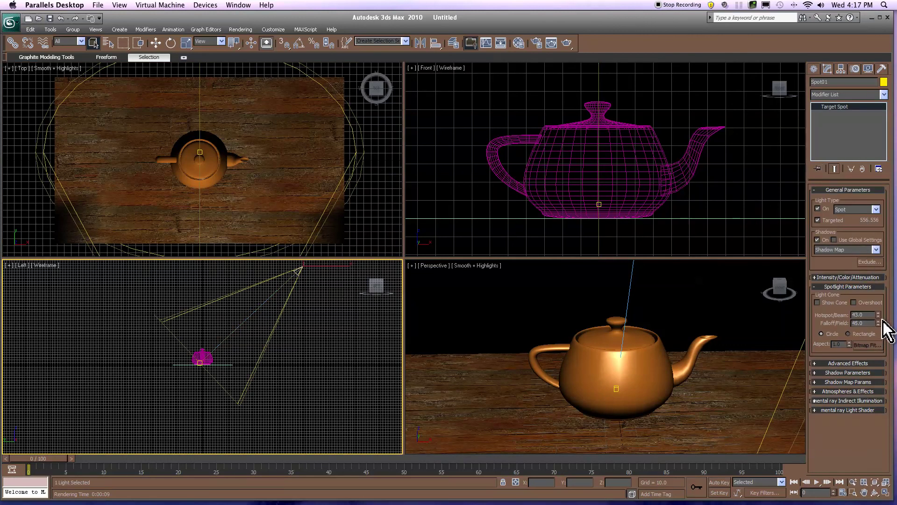
pyautogui.moveTo(879, 318); pyautogui.dragTo(877, 489)
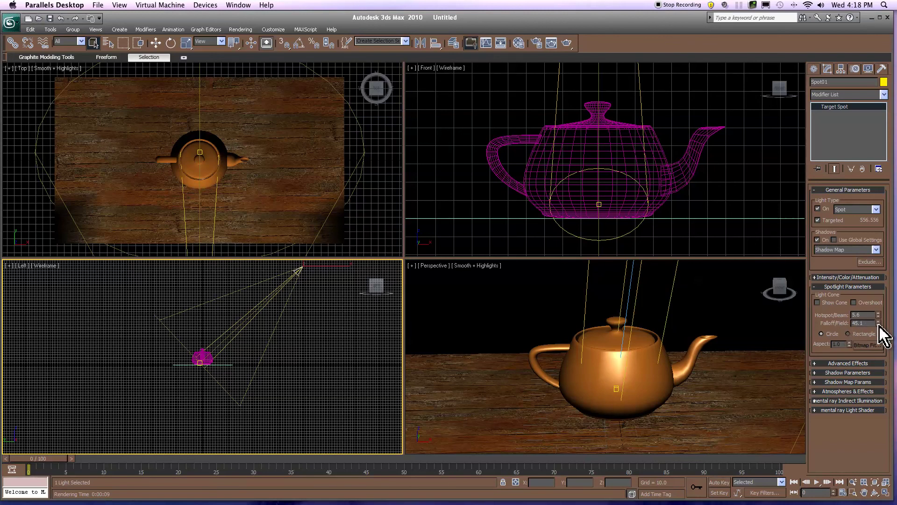
pyautogui.moveTo(879, 323); pyautogui.dragTo(889, 424)
pyautogui.rightClick(745, 389)
pyautogui.click(566, 43)
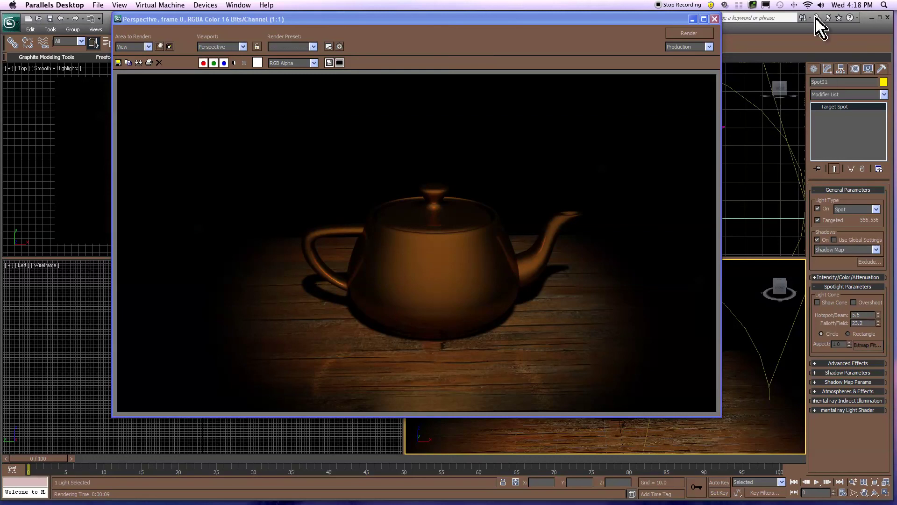
pyautogui.click(714, 19)
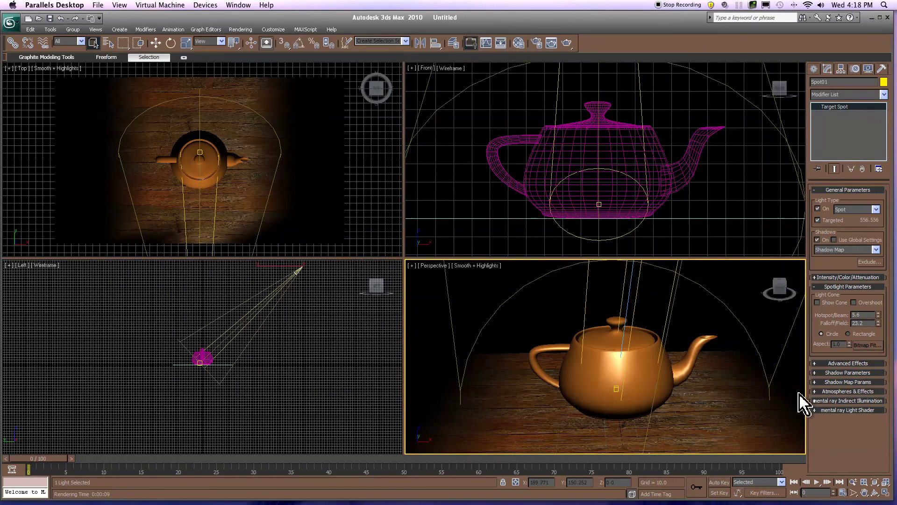
# Frame the teapot from farther away in the Perspective view, render it, and close the render
pyautogui.click(854, 481)
pyautogui.moveTo(645, 345); pyautogui.dragTo(640, 365)
pyautogui.click(567, 43)
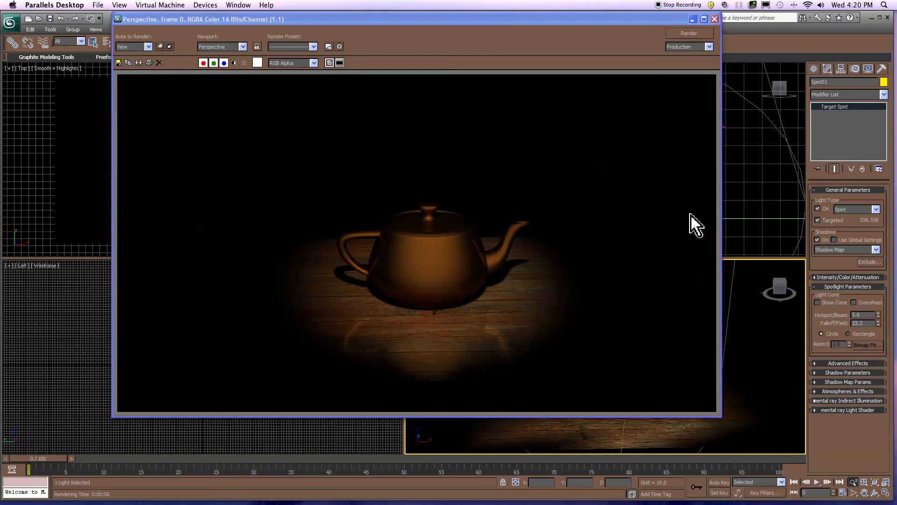
pyautogui.click(716, 21)
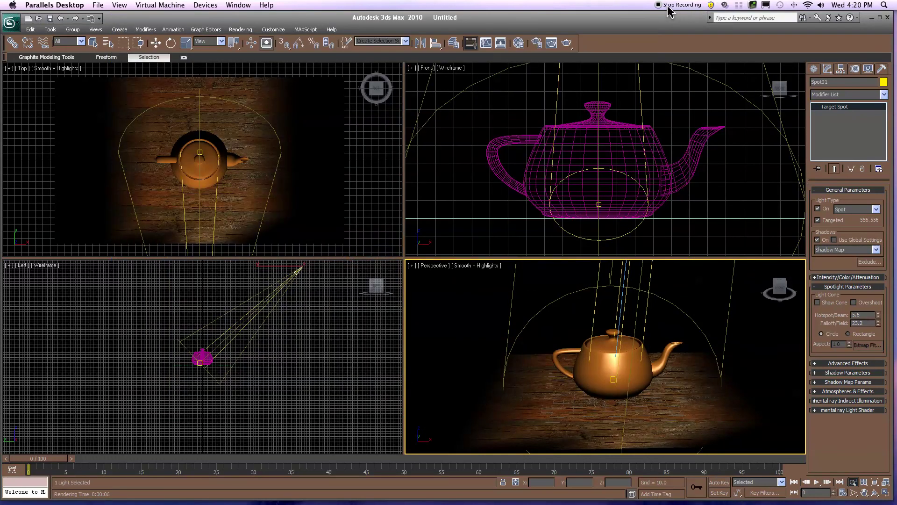